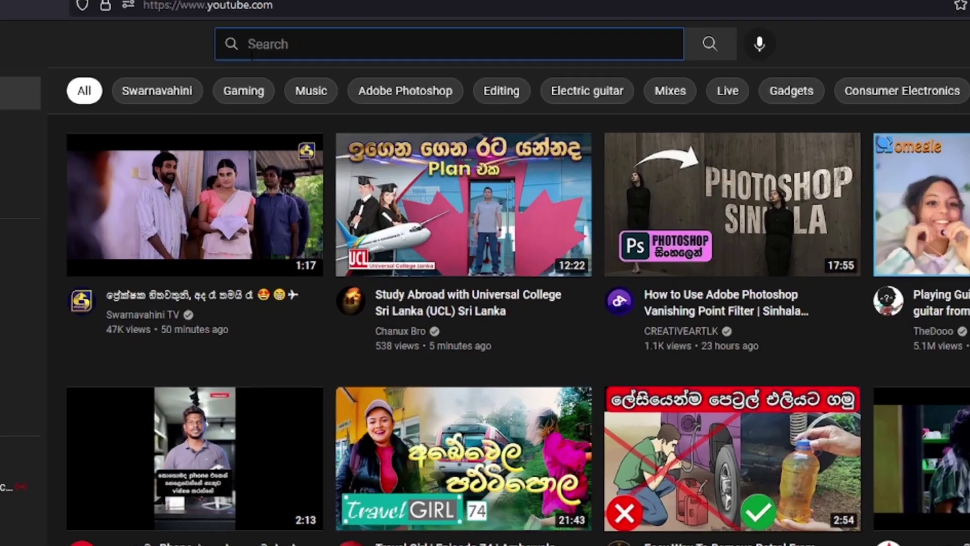
Search YouTube for Hugo Arts and open the Hugo Arts LK channel to look over its page.
text(Hugo Arts)
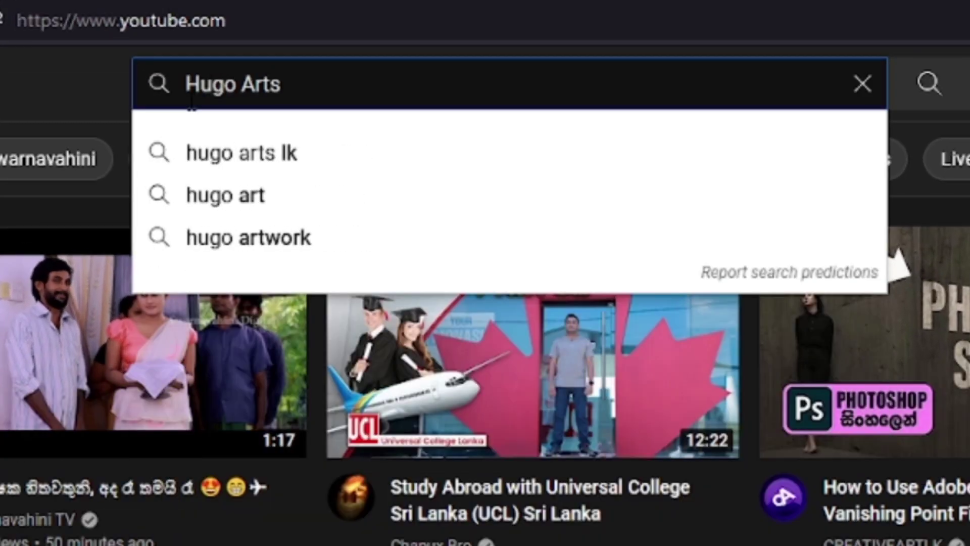
key(Return)
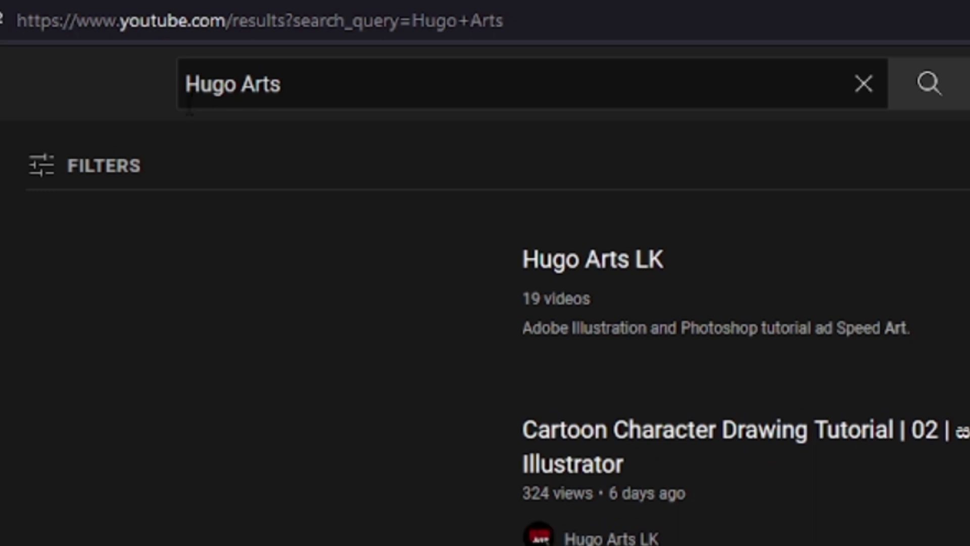
click(618, 277)
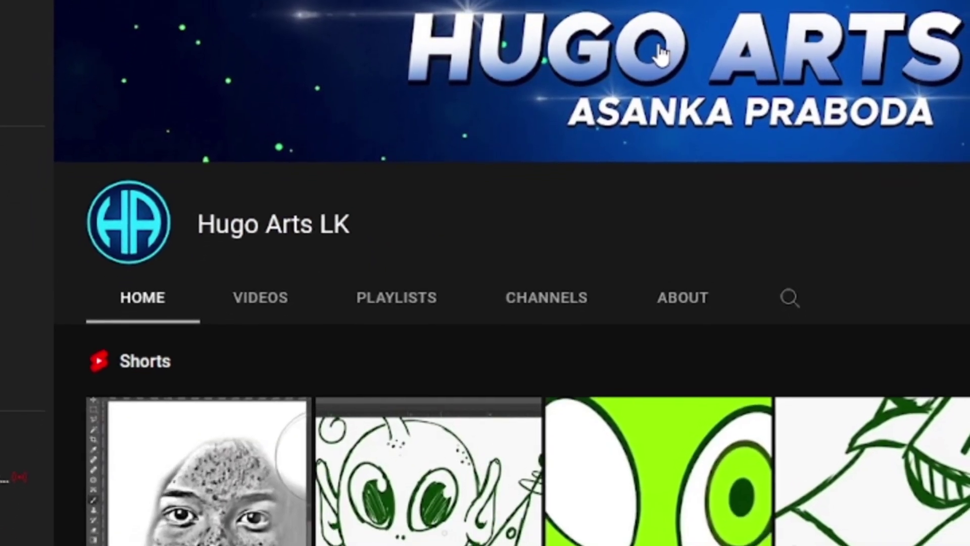
scroll(649, 26, down, 3)
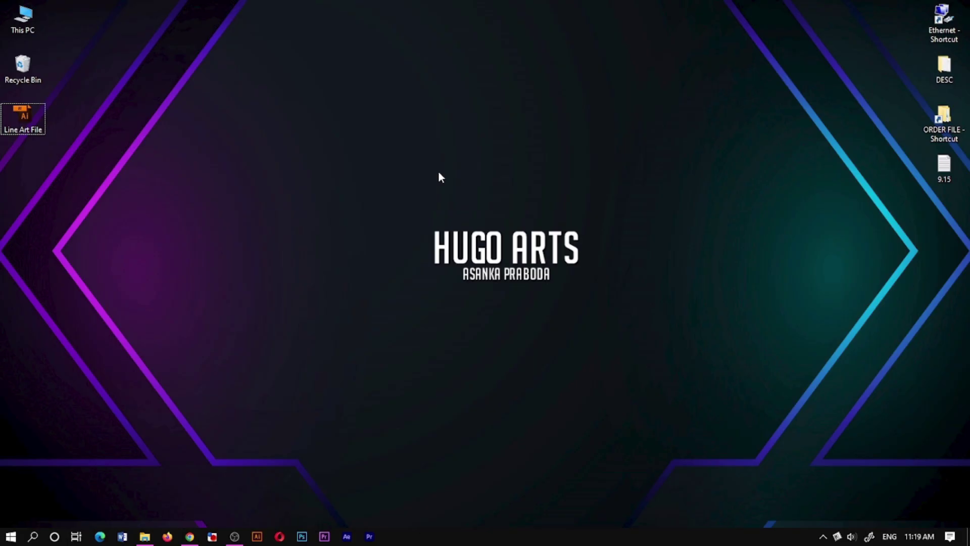
Open Line Art File from the desktop in Illustrator, ignoring the missing Sketch.jpg link, and display the tool panels.
double_click(23, 121)
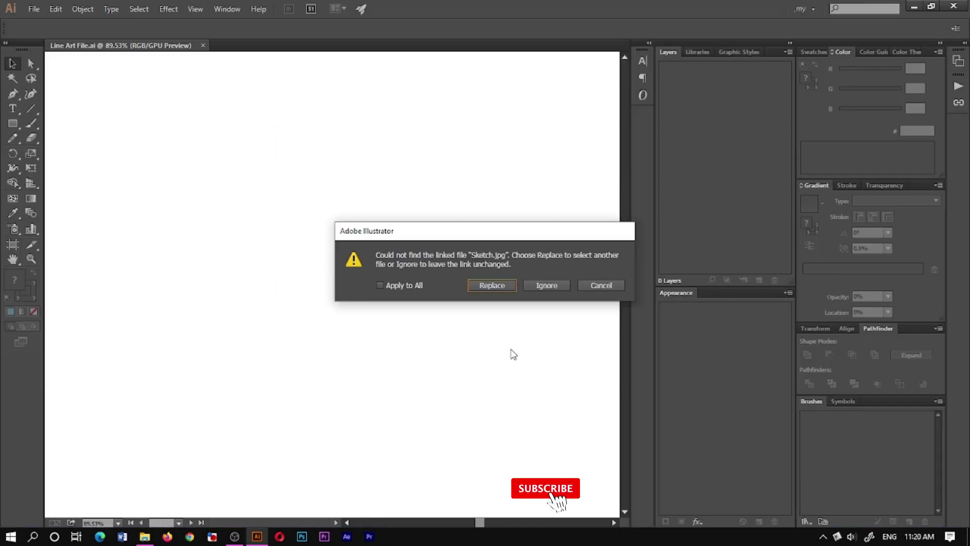
click(548, 284)
key(ctrl+0)
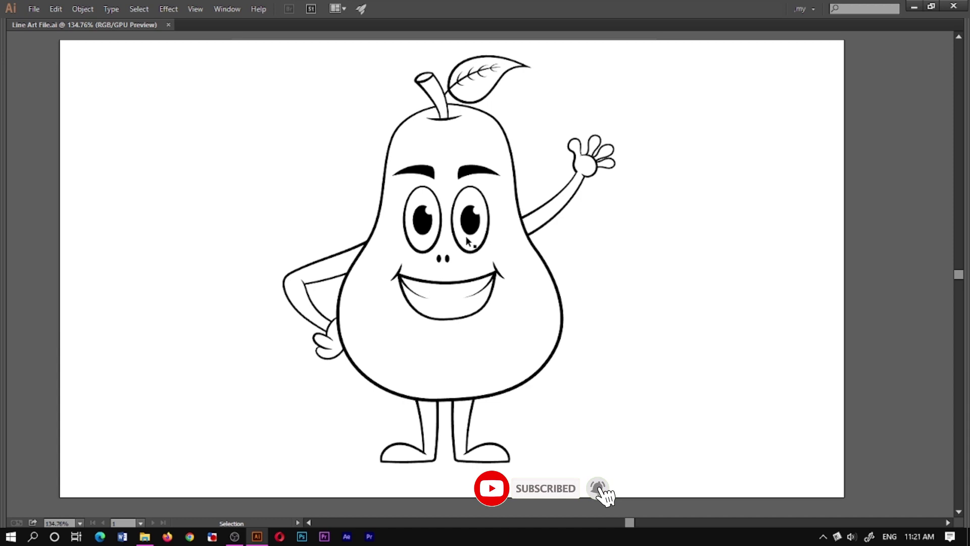
key(Tab)
drag(461, 247, 405, 235)
drag(470, 237, 432, 245)
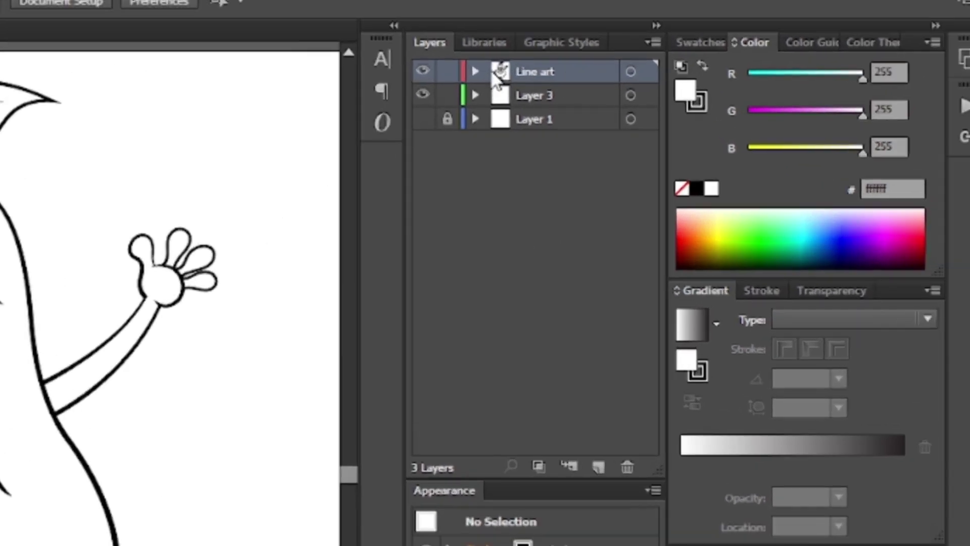
Hide Layer 3 and make a copy of the Line art layer.
drag(708, 70, 736, 147)
drag(557, 220, 599, 464)
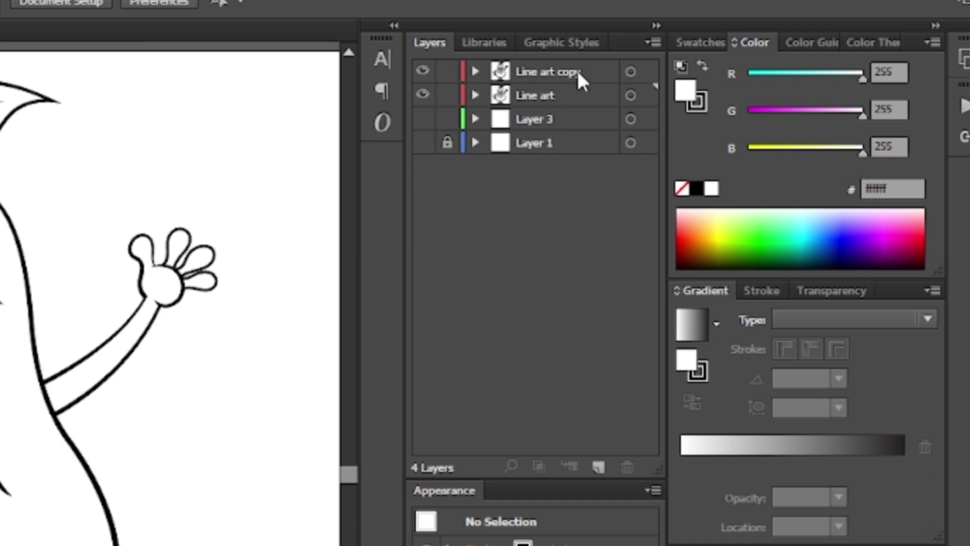
Rename the copied line art layer as Duplicate and lock it.
double_click(549, 74)
text(Duplicate)
key(Return)
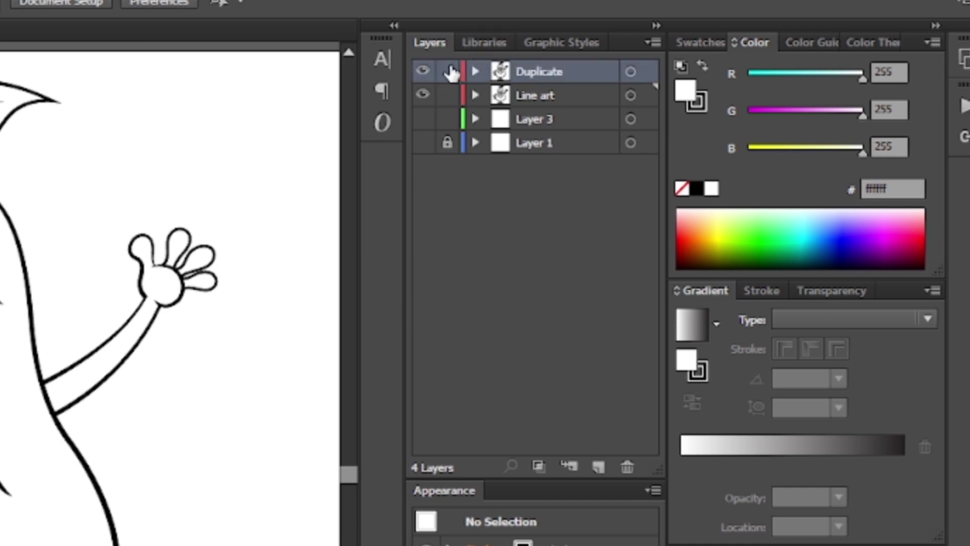
click(446, 72)
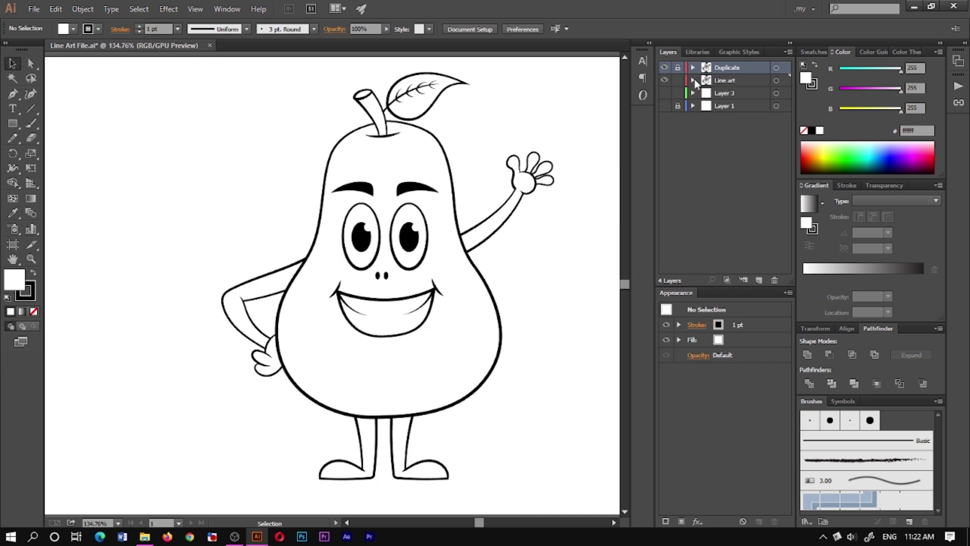
Make the Line art layer active and select all the pear artwork on it.
click(724, 80)
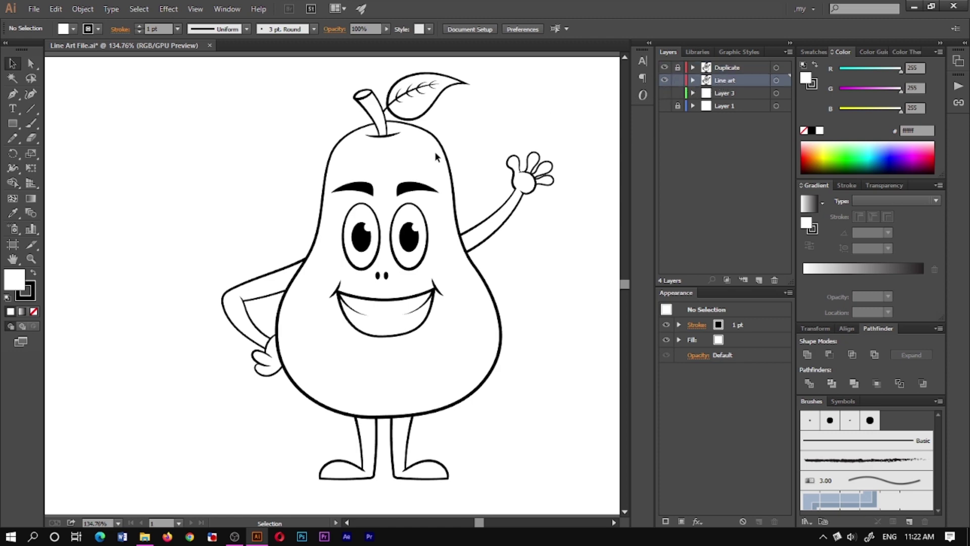
key(ctrl+space)
drag(513, 178, 453, 194)
scroll(434, 162, up, 2)
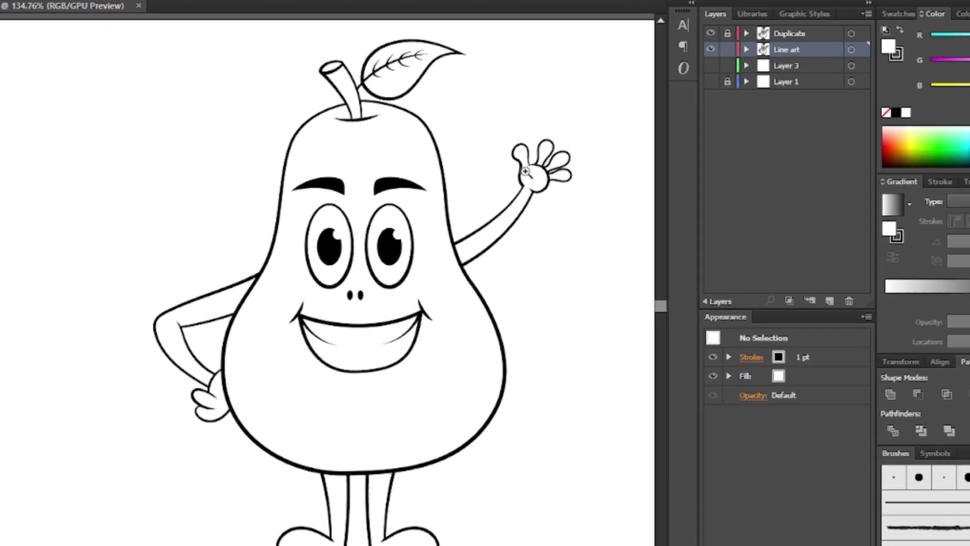
scroll(476, 160, down, 2)
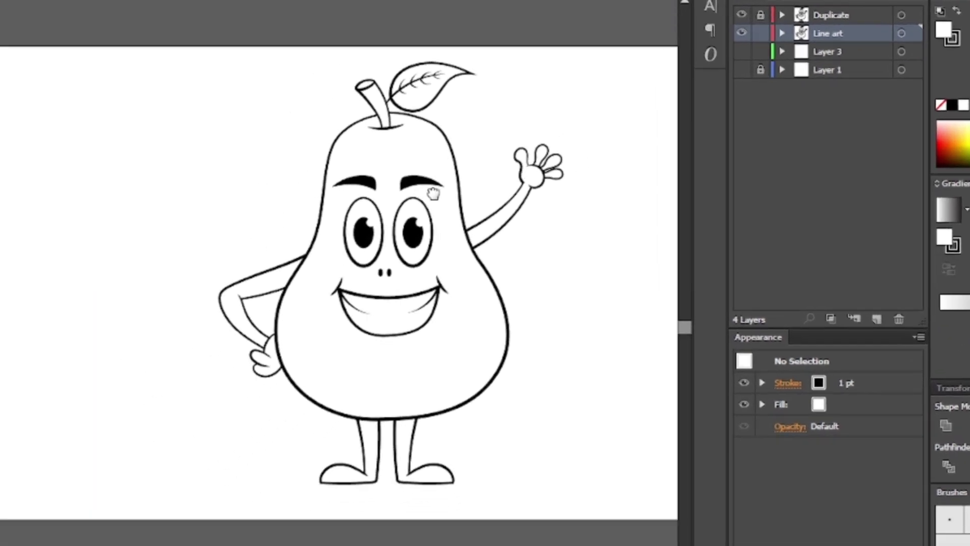
key(ctrl+a)
key(a)
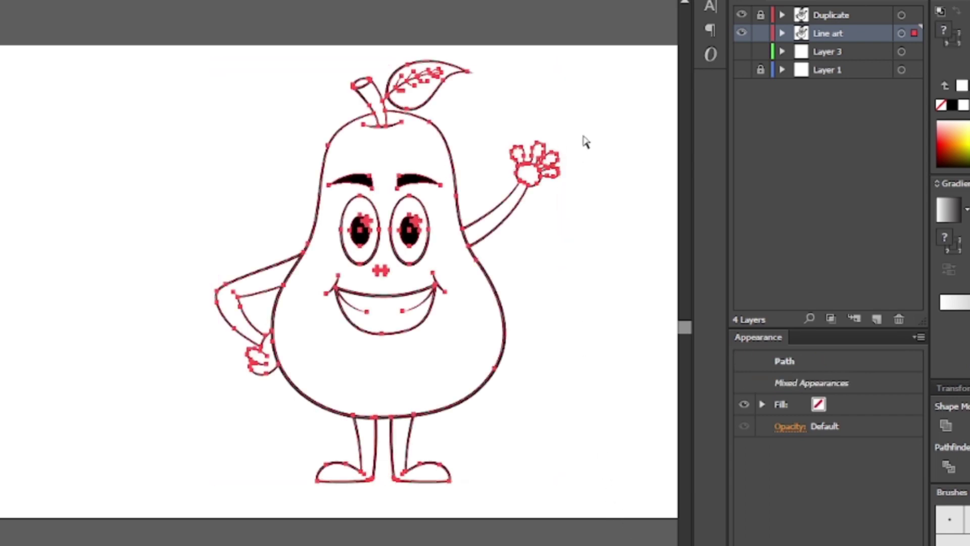
click(596, 133)
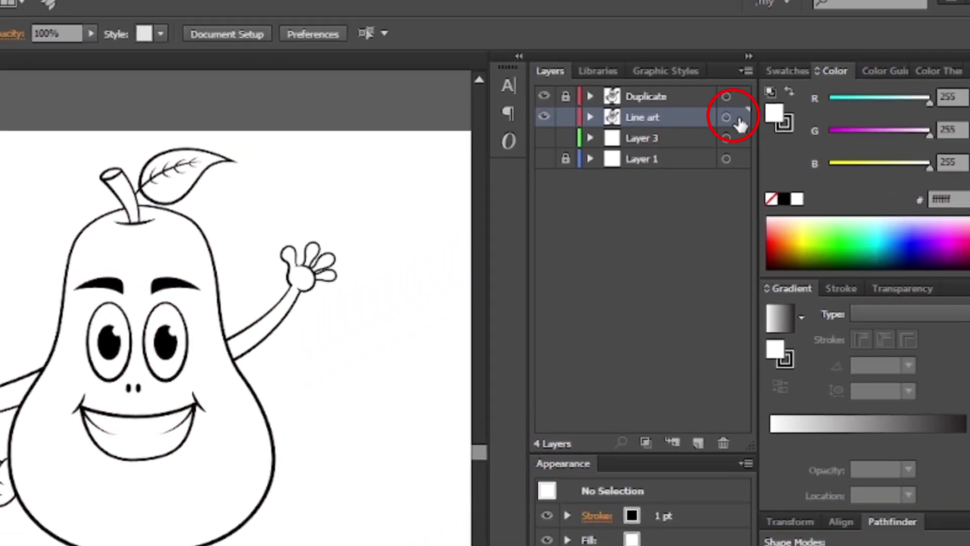
click(732, 117)
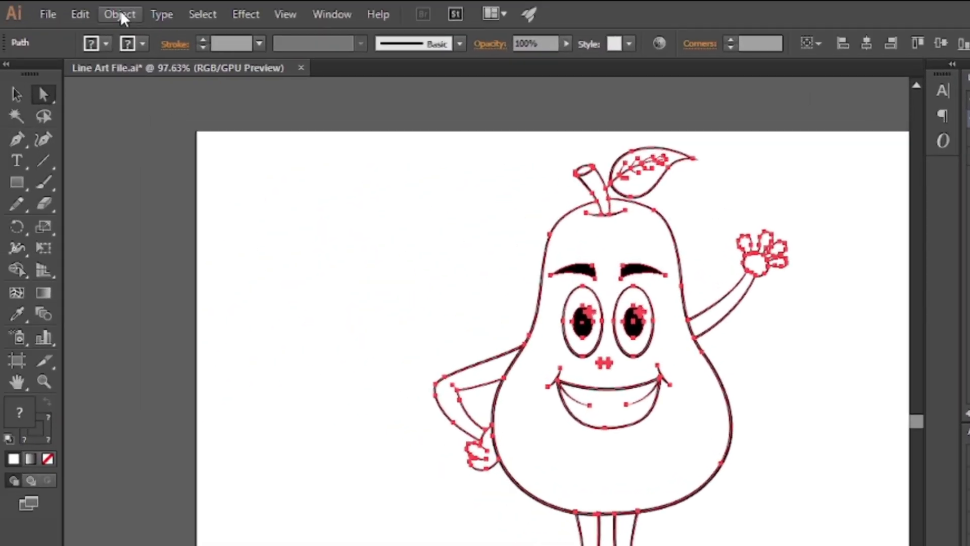
Expand the appearance of the selected line art and expand its objects with Fill and Stroke enabled.
click(122, 13)
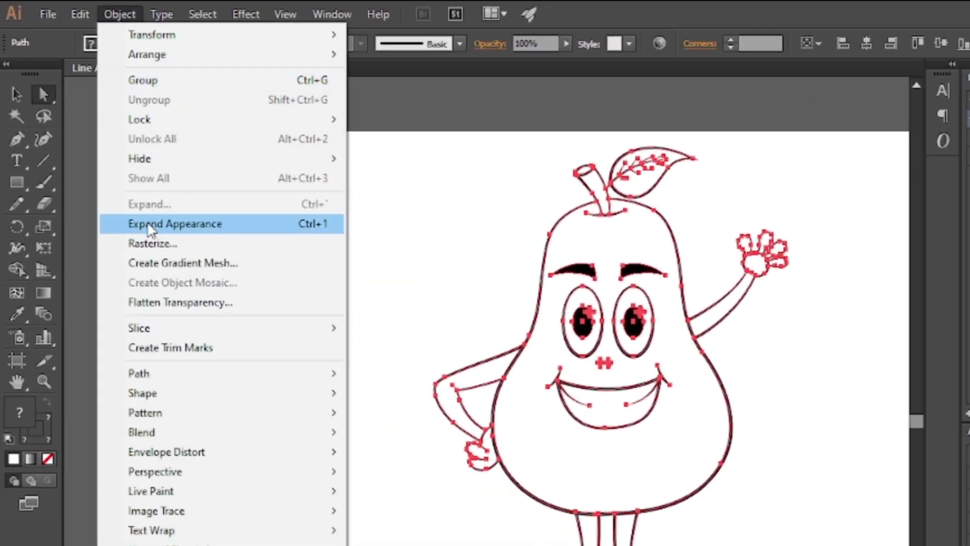
click(194, 224)
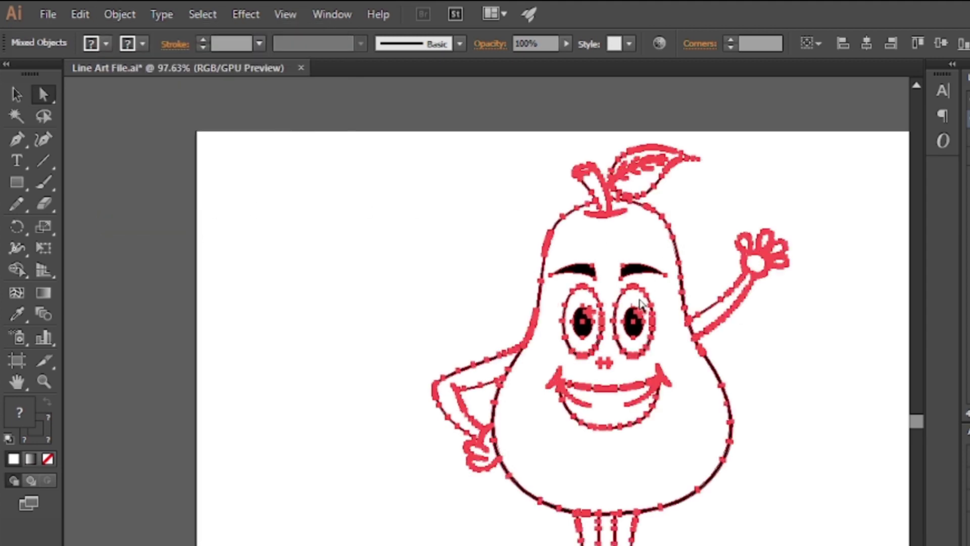
click(119, 12)
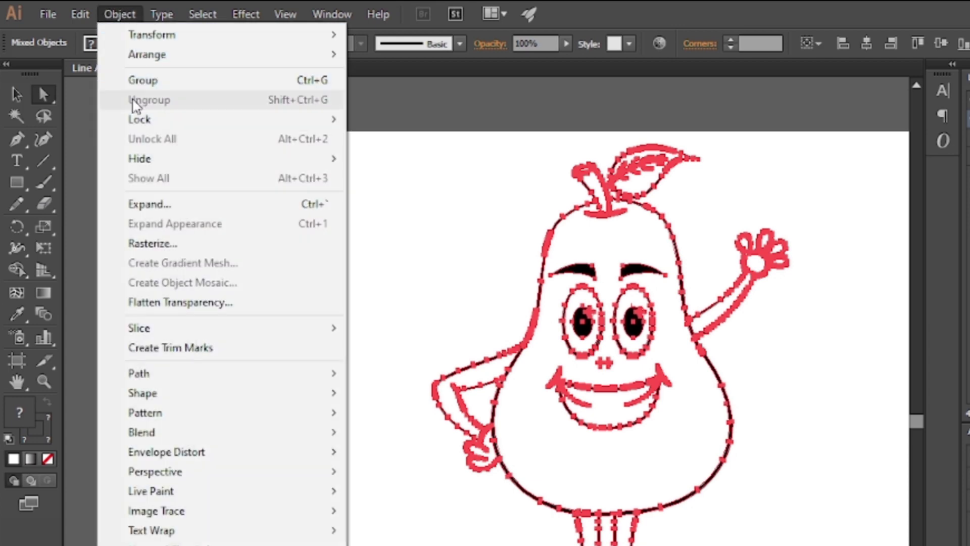
click(155, 209)
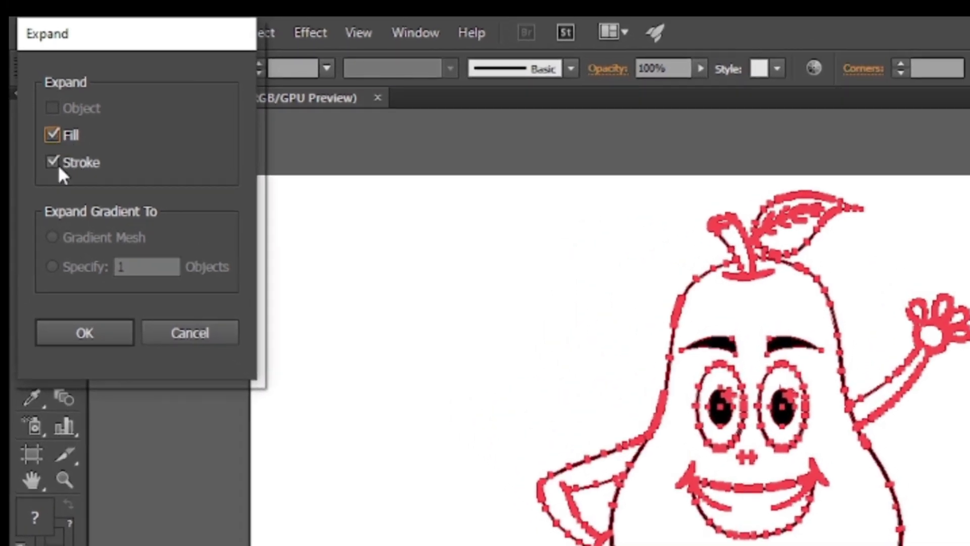
click(87, 332)
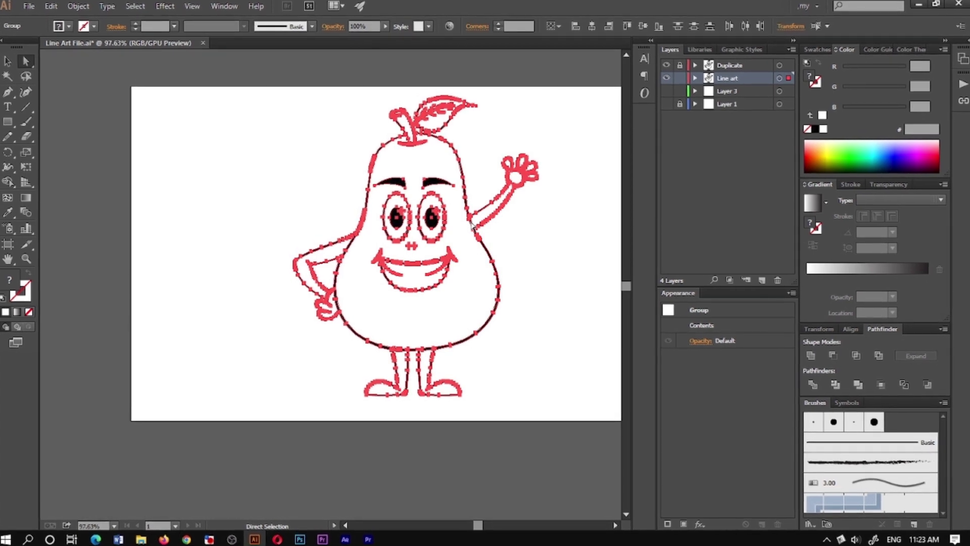
Deselect the artwork and examine the expanded outlines up close where the raised arm meets the body.
click(505, 227)
key(space)
drag(506, 226, 471, 223)
drag(380, 219, 578, 214)
drag(507, 208, 409, 223)
drag(468, 188, 580, 223)
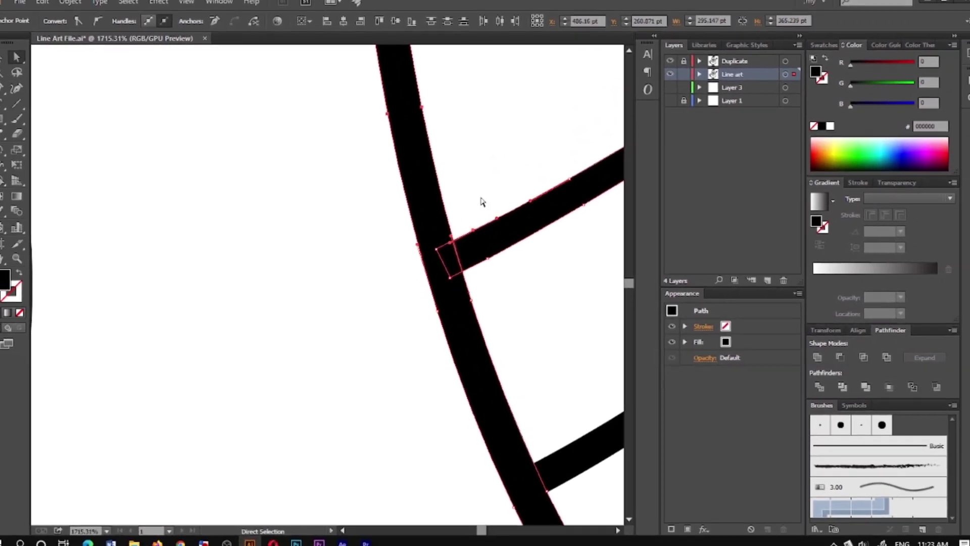
drag(481, 201, 420, 290)
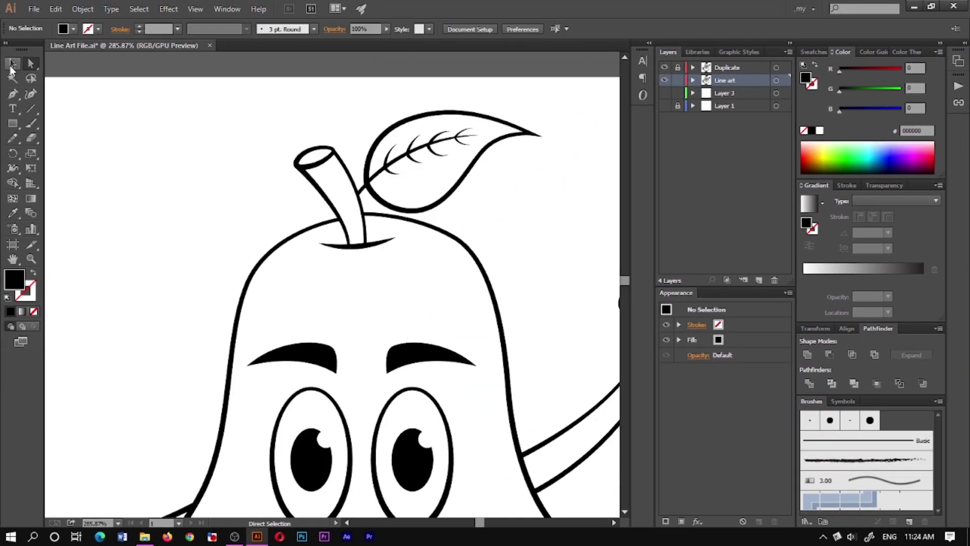
Select the pear body, stem and leaf outlines and create a filled shape inside the leaf with the Shape Builder tool.
click(14, 64)
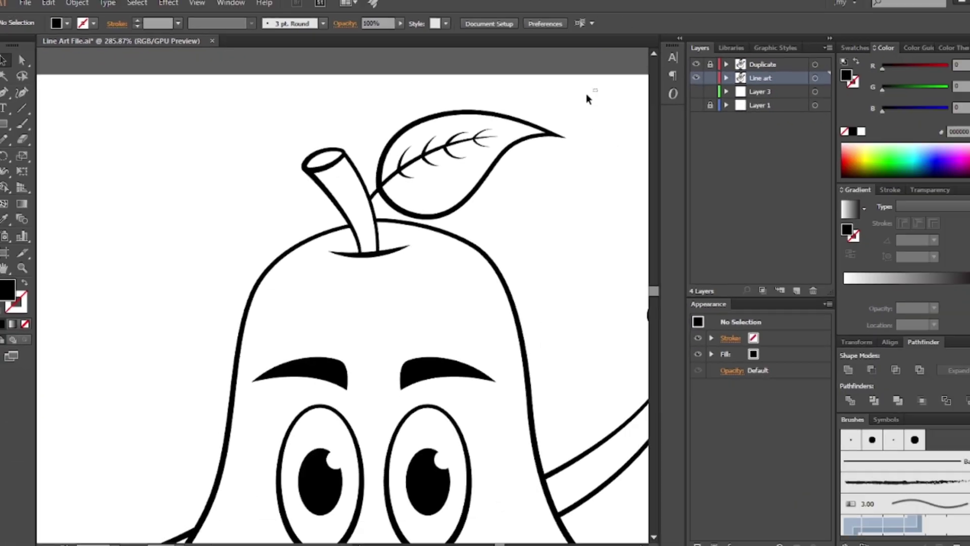
drag(938, 129, 567, 345)
drag(346, 222, 338, 232)
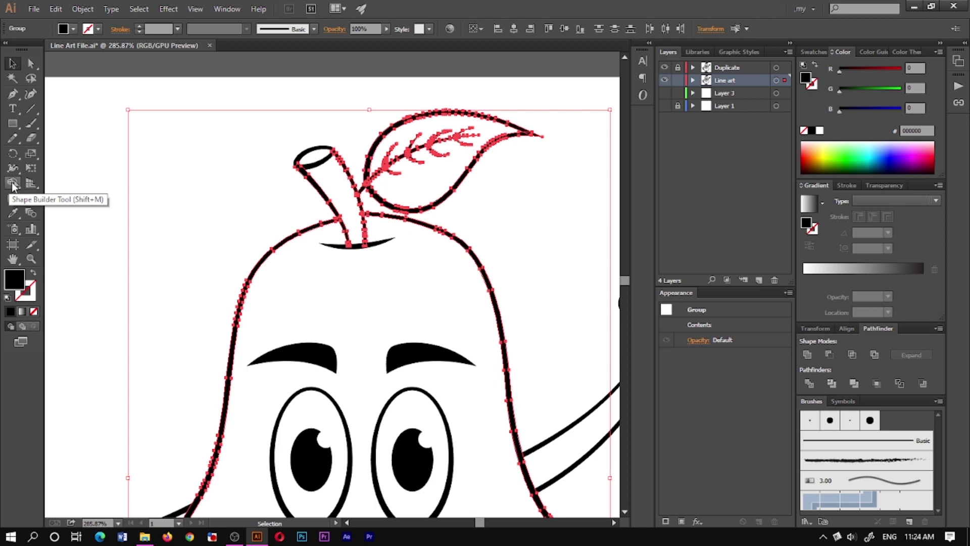
click(13, 185)
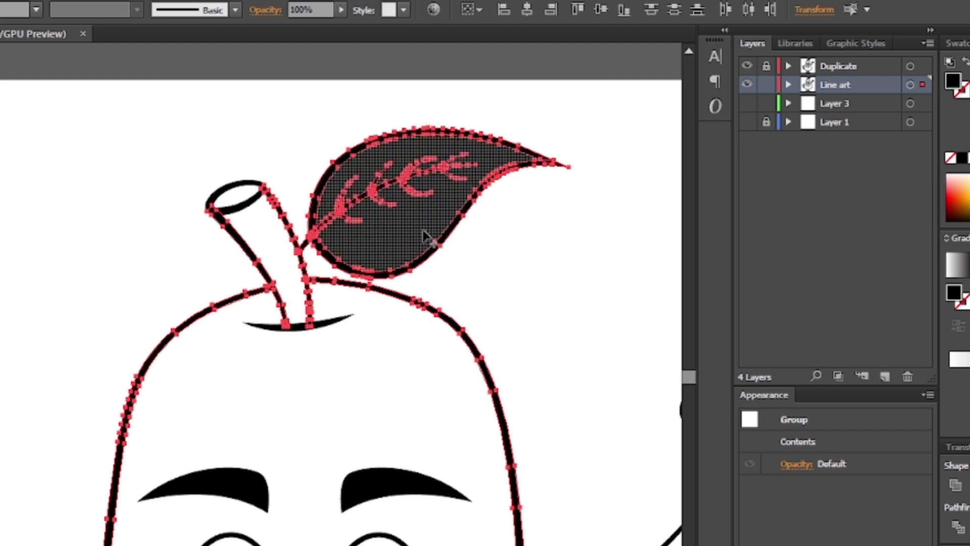
click(427, 239)
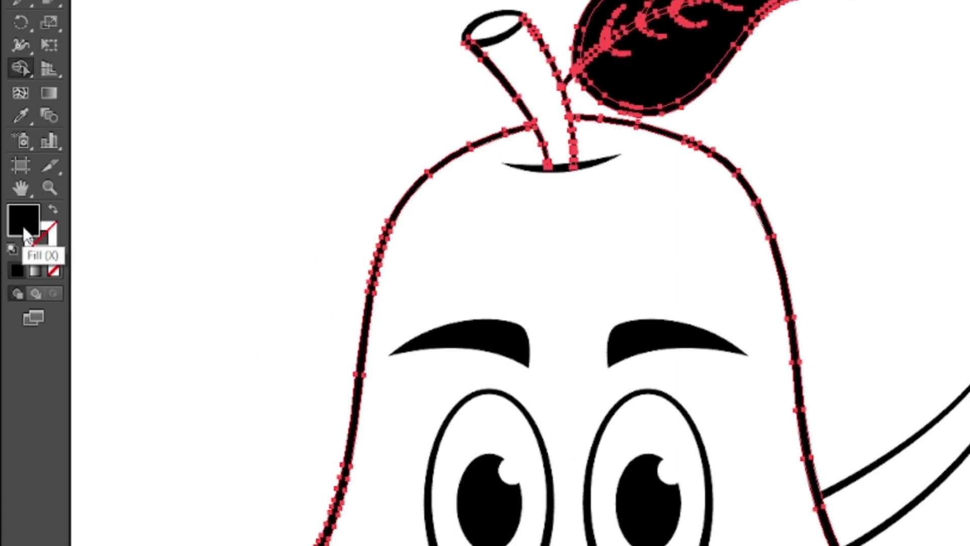
key(a)
click(840, 81)
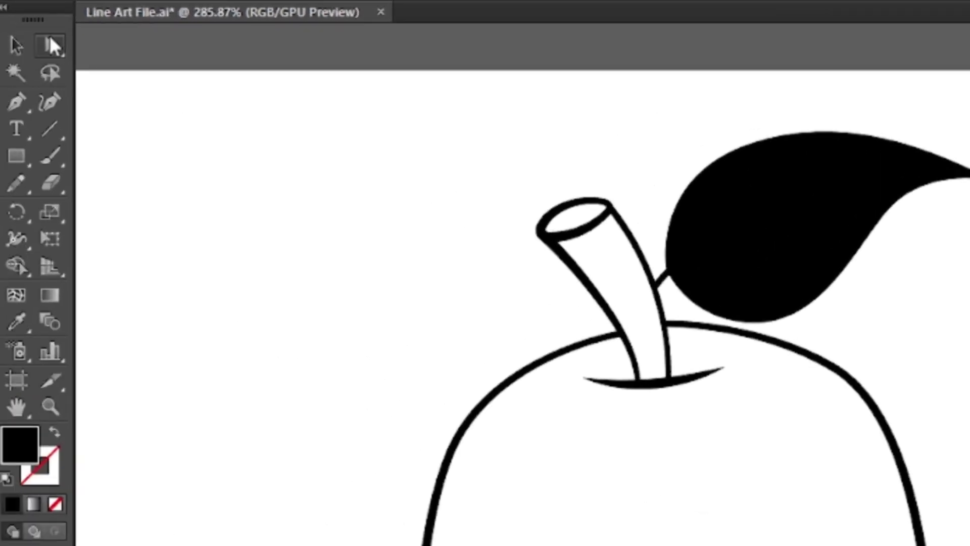
Select the new leaf shape and set its fill to dark green 456807.
click(48, 46)
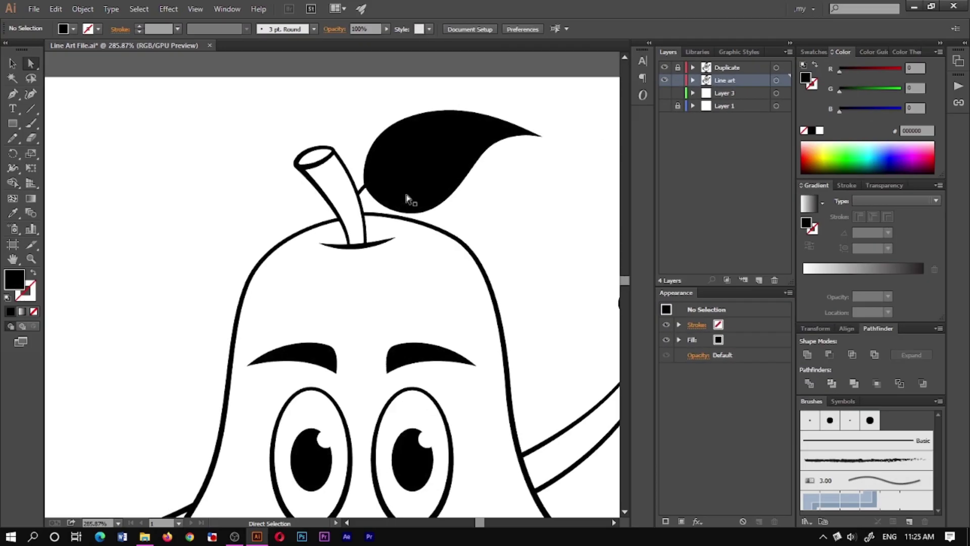
click(410, 199)
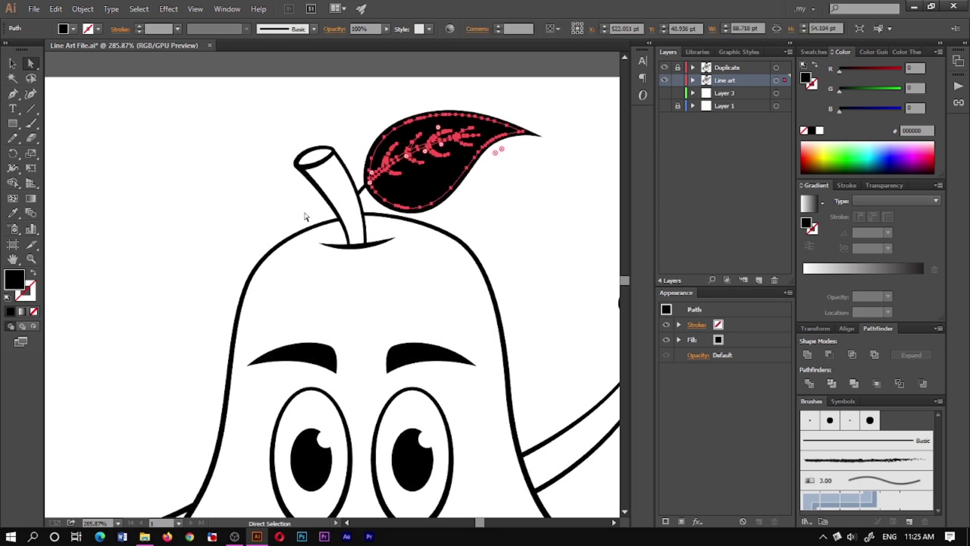
double_click(7, 281)
click(798, 323)
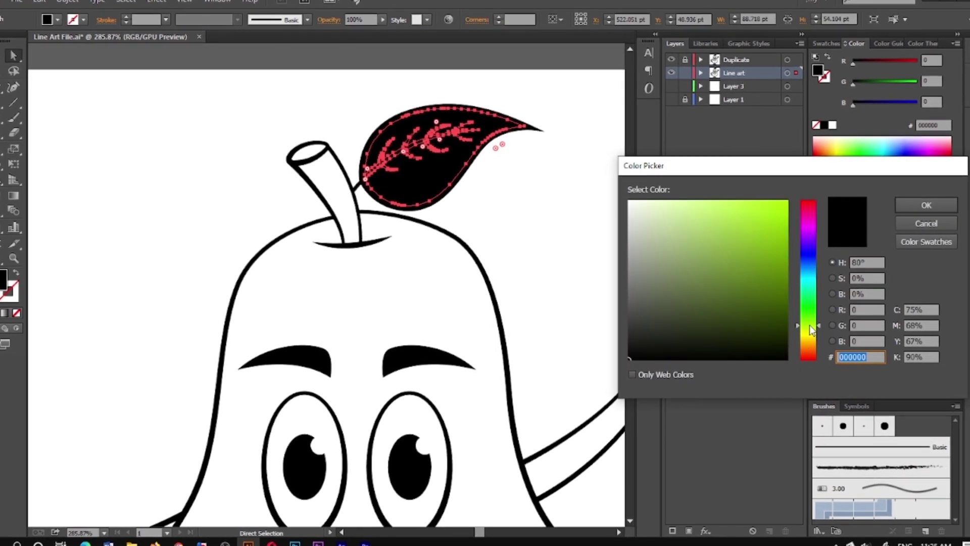
click(774, 287)
drag(837, 170, 658, 228)
click(603, 353)
click(764, 261)
click(556, 205)
Move the green leaf fill off its outline and undo the move.
drag(407, 122, 441, 133)
drag(435, 190, 423, 205)
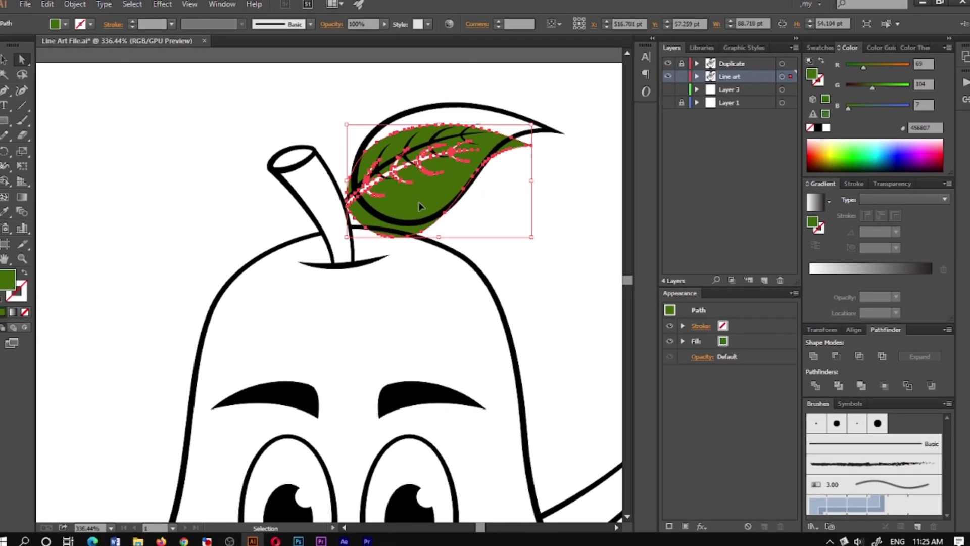
key(ctrl+z)
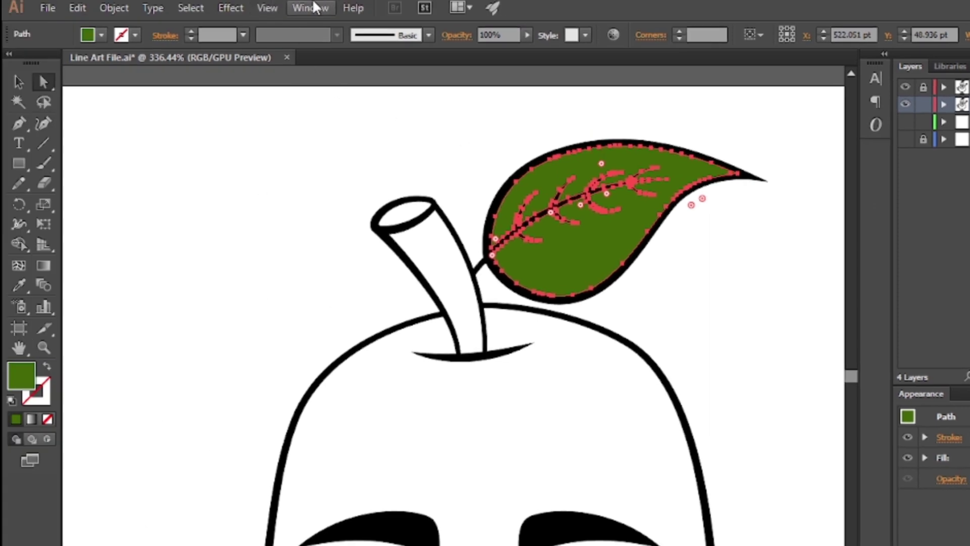
Apply the Gold Dust gradient preset to the leaf's fill.
click(311, 7)
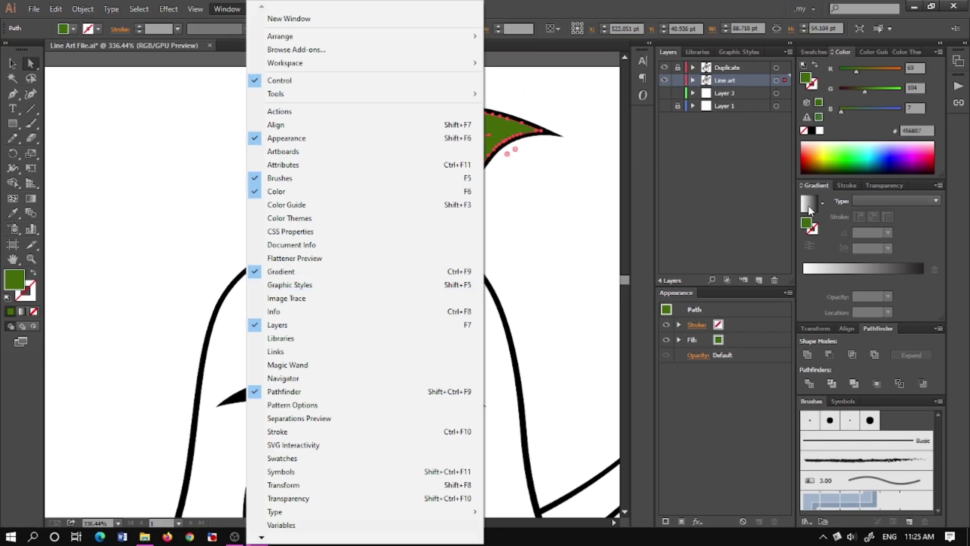
click(820, 192)
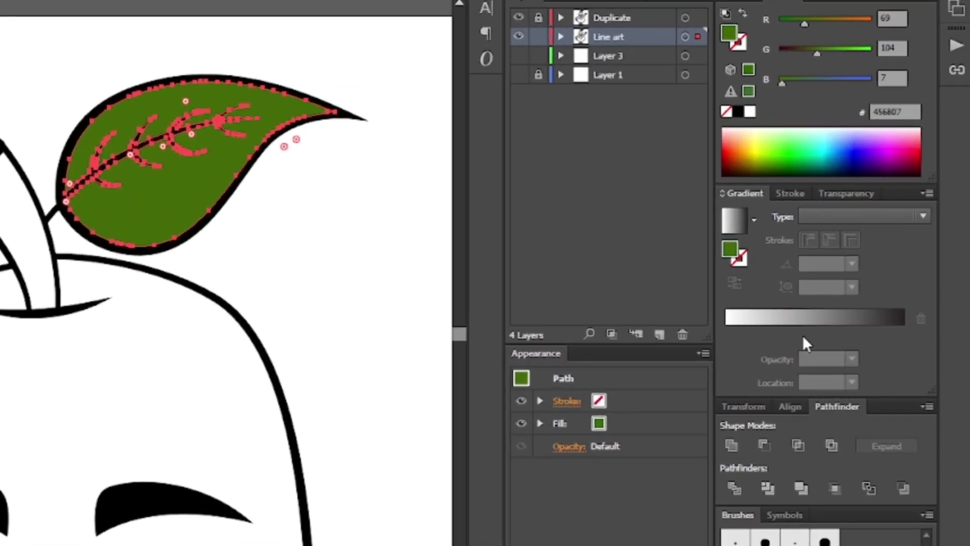
click(754, 220)
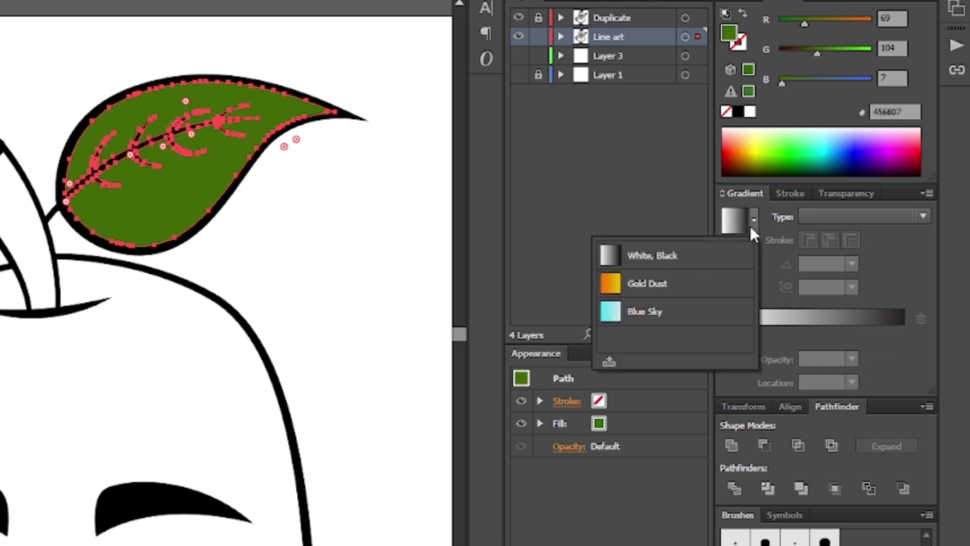
click(700, 293)
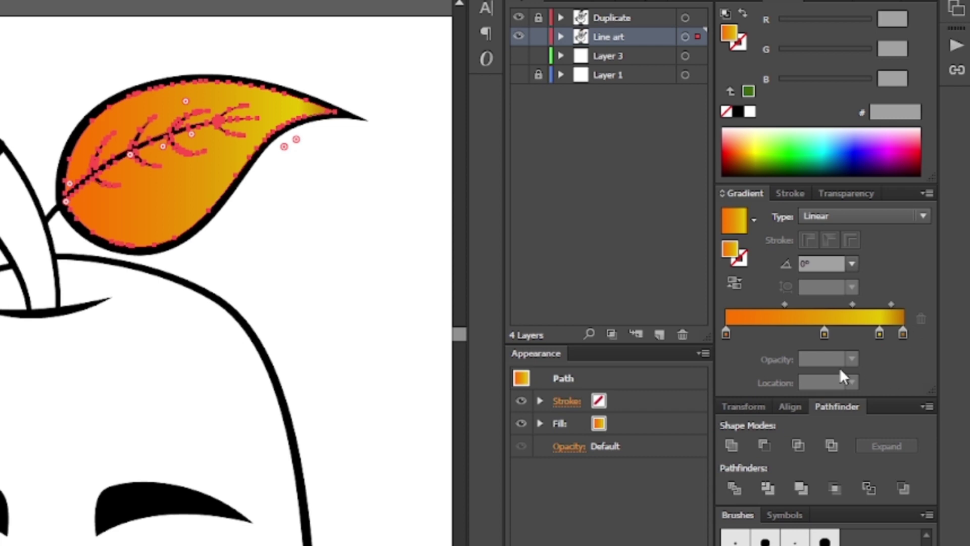
Shift the two middle colour stops of the leaf's gradient, and remove both so only the end stops remain.
drag(824, 335, 795, 334)
drag(879, 334, 842, 333)
click(727, 334)
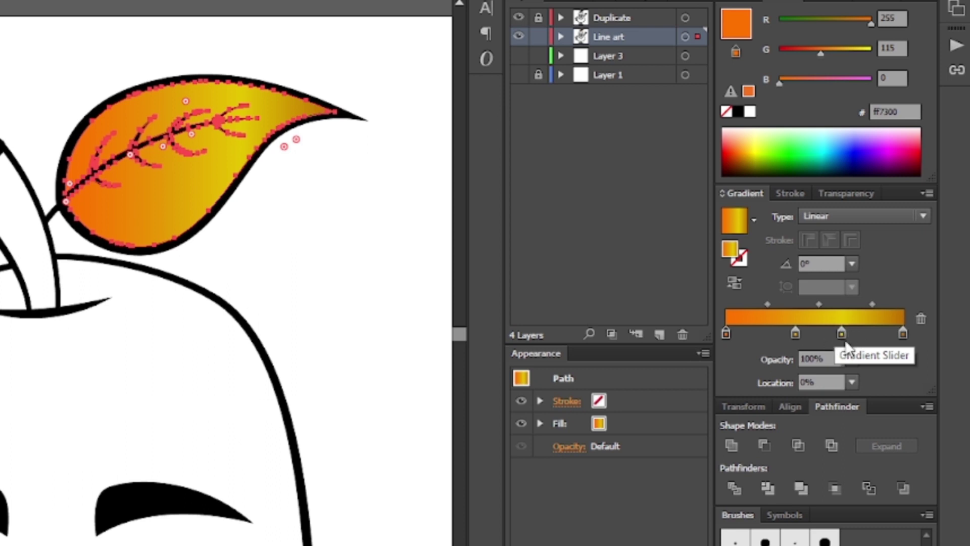
drag(842, 333, 838, 353)
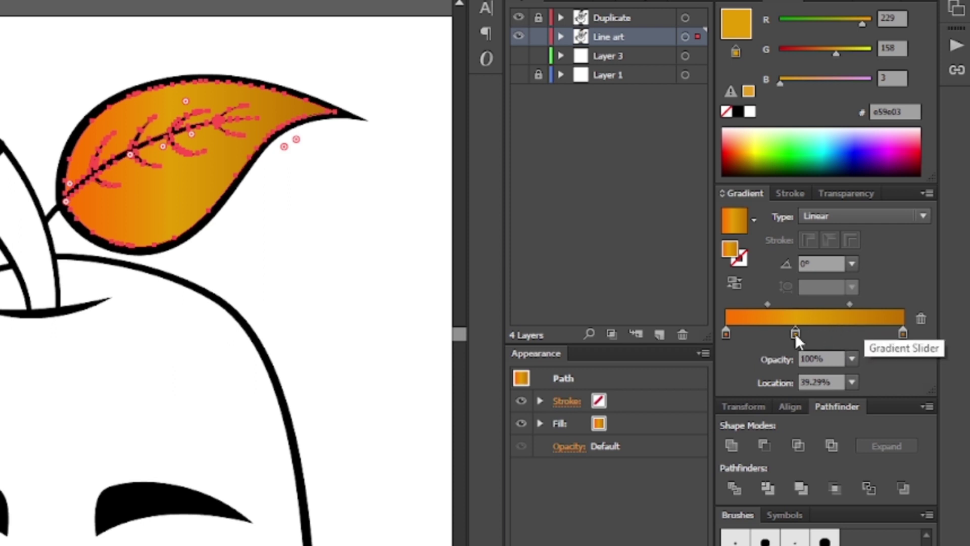
drag(795, 332, 795, 351)
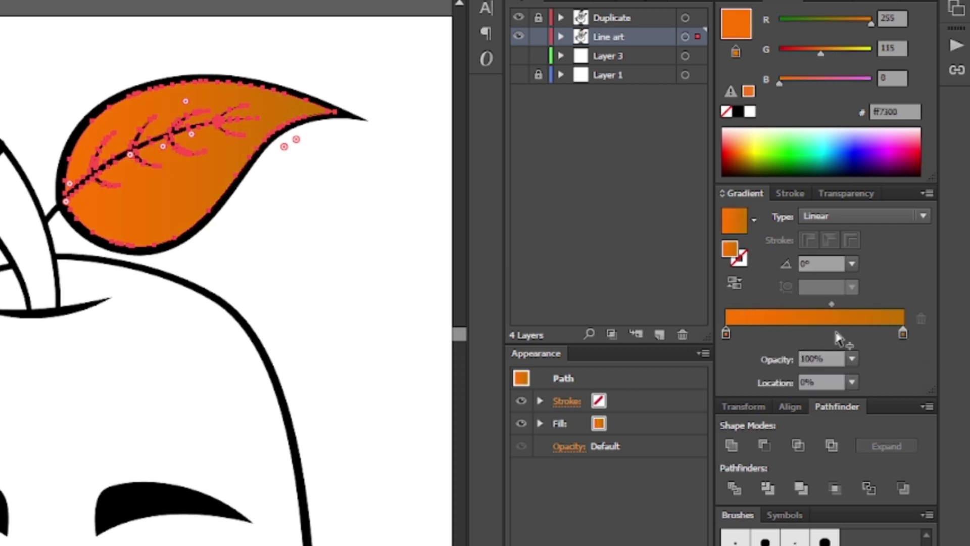
Enlarge the colour spectrum and set the end stop of the leaf's gradient to dark green 255900.
click(903, 333)
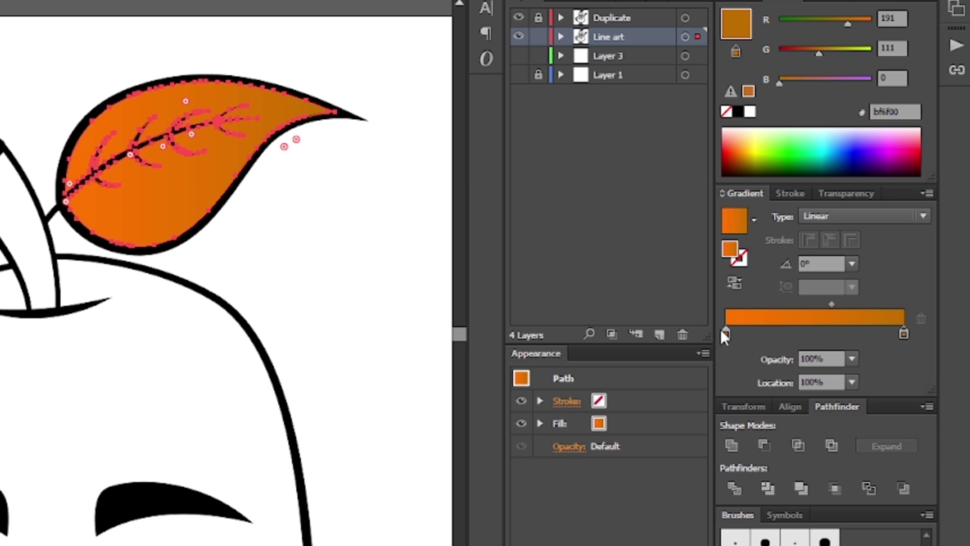
click(724, 333)
click(904, 334)
drag(812, 191, 812, 273)
click(771, 232)
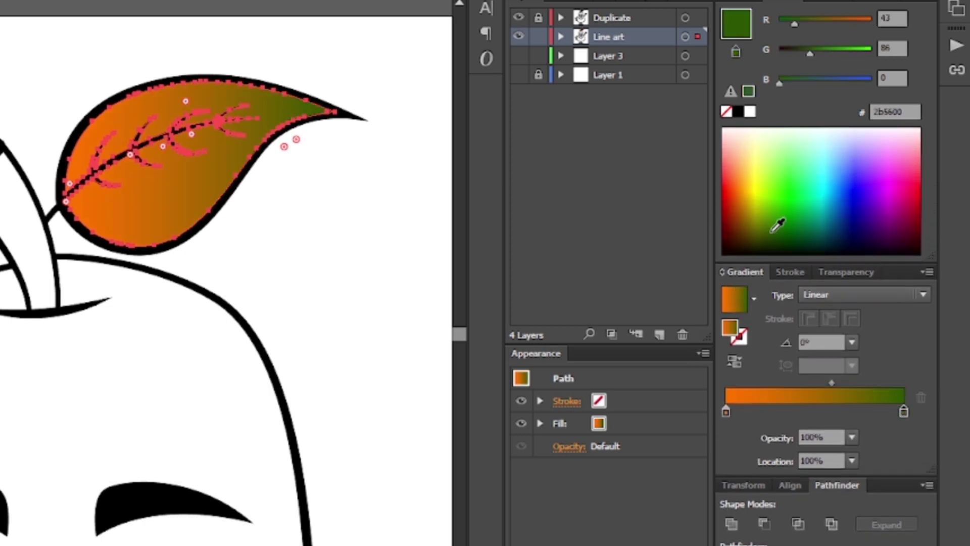
click(772, 231)
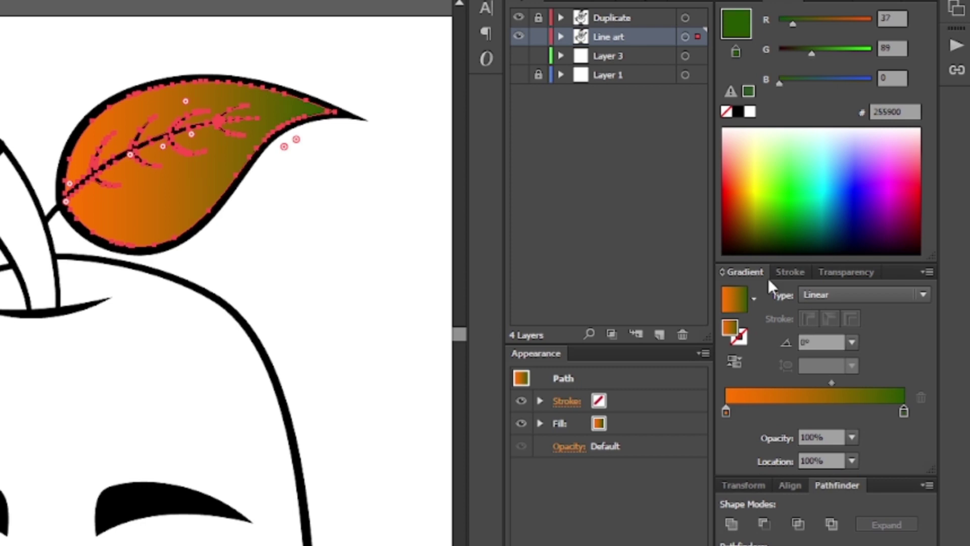
Set the start stop of the leaf's gradient to bright green 69ed00 and deselect the leaf.
click(725, 411)
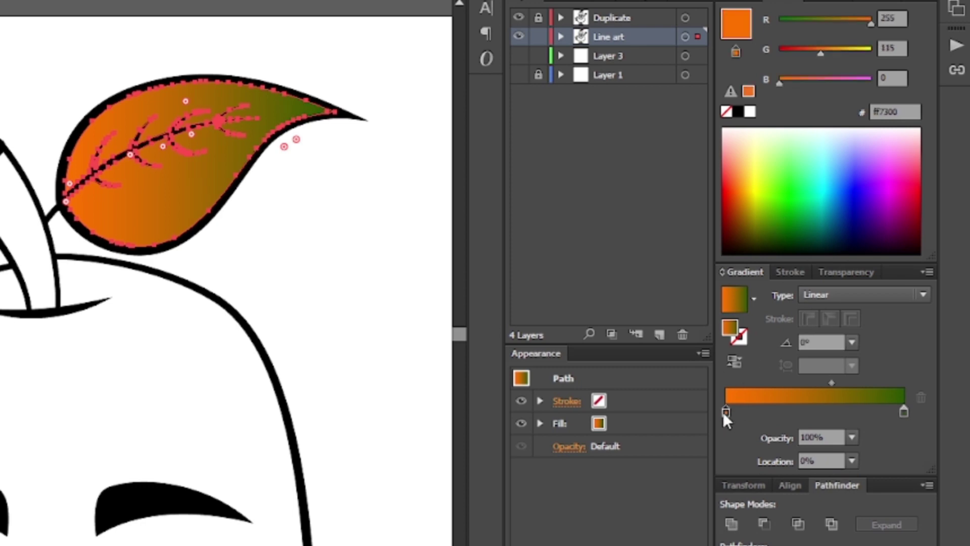
click(772, 198)
click(774, 194)
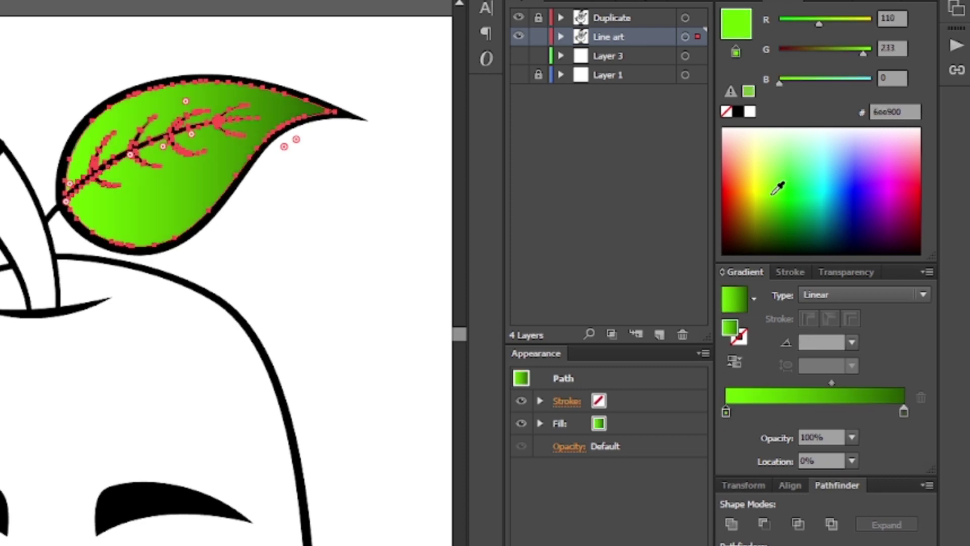
click(772, 194)
click(774, 194)
click(772, 194)
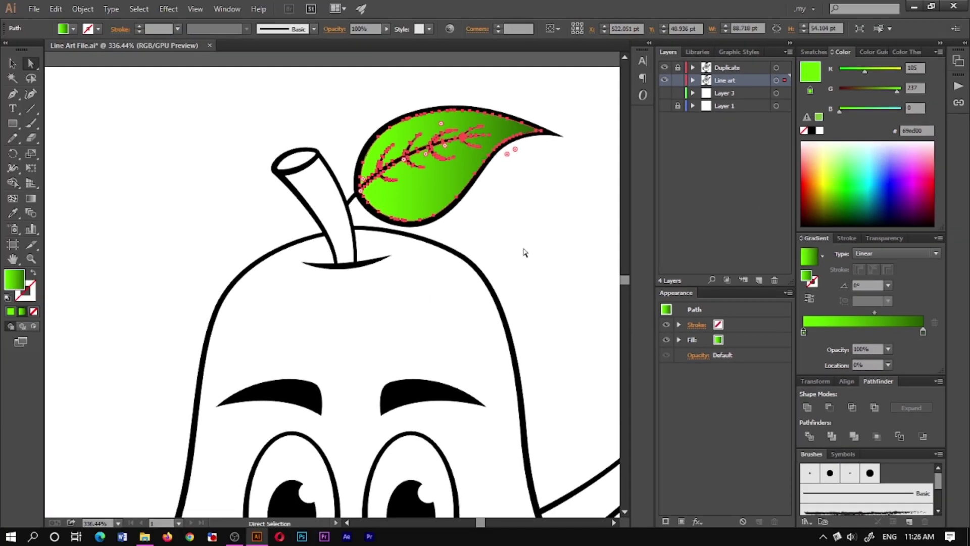
click(503, 221)
key(space)
drag(499, 180, 484, 190)
drag(587, 93, 292, 258)
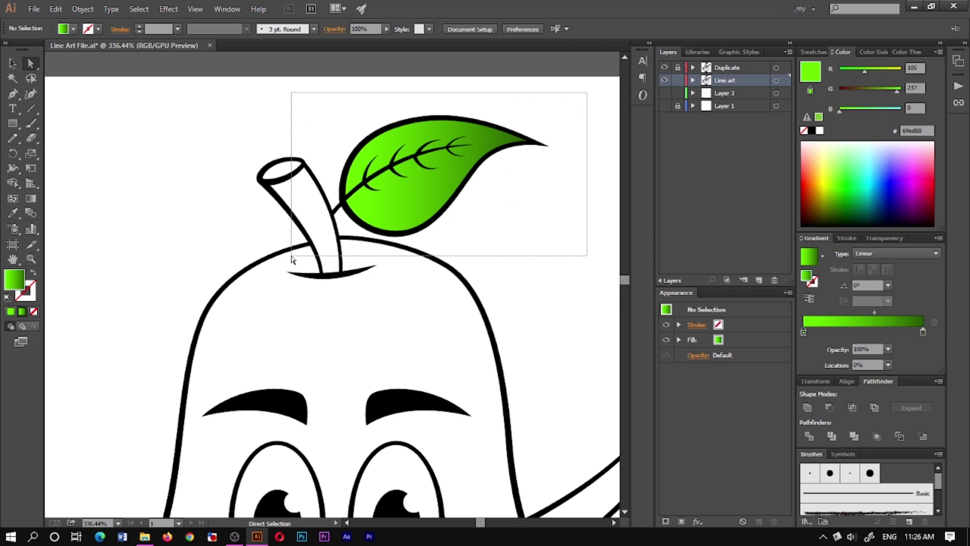
drag(292, 259, 292, 259)
click(493, 233)
drag(238, 130, 381, 287)
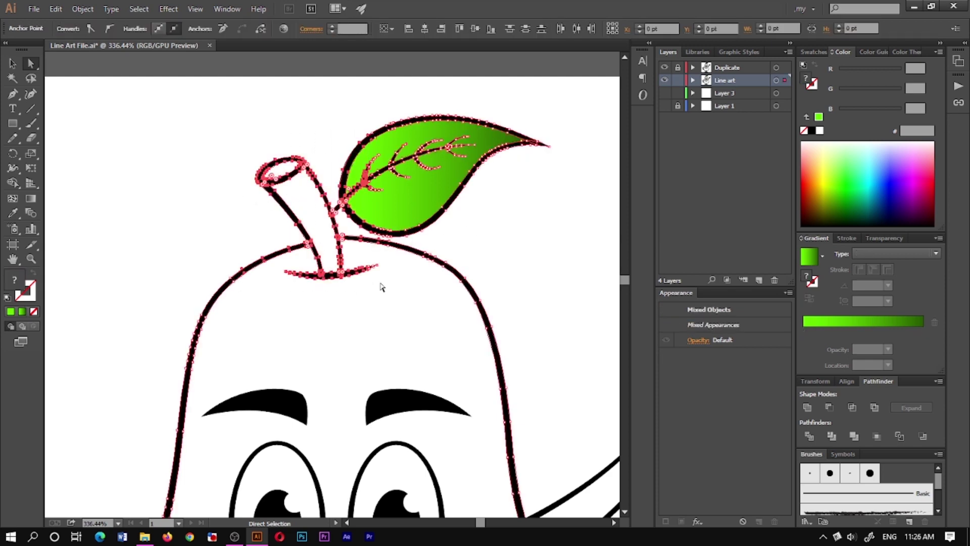
click(316, 232)
click(244, 184)
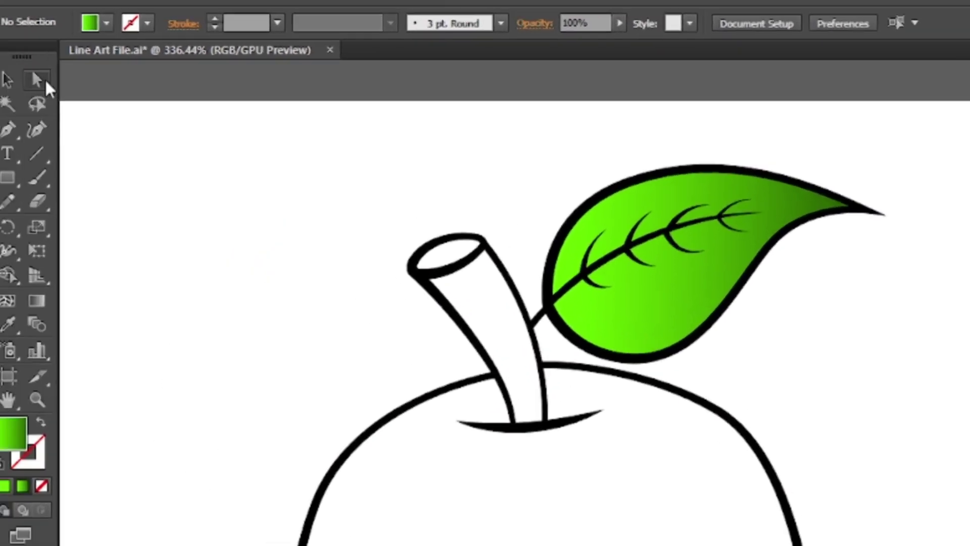
Select the stem and its adjoining outlines, create a filled shape inside the stem with the Shape Builder tool, and deselect.
drag(403, 217, 622, 509)
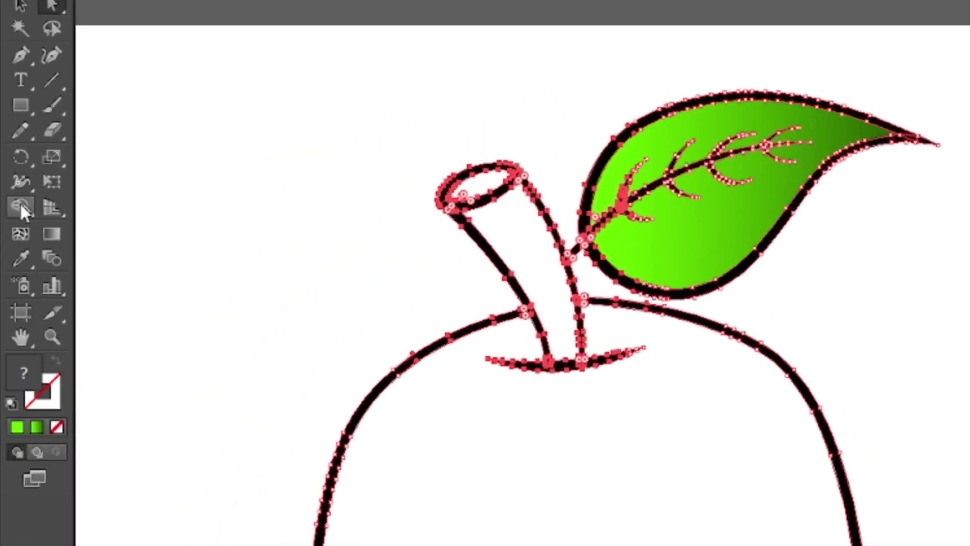
click(13, 183)
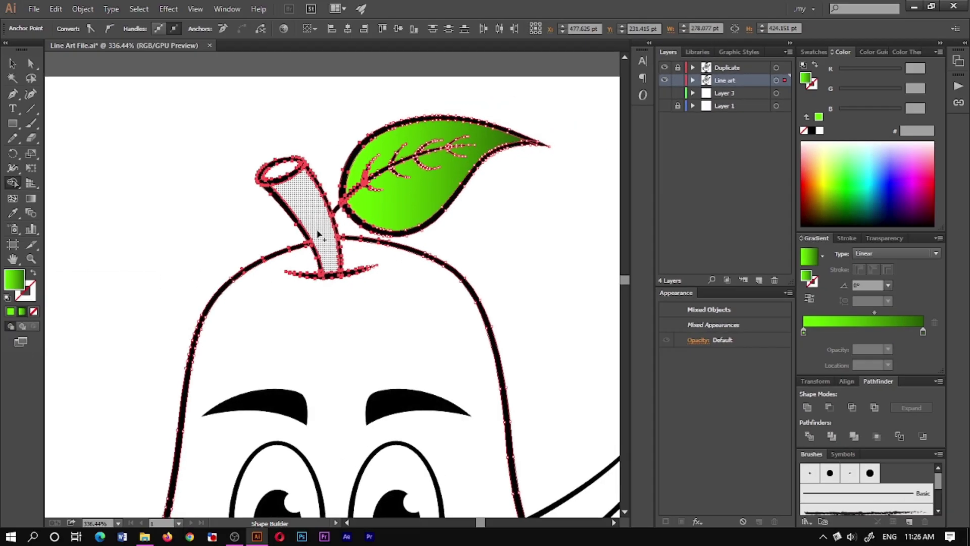
click(319, 235)
key(a)
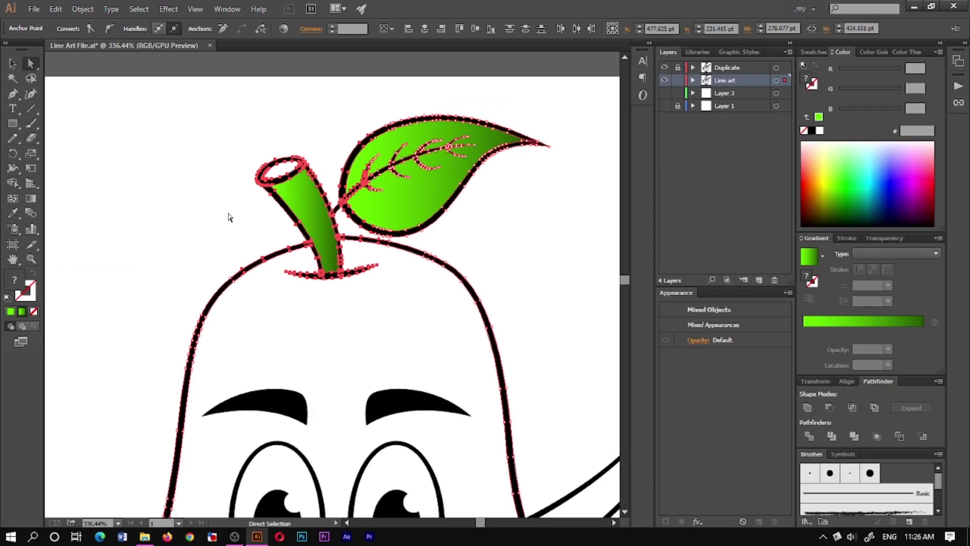
click(227, 215)
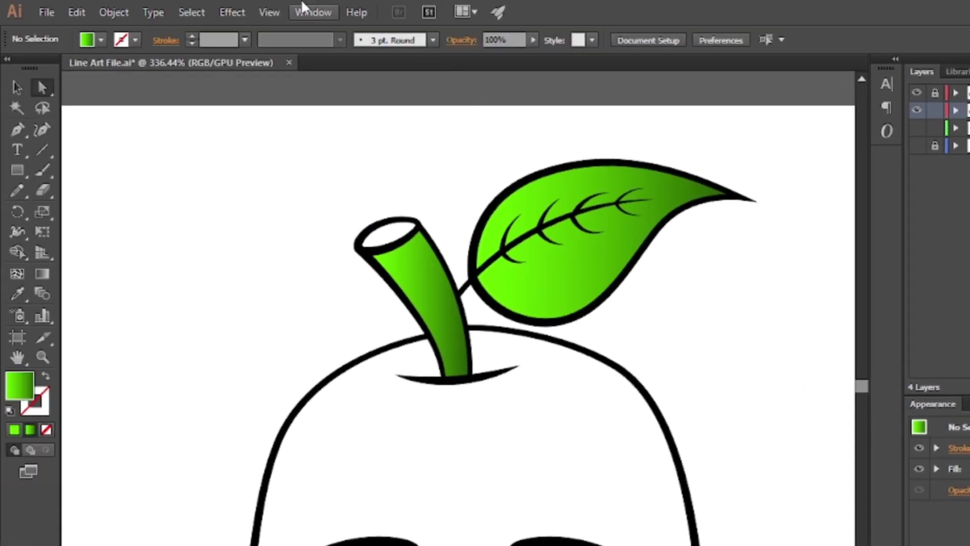
click(313, 12)
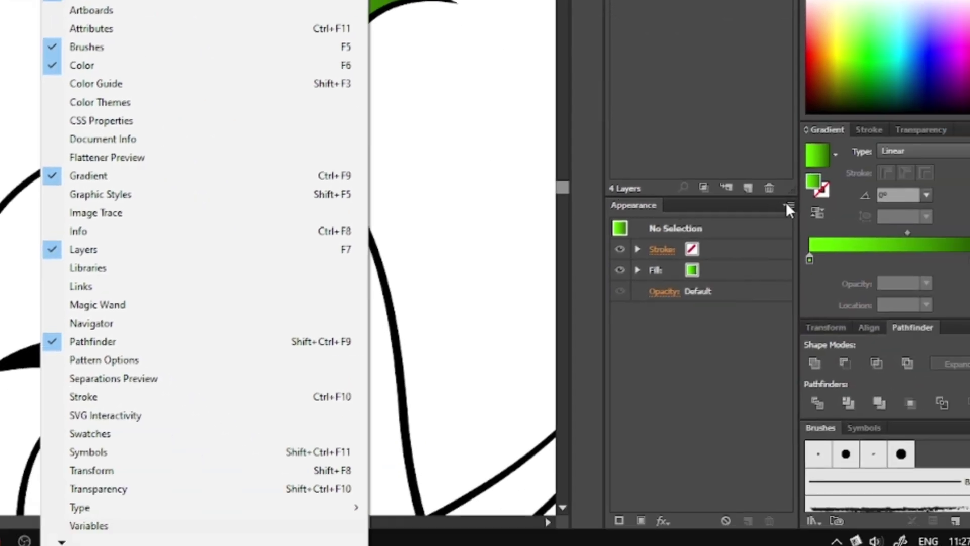
click(763, 205)
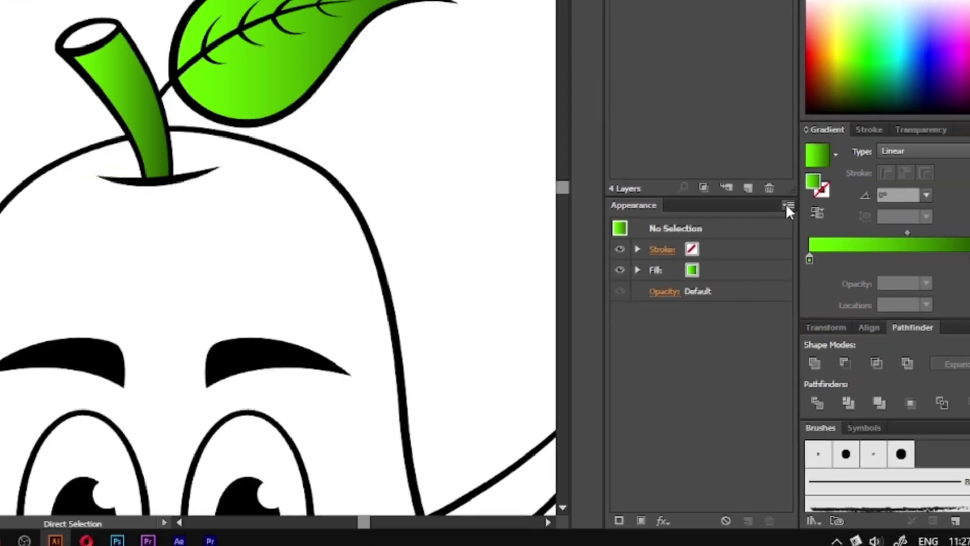
click(787, 205)
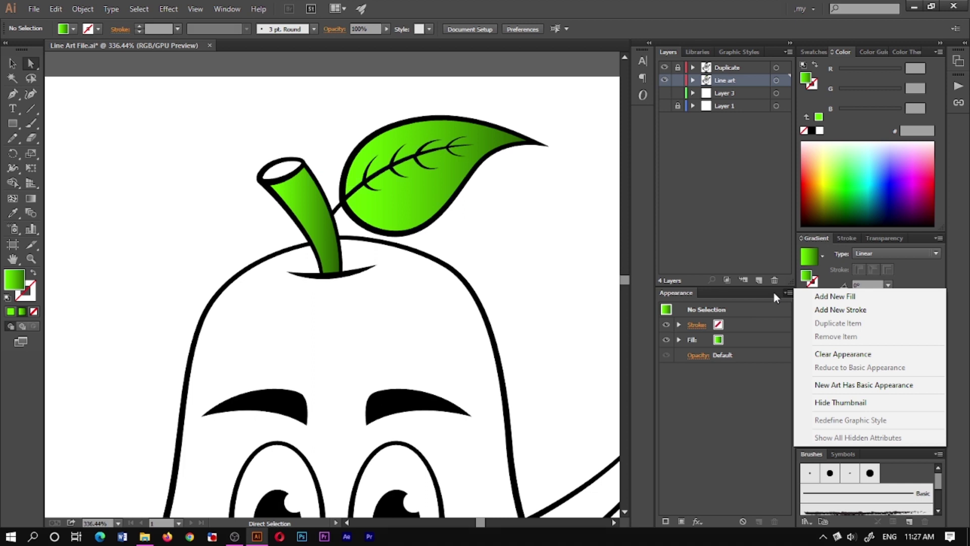
click(773, 291)
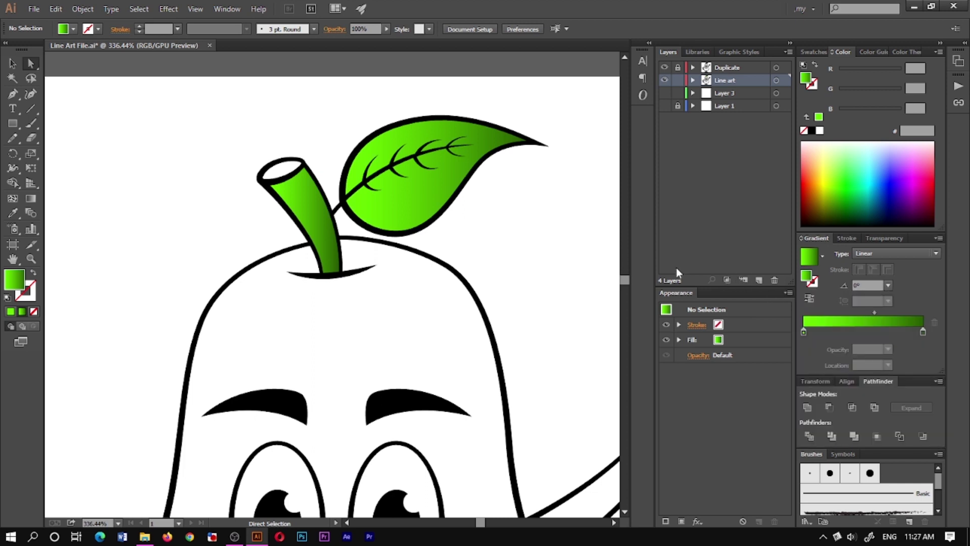
Recolor the stem's gradient to run from orange f79400 to dark brown 4f2400, and deselect the stem.
click(318, 243)
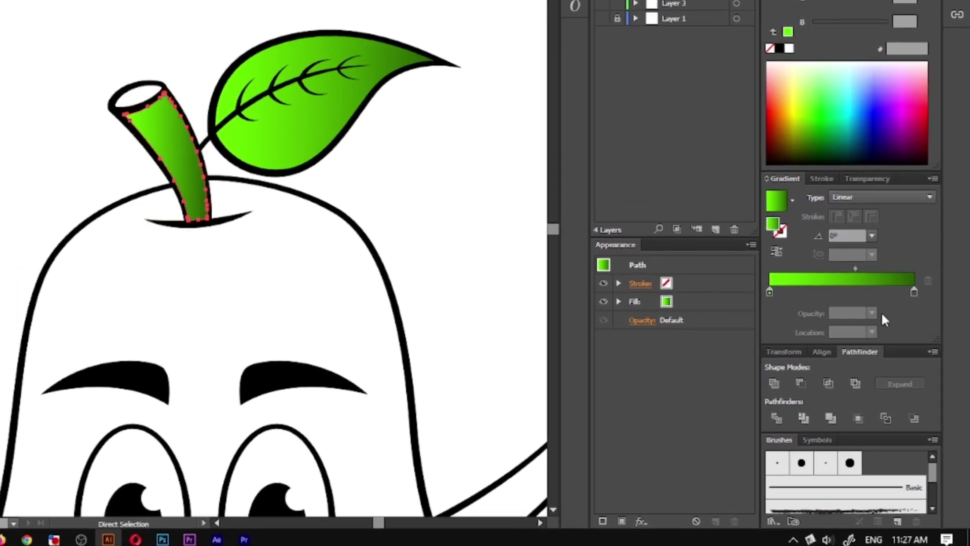
click(915, 291)
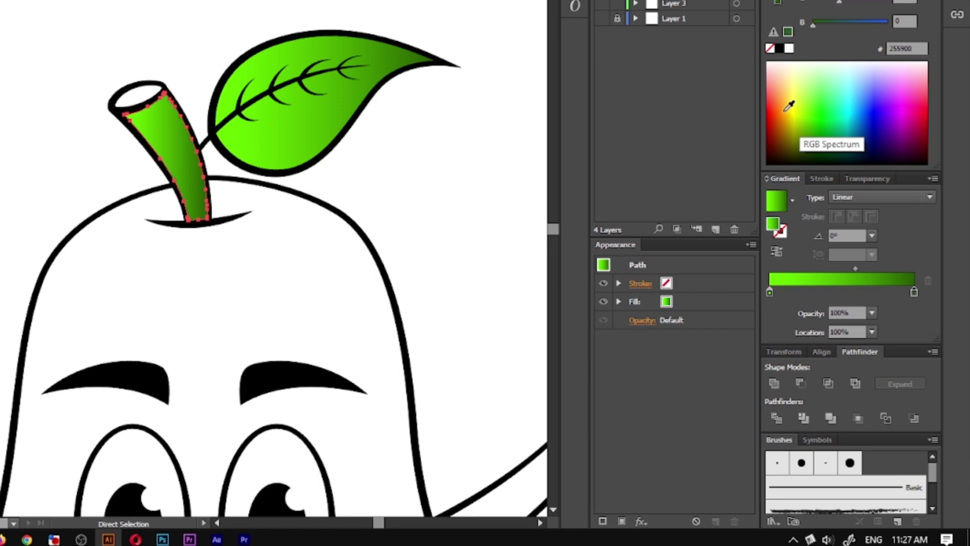
click(778, 146)
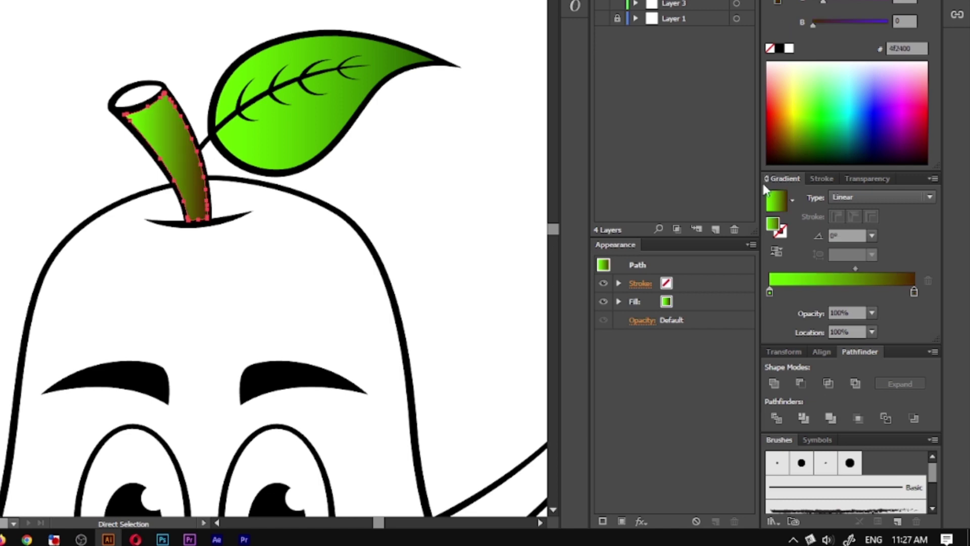
click(769, 293)
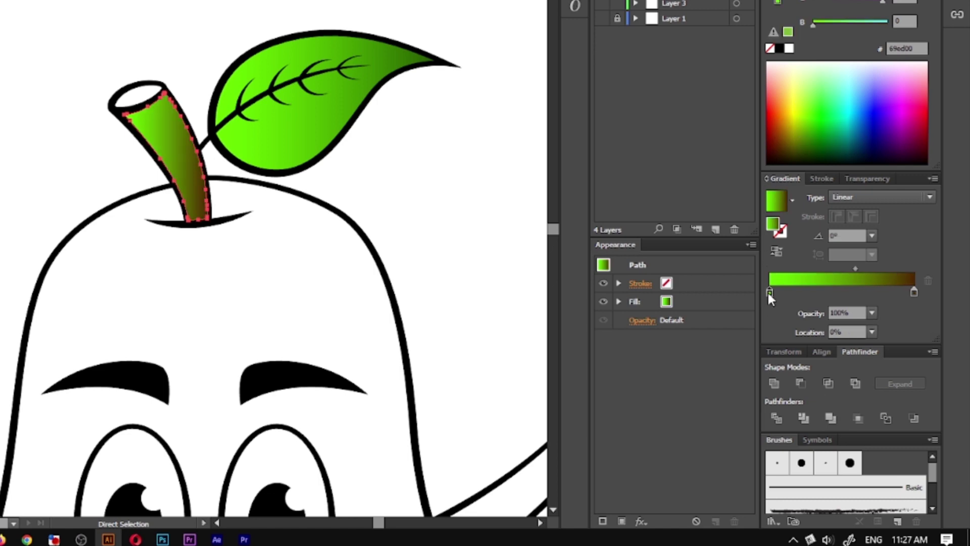
click(782, 107)
drag(786, 104, 787, 107)
click(504, 236)
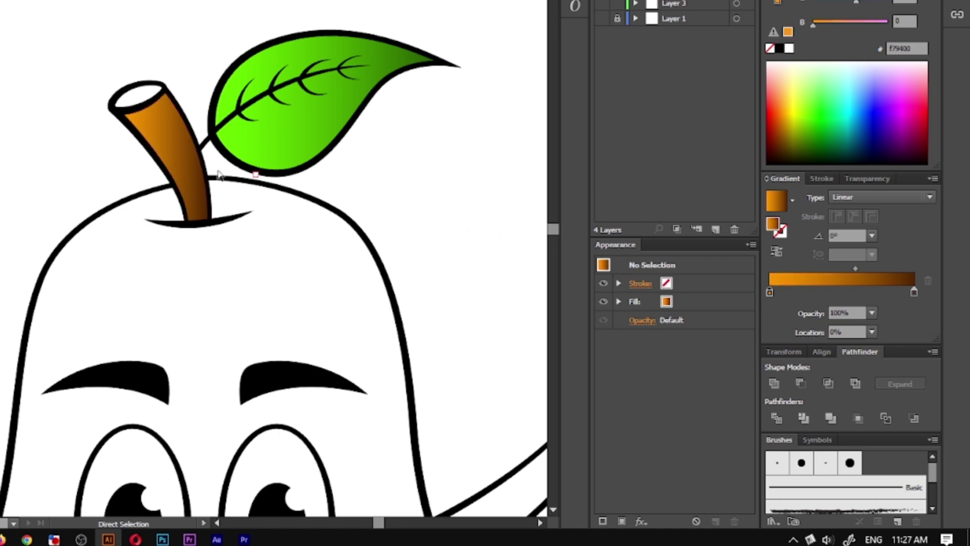
Select the stem fill and redraw its gradient across the stem at about 17° with the Gradient tool.
scroll(131, 151, up, 3)
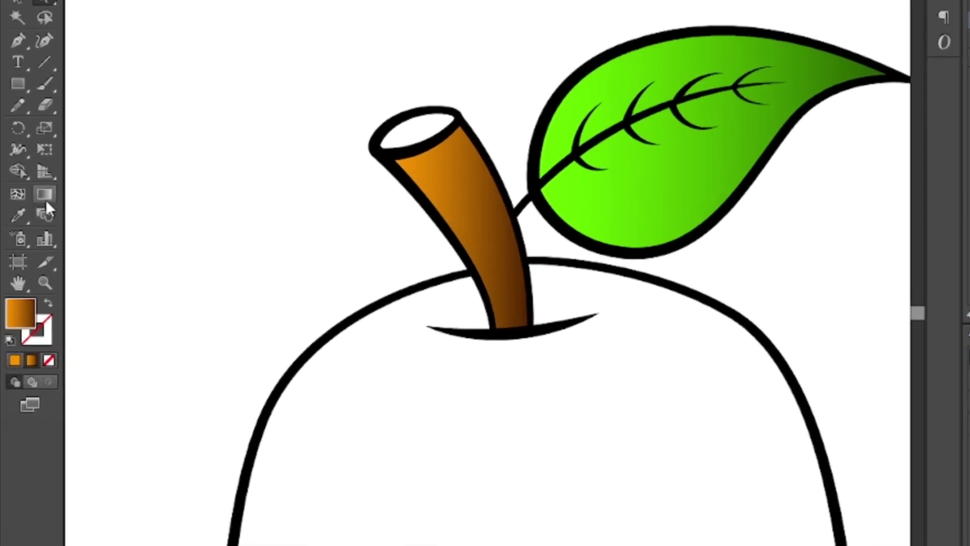
click(46, 194)
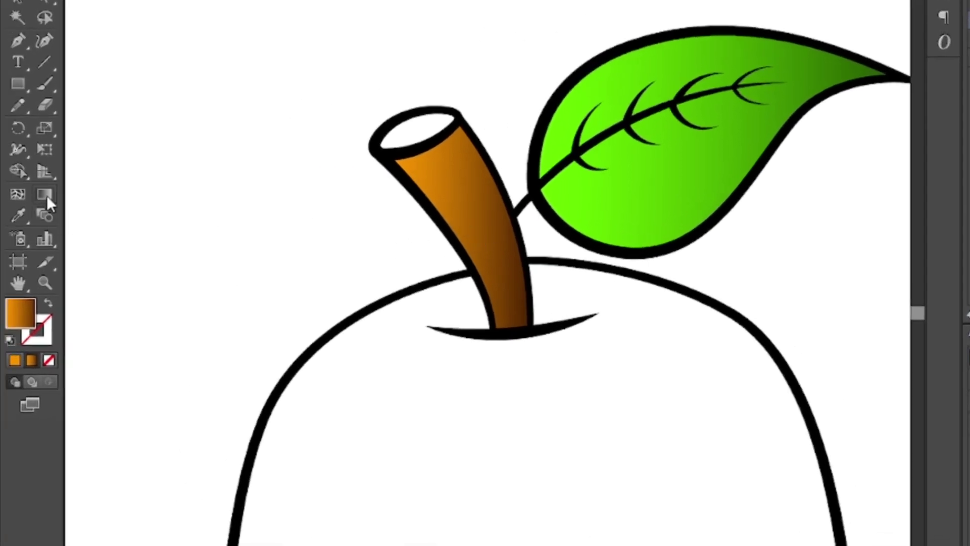
key(a)
click(488, 237)
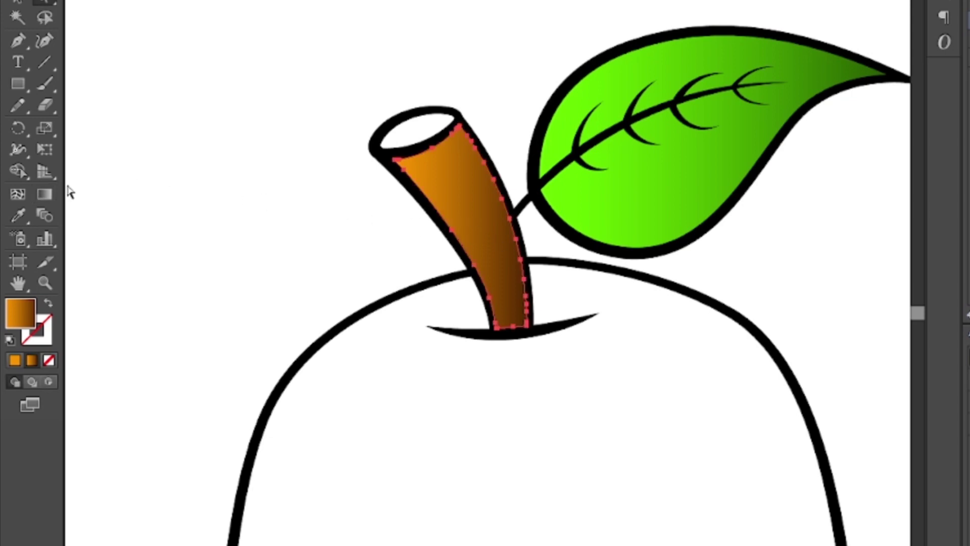
click(48, 192)
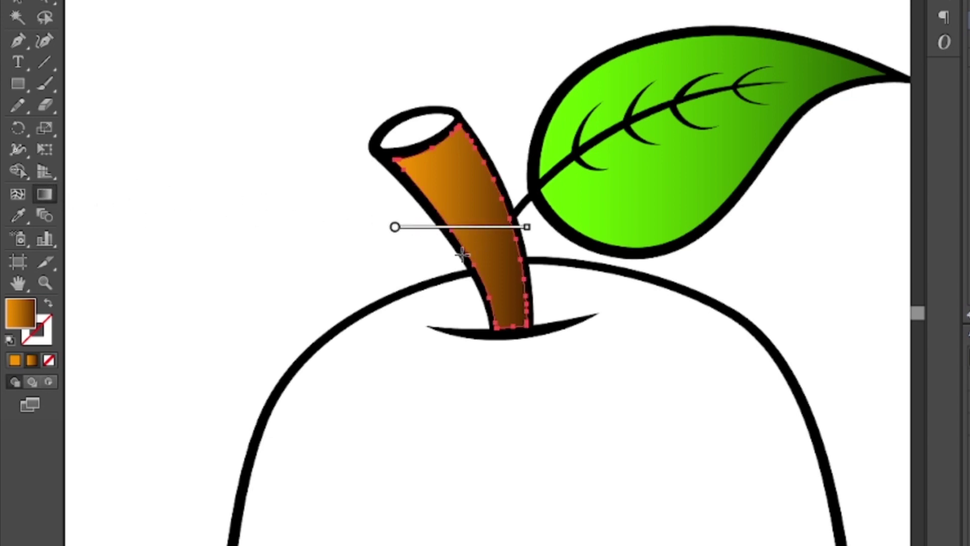
mouse_move(427, 286)
mouse_down()
mouse_move(535, 230)
mouse_move(510, 264)
mouse_up()
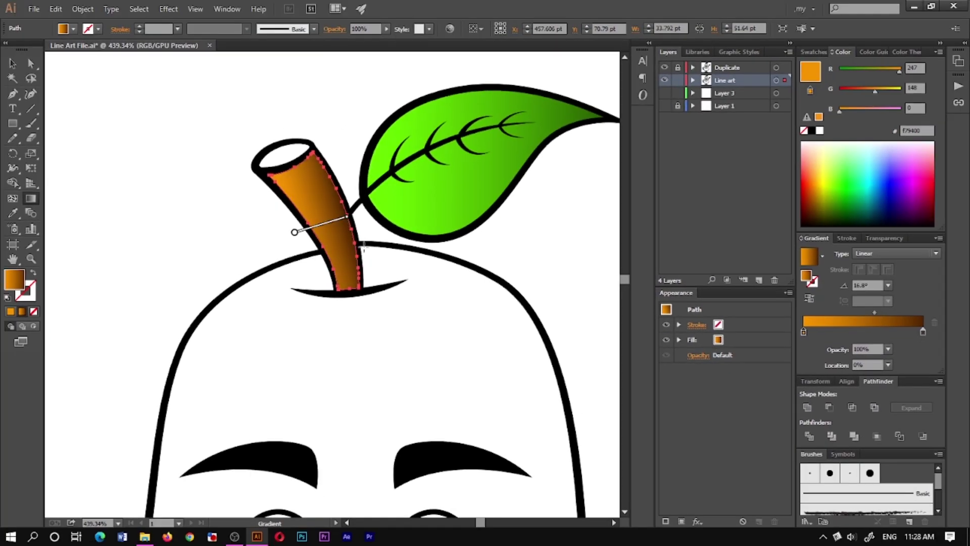
Select the stem outlines, create a filled shape inside the stem's oval cut top with the Shape Builder tool, and deselect.
key(a)
drag(475, 73, 364, 173)
drag(247, 181, 246, 182)
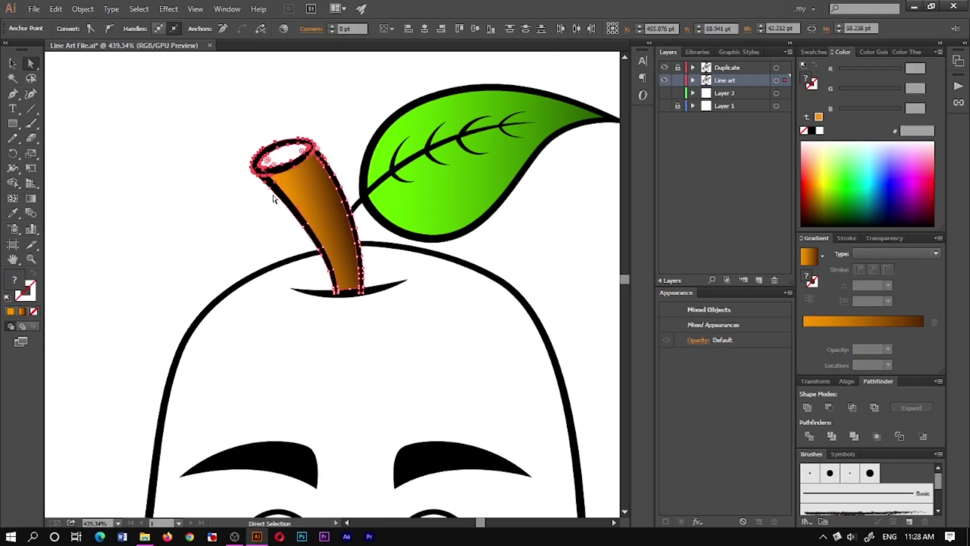
click(13, 183)
click(284, 156)
key(a)
click(325, 147)
Recolor the fill of the stem's oval top to solid dark brown 392500 and deselect it.
drag(283, 154, 272, 160)
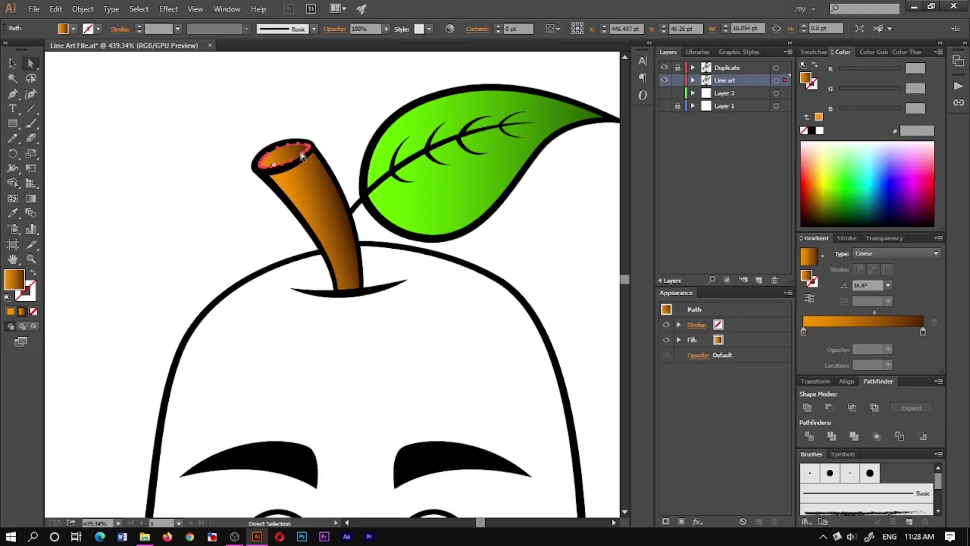
click(815, 205)
click(595, 255)
Select the pear body artwork, create a filled body shape around the facial features with the Shape Builder tool, and deselect.
scroll(389, 248, down, 5)
drag(364, 371, 367, 237)
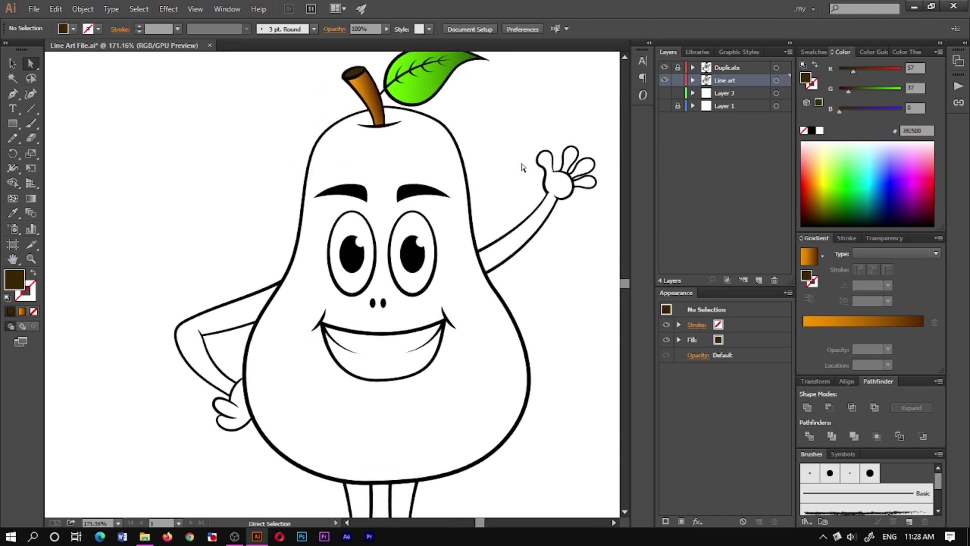
drag(589, 96, 222, 490)
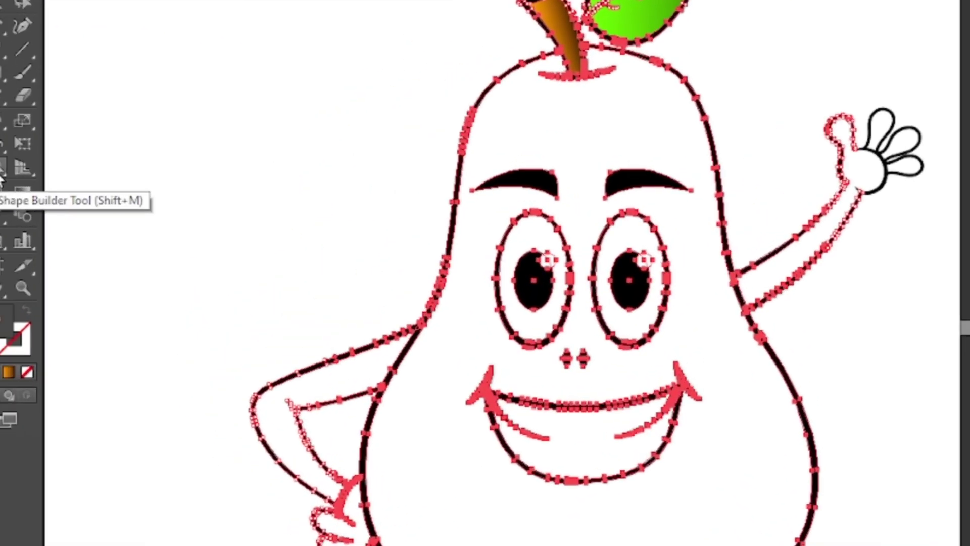
click(13, 183)
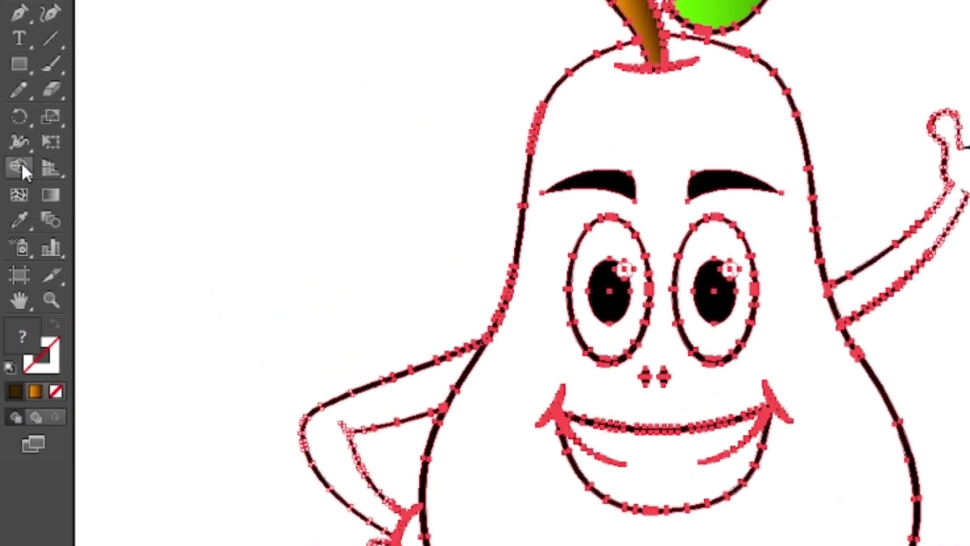
click(440, 163)
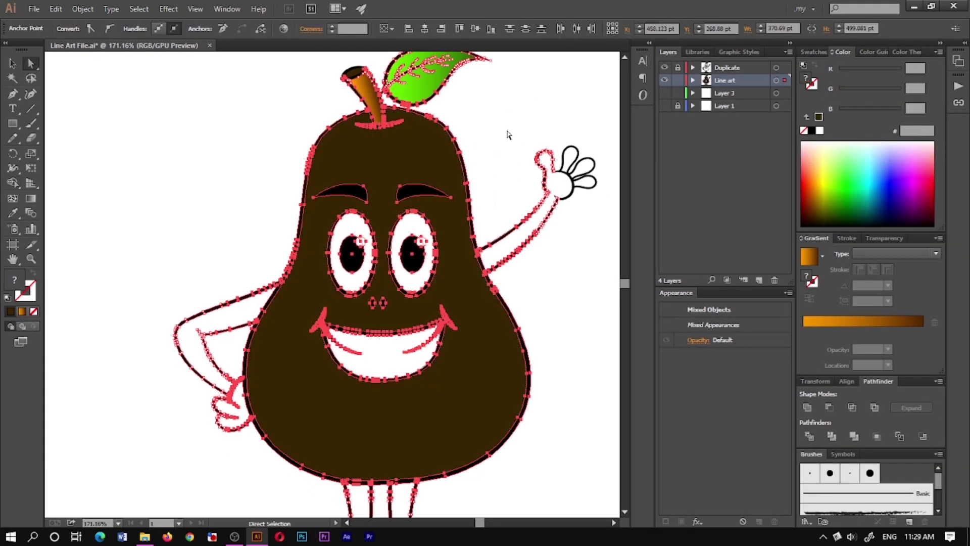
key(ctrl+shift+a)
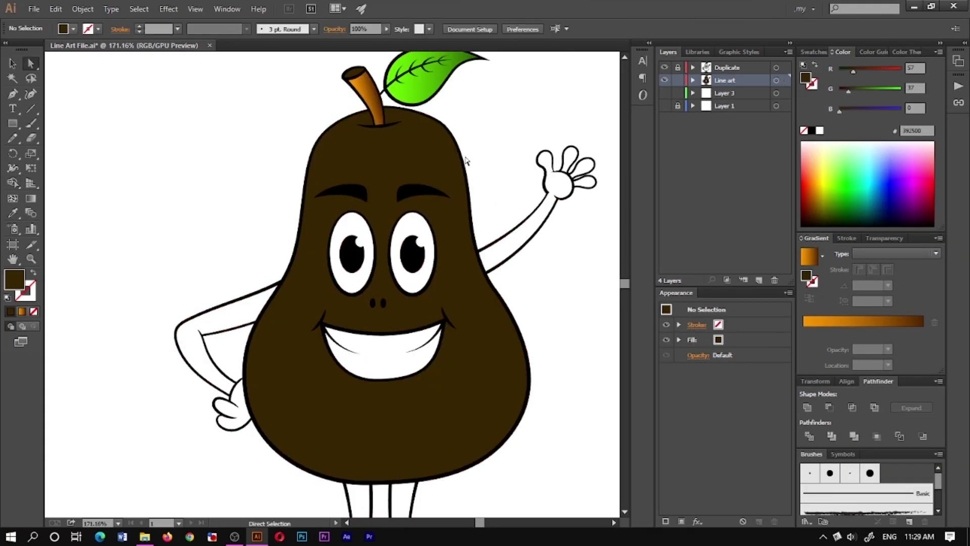
Apply a linear gradient to the pear's body fill and set its start stop to light green a0ff2b.
click(419, 161)
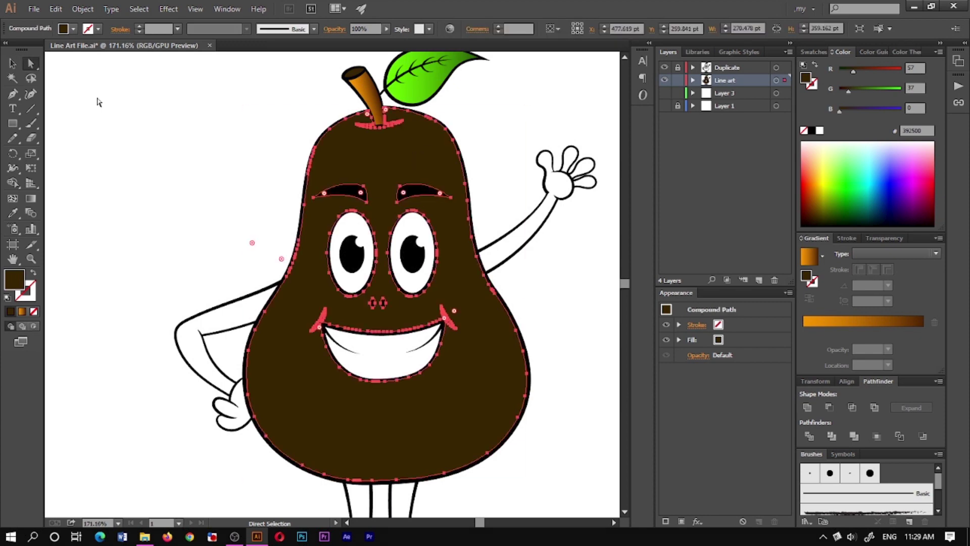
drag(399, 156, 393, 164)
key(ctrl+z)
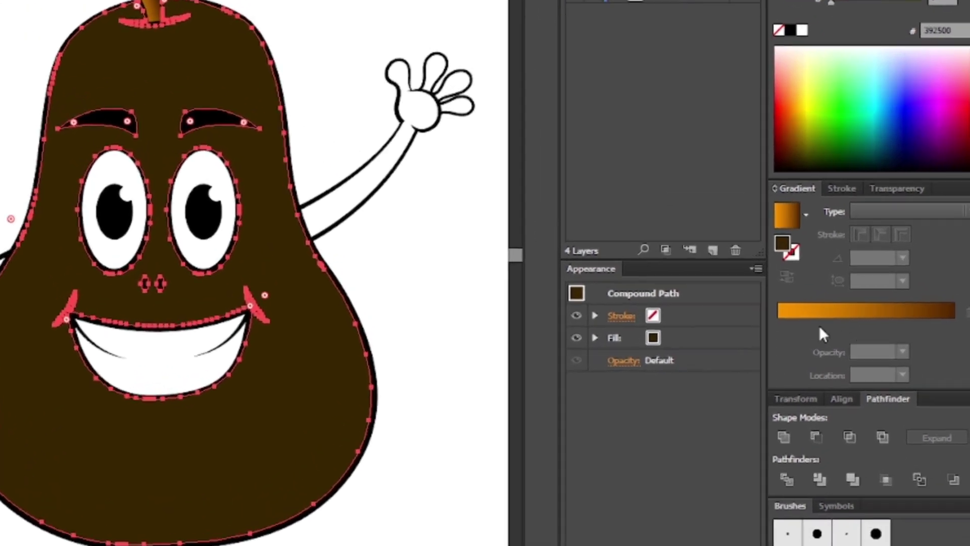
click(869, 323)
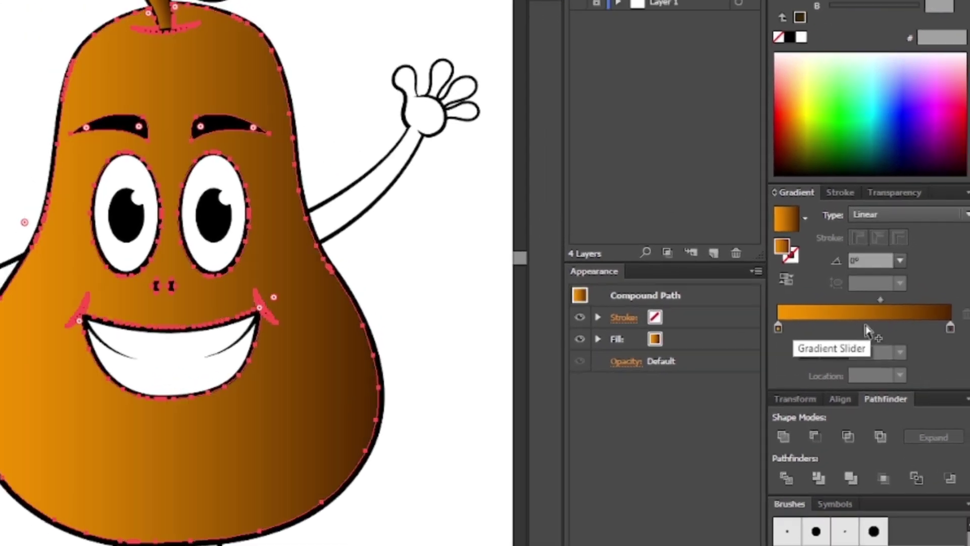
click(767, 335)
click(806, 146)
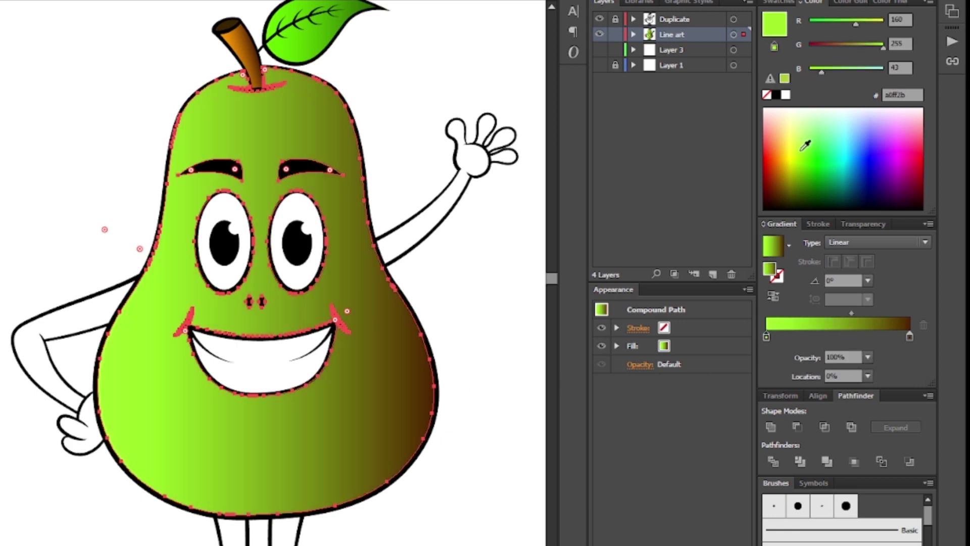
Change the body gradient's end stop to a darker green and its start stop to yellow-green.
click(909, 335)
mouse_move(817, 158)
mouse_down()
mouse_move(801, 176)
mouse_move(800, 156)
mouse_up()
click(767, 335)
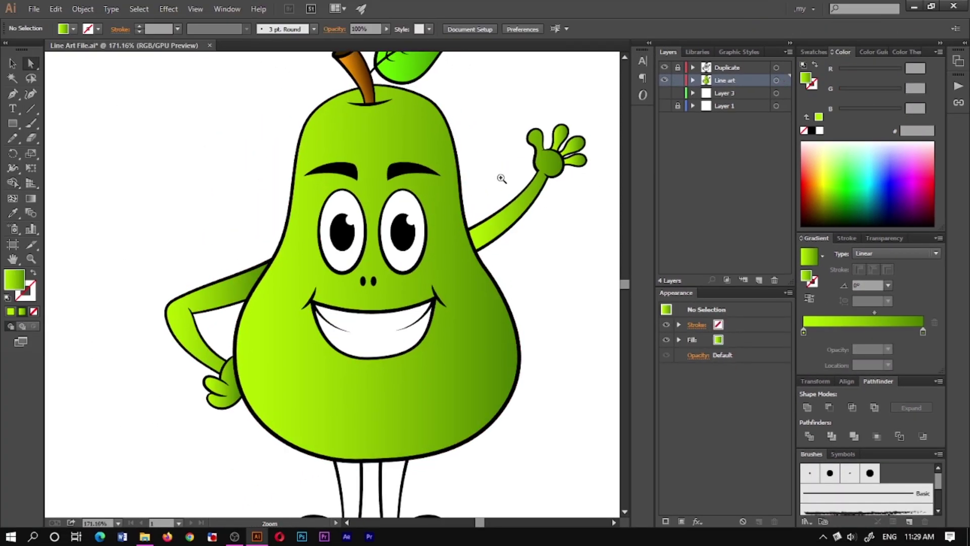
Recolor the leaf's gradient to run from green 8dcc00 to dark green 293900, and deselect the leaf.
click(502, 178)
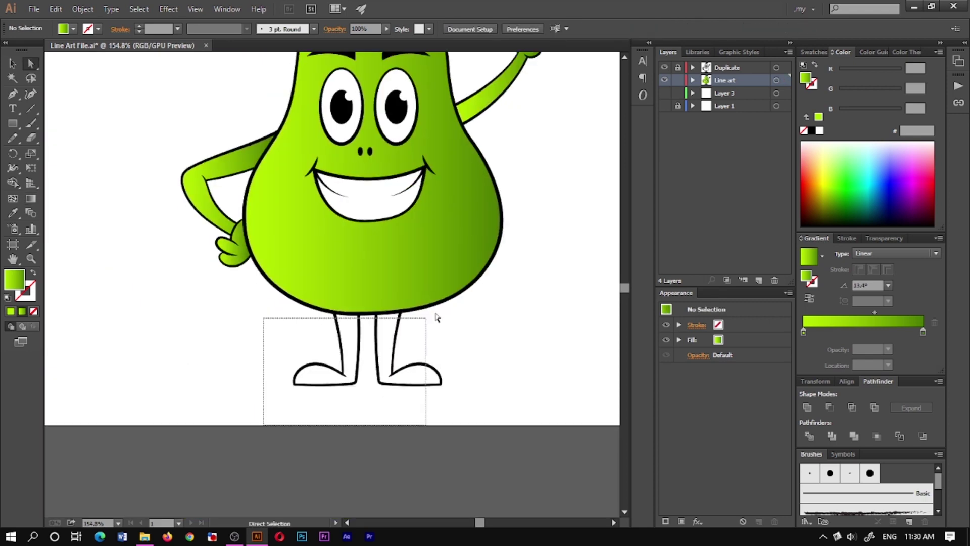
click(419, 109)
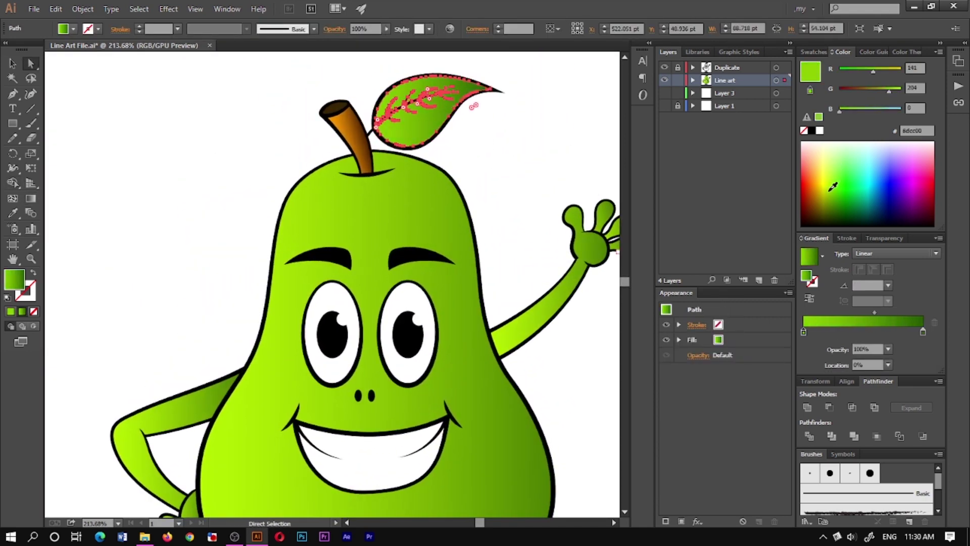
click(923, 331)
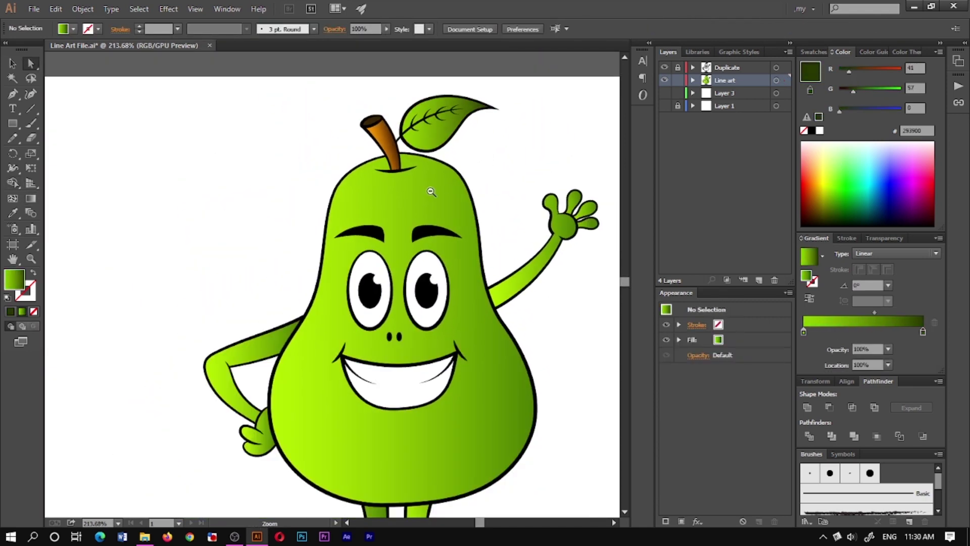
Move the two black pupils out of the eyes onto the blank area beside the pear, and deselect them.
drag(433, 195, 381, 190)
drag(402, 275, 522, 202)
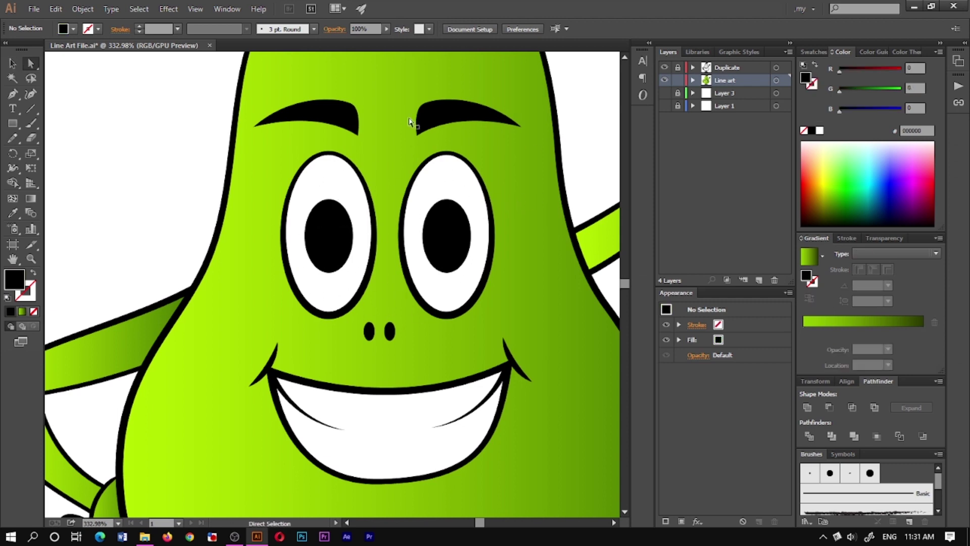
click(340, 247)
drag(333, 216, 191, 147)
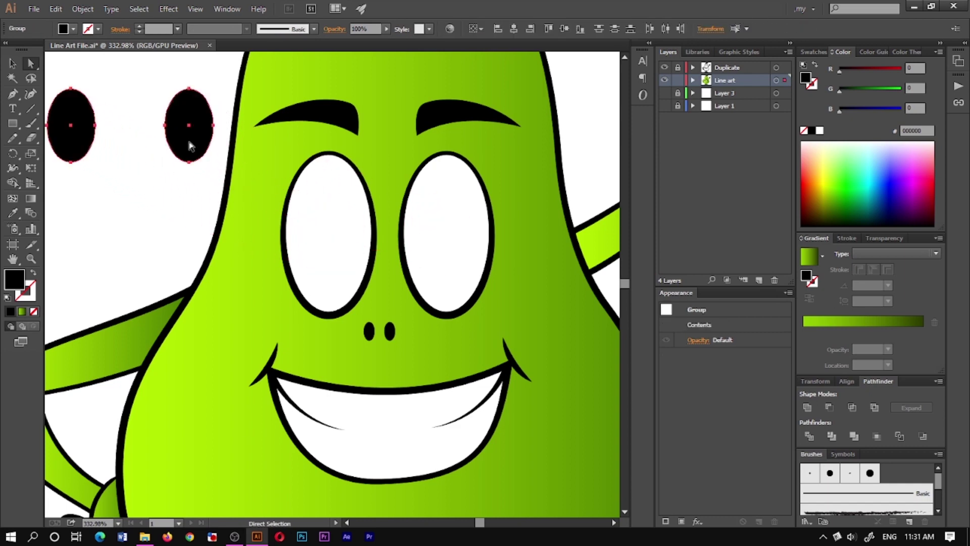
click(178, 186)
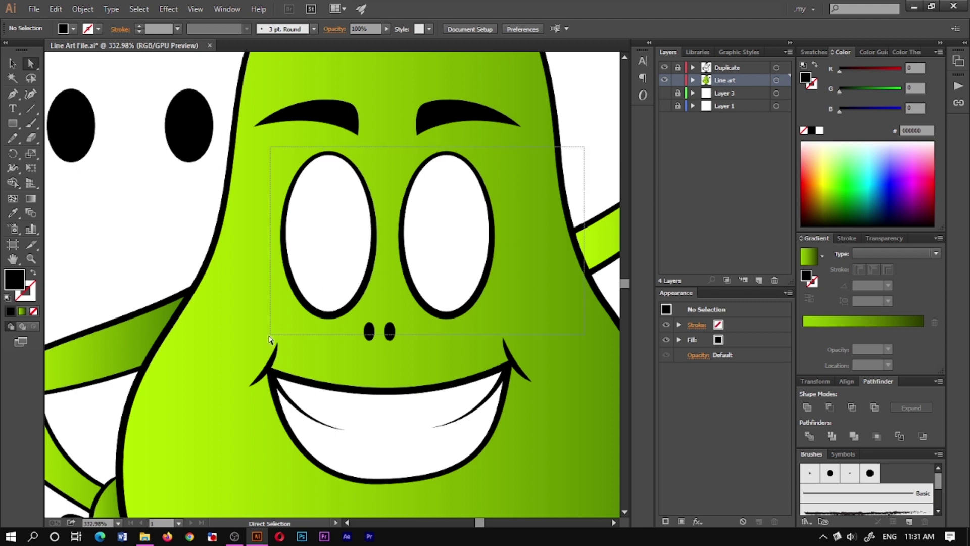
Select the eye outlines and create a filled shape inside each eye with the Shape Builder tool, leaving nothing selected.
drag(269, 336, 269, 336)
click(13, 183)
click(350, 245)
click(439, 238)
key(a)
click(596, 164)
click(445, 225)
shift+click(347, 244)
click(586, 176)
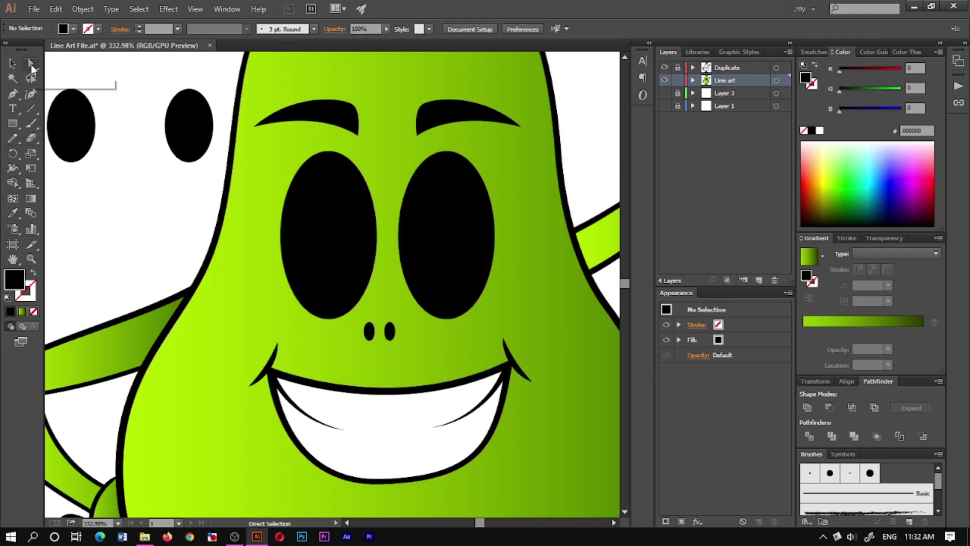
Select both new eye fills, color them white ffffff, and deselect.
click(437, 247)
shift+click(341, 255)
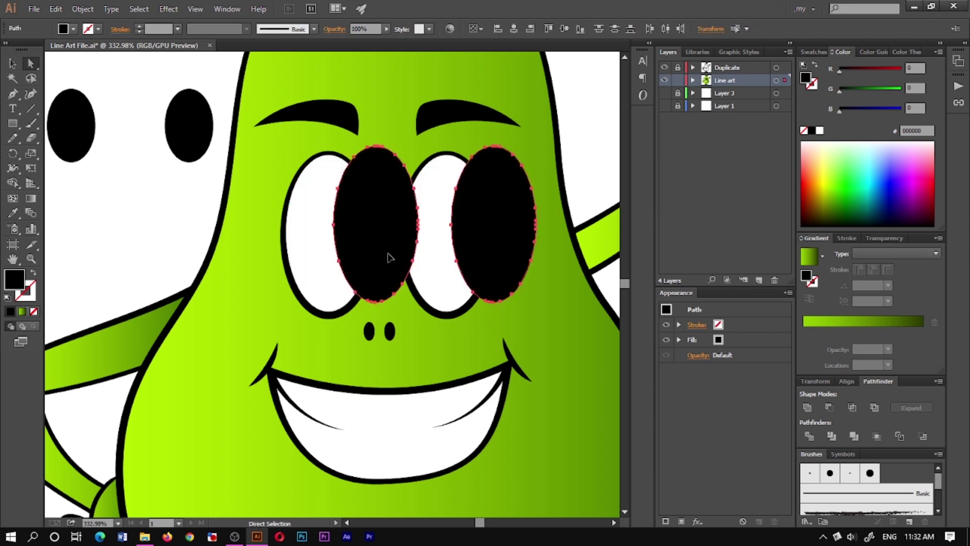
click(820, 130)
click(598, 166)
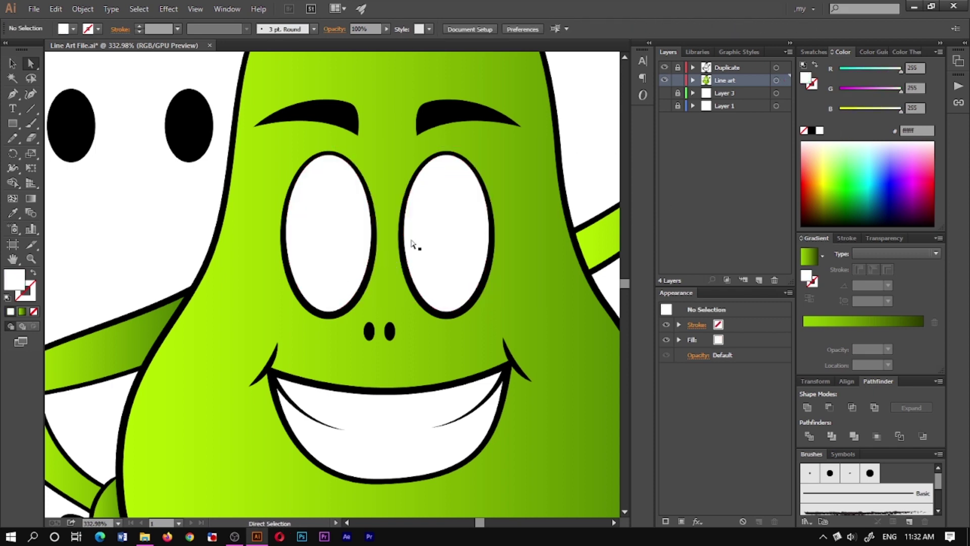
Move one pupil back into the middle of the pear's left-hand eye and bring it to the front.
drag(83, 128, 229, 201)
drag(331, 236, 339, 236)
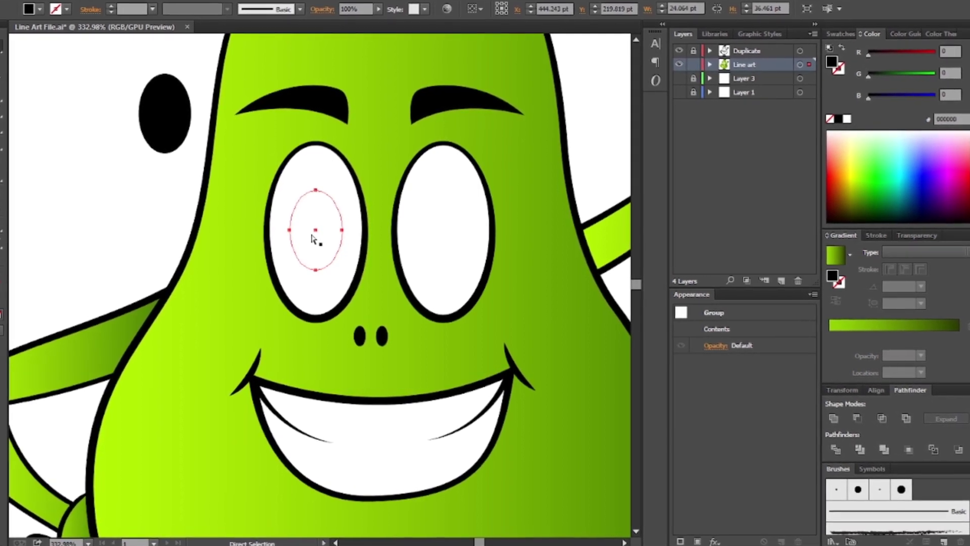
key(ctrl+shift+bracketright)
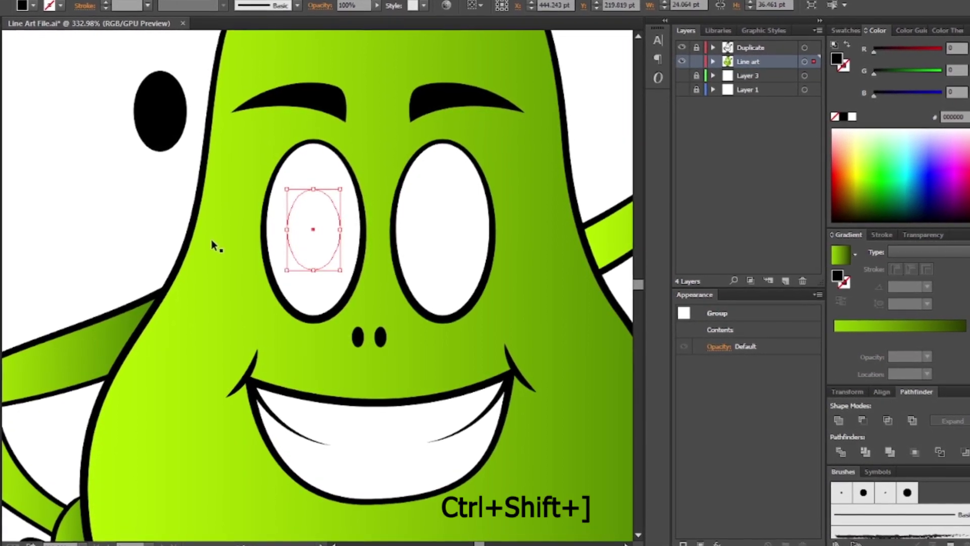
key(ctrl+shift+bracketright)
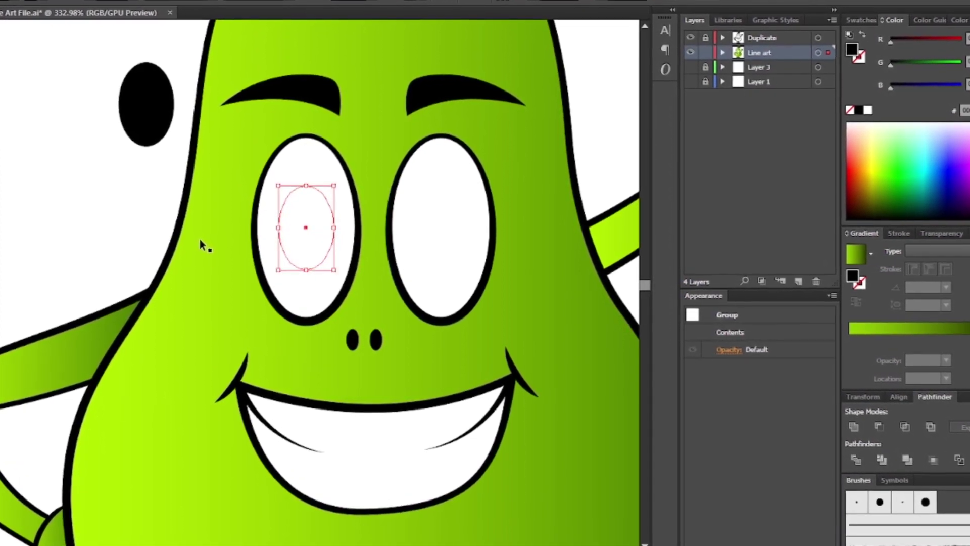
key(ctrl+shift+bracketright)
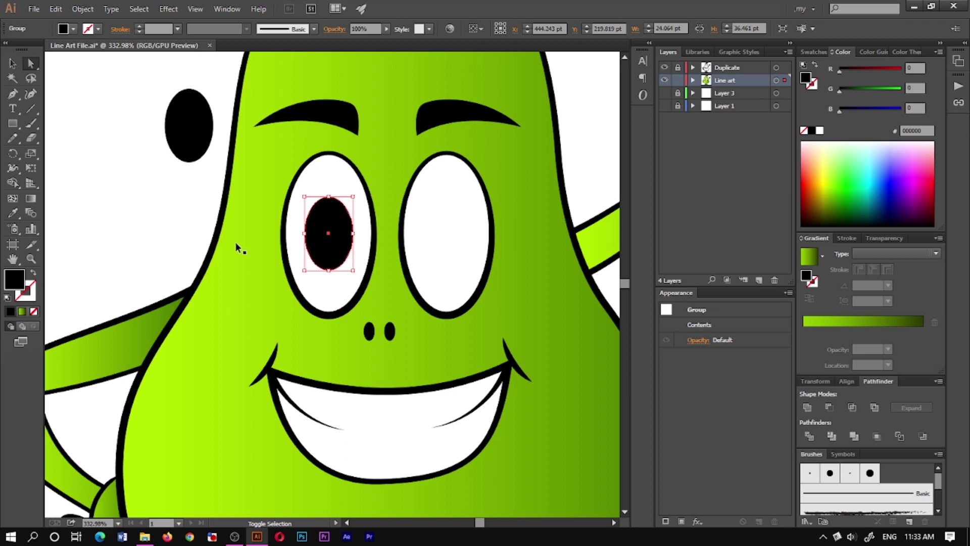
Fine-tune the pupil's position so it sits centered inside the eye's white oval.
key(a)
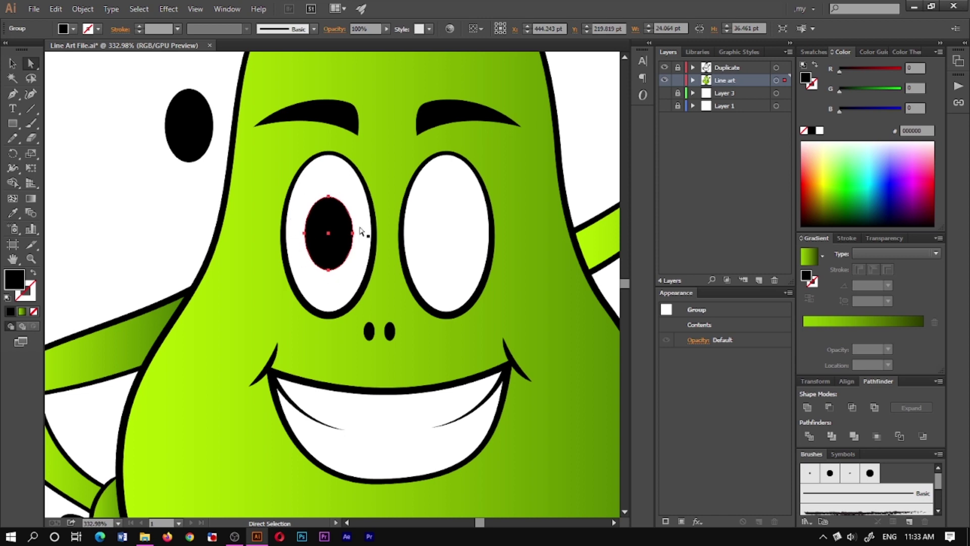
click(303, 249)
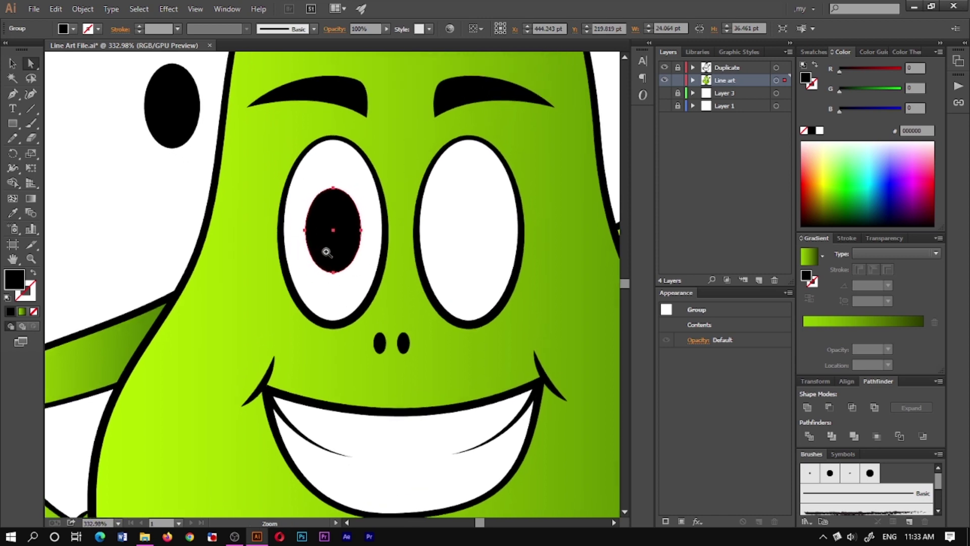
key(v)
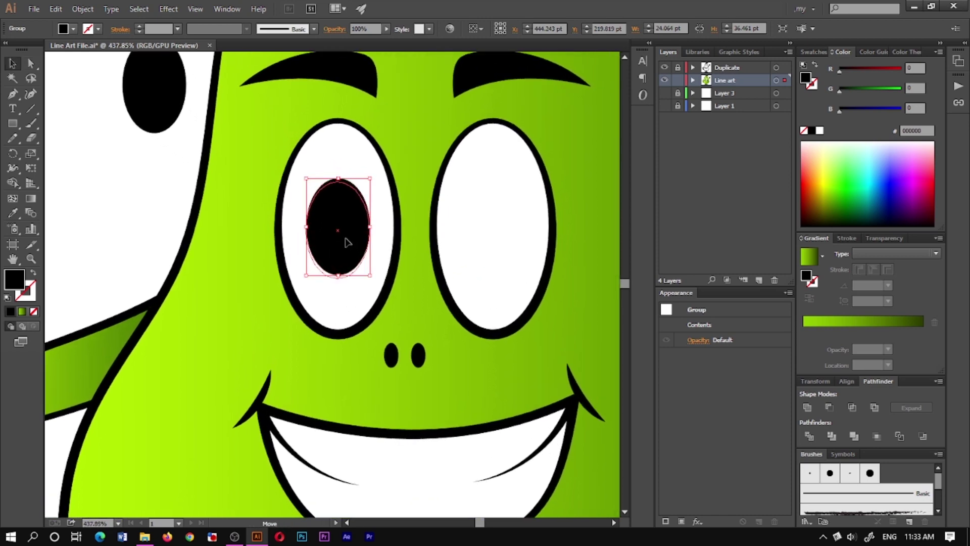
key(a)
scroll(340, 238, up, 3)
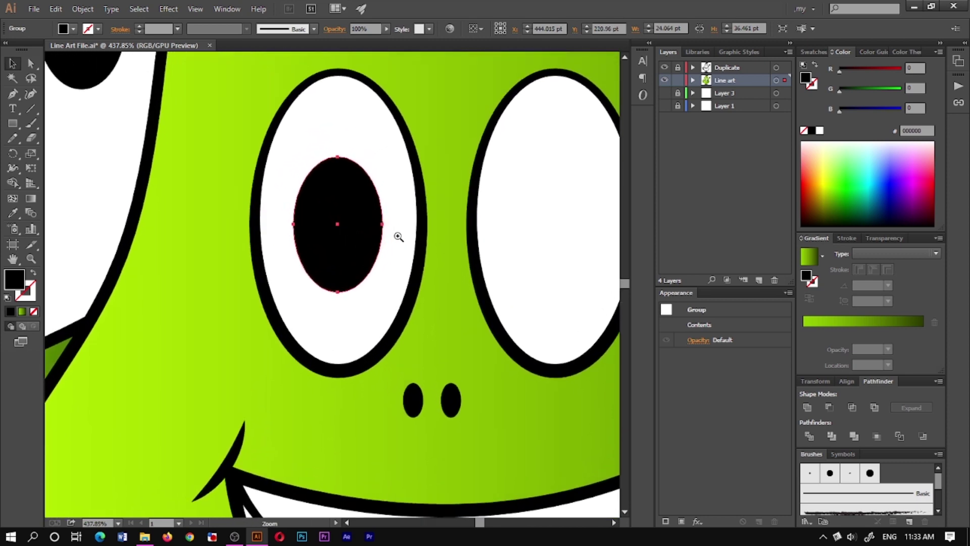
key(v)
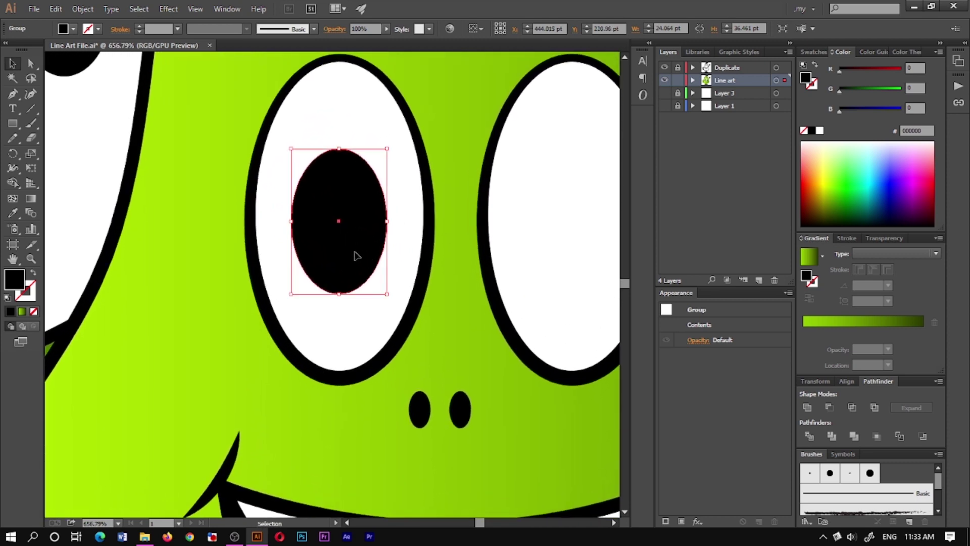
Paste a copy of the pupil aligned over the original and scale it down slightly around its center.
key(a)
key(v)
key(a)
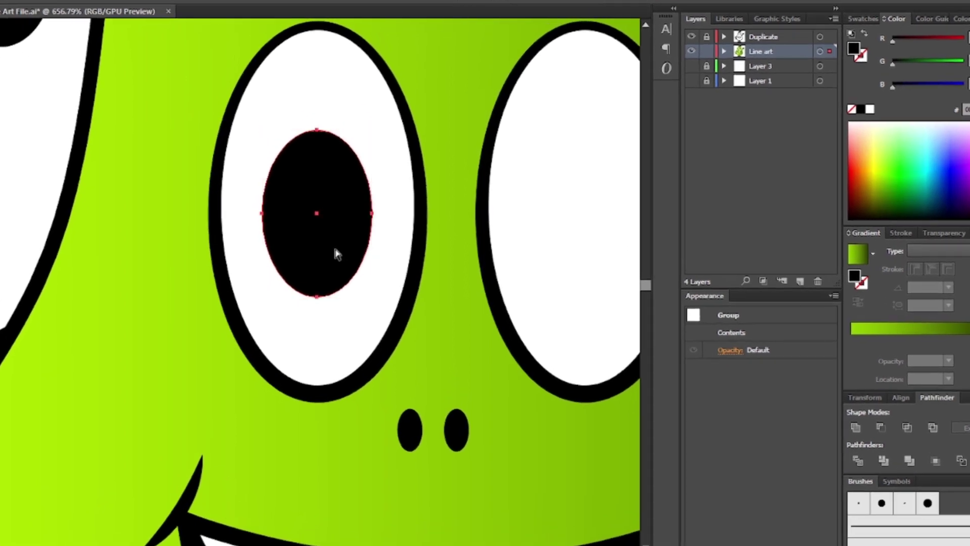
key(ctrl+v)
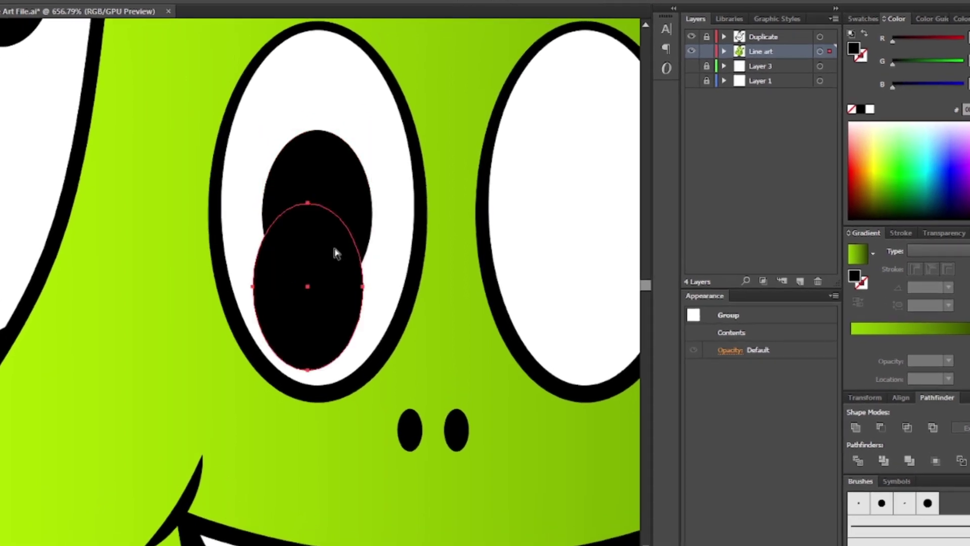
drag(328, 276, 328, 275)
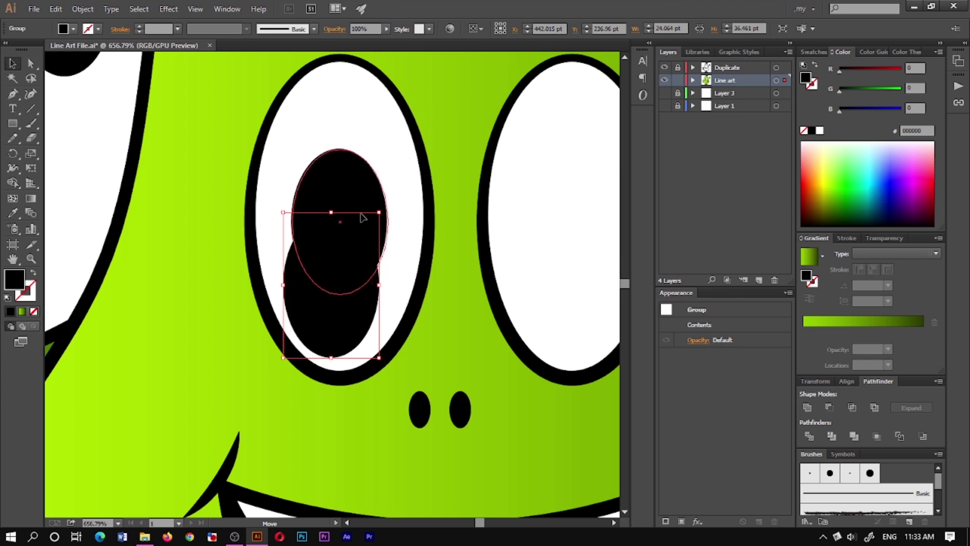
drag(362, 217, 362, 218)
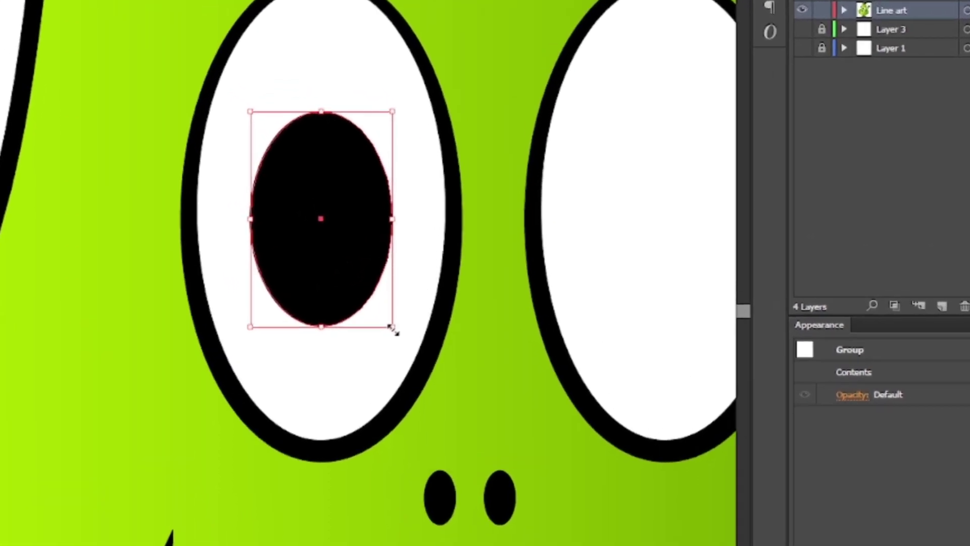
drag(394, 329, 383, 313)
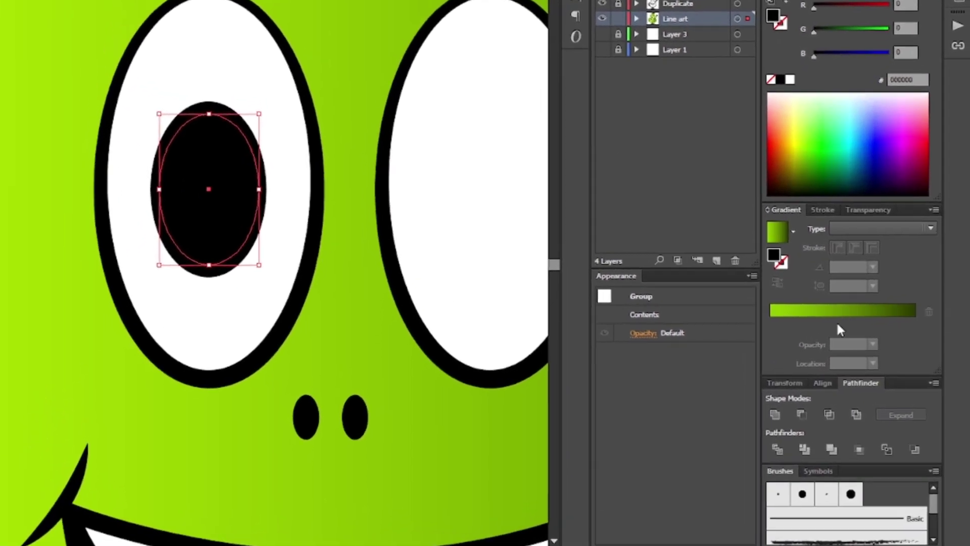
Fill the smaller pupil copy with a vertical linear gradient running from black at its top to green 3da800 at its bottom.
click(867, 322)
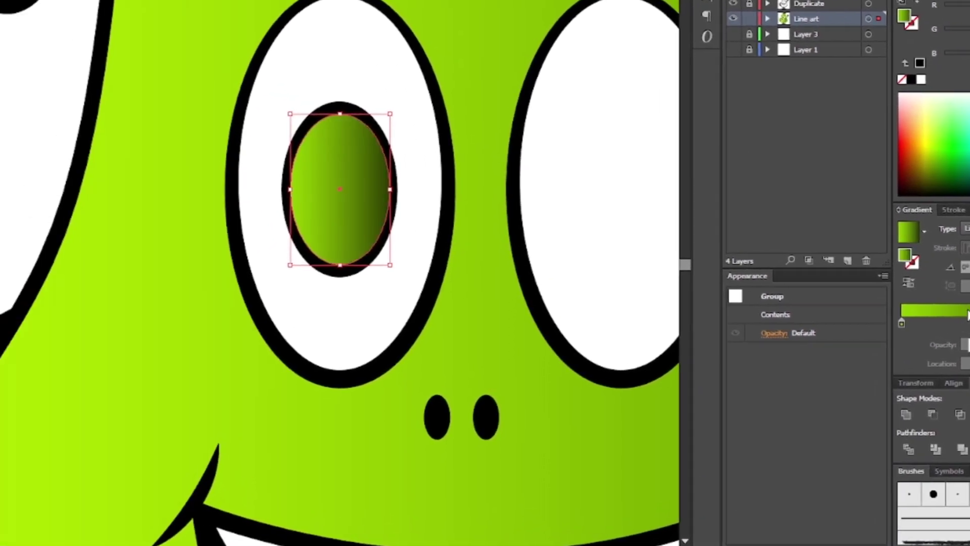
click(34, 162)
drag(403, 169, 406, 122)
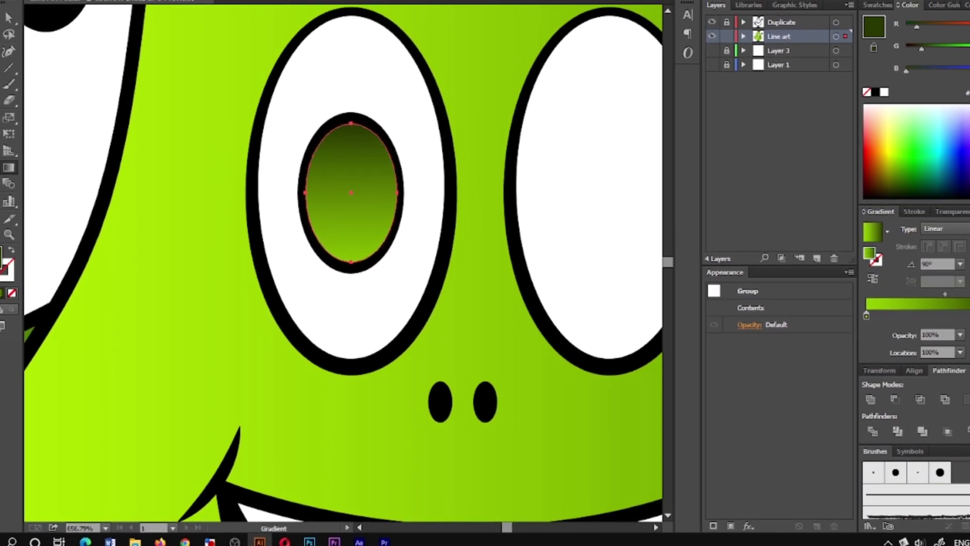
drag(913, 182, 908, 160)
click(866, 316)
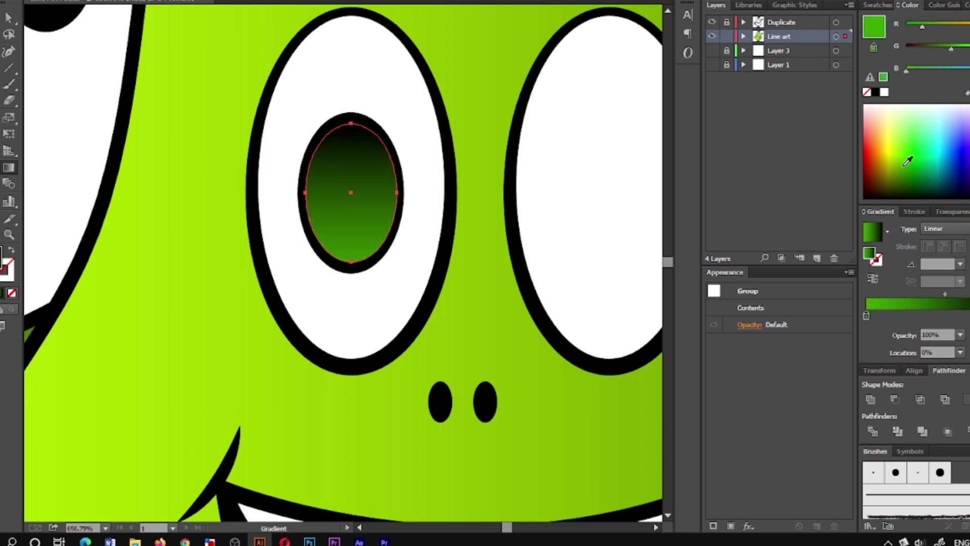
key(v)
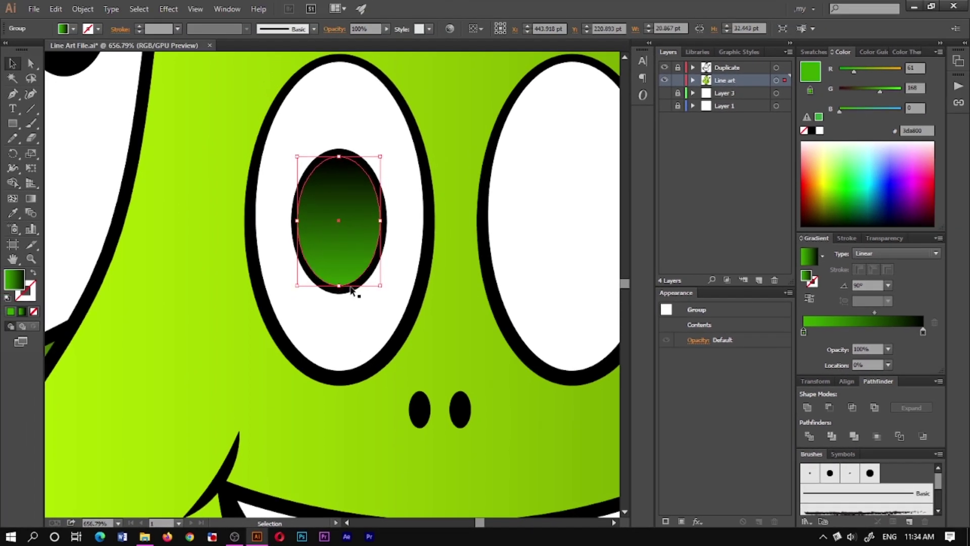
Add a smaller copy of the green oval, about 10.5 by 16.3 pt, fill it black 000000 and center it inside the iris.
drag(363, 256, 342, 310)
drag(356, 256, 353, 245)
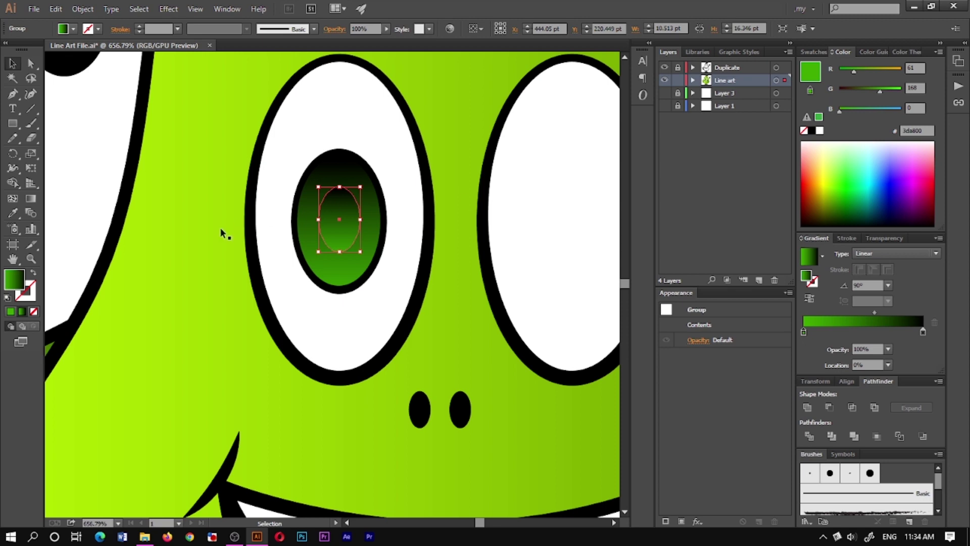
drag(853, 184, 777, 322)
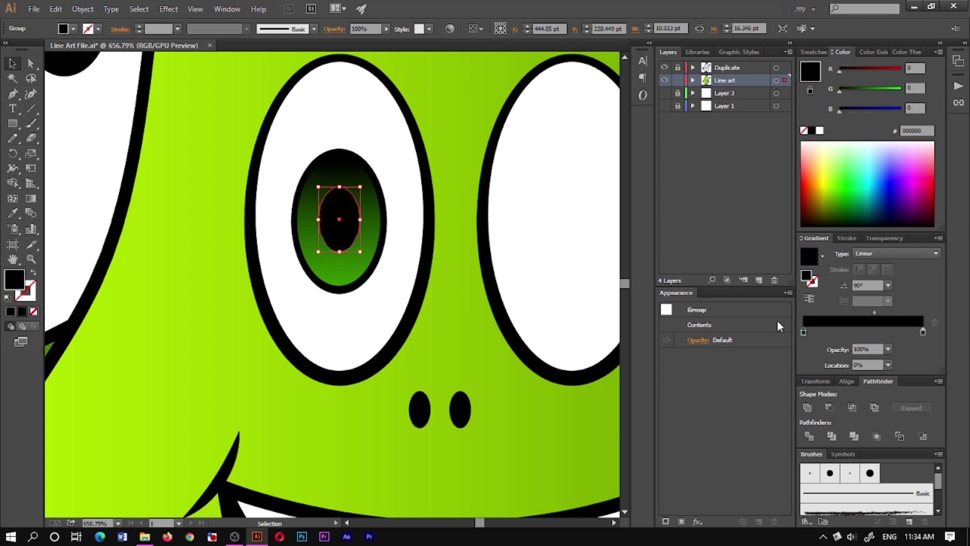
click(328, 220)
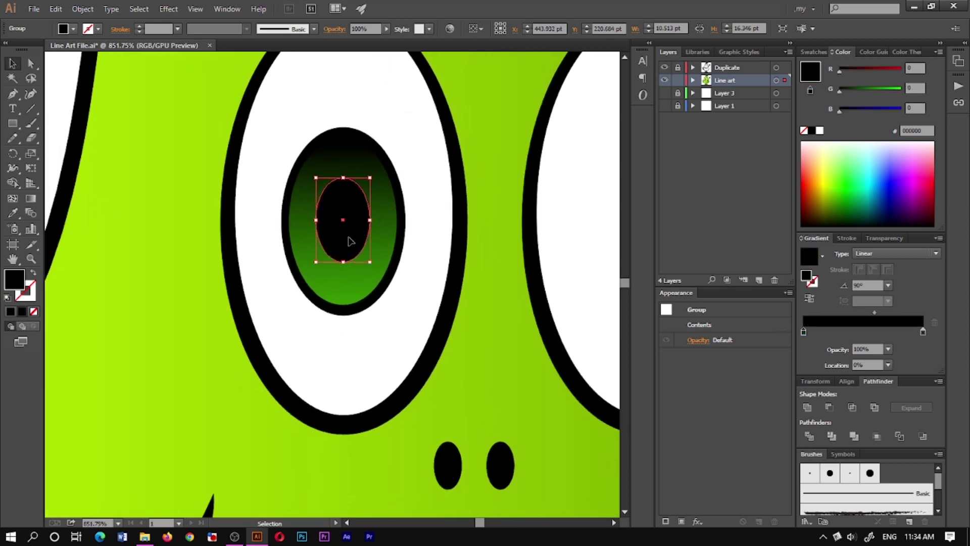
drag(371, 264, 375, 272)
drag(456, 249, 399, 258)
ctrl+click(116, 202)
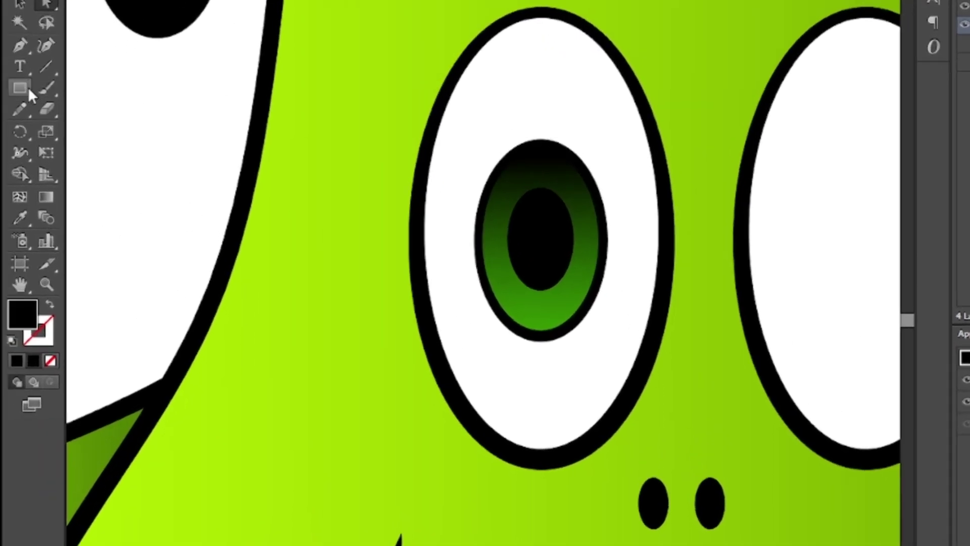
Set the fill to white ffffff and draw a circle about 10 pt across over the iris's upper-right edge with the Ellipse tool.
drag(17, 123, 53, 154)
double_click(28, 325)
text(ffffff)
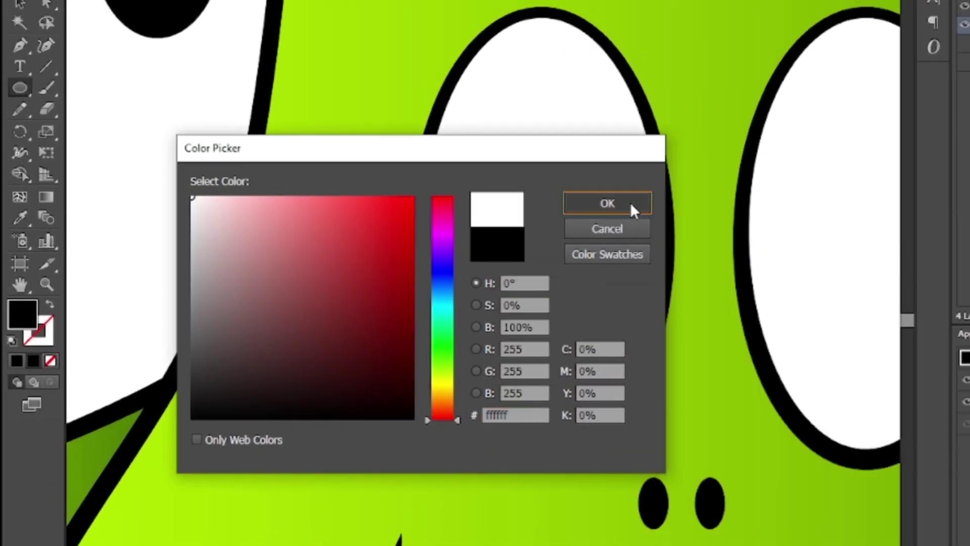
click(630, 205)
key(l)
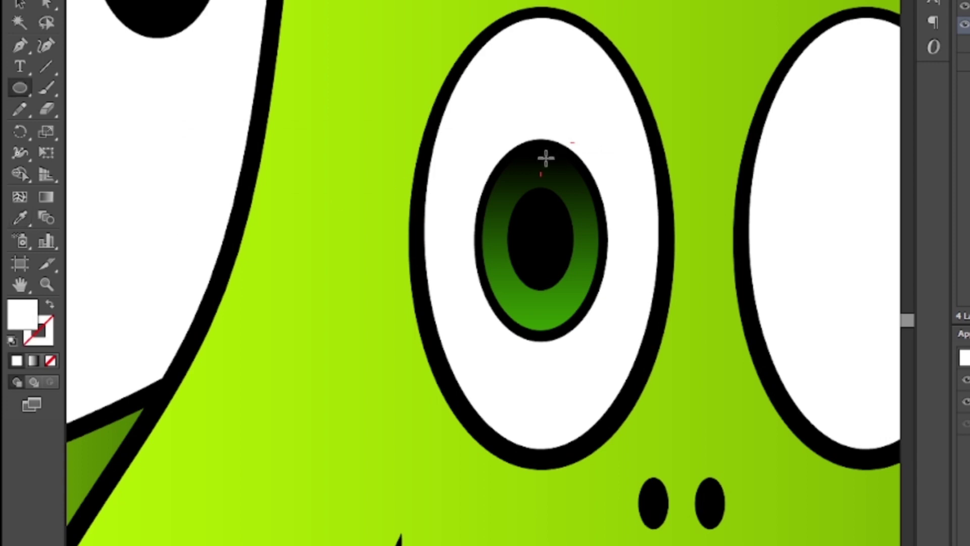
drag(541, 140, 604, 202)
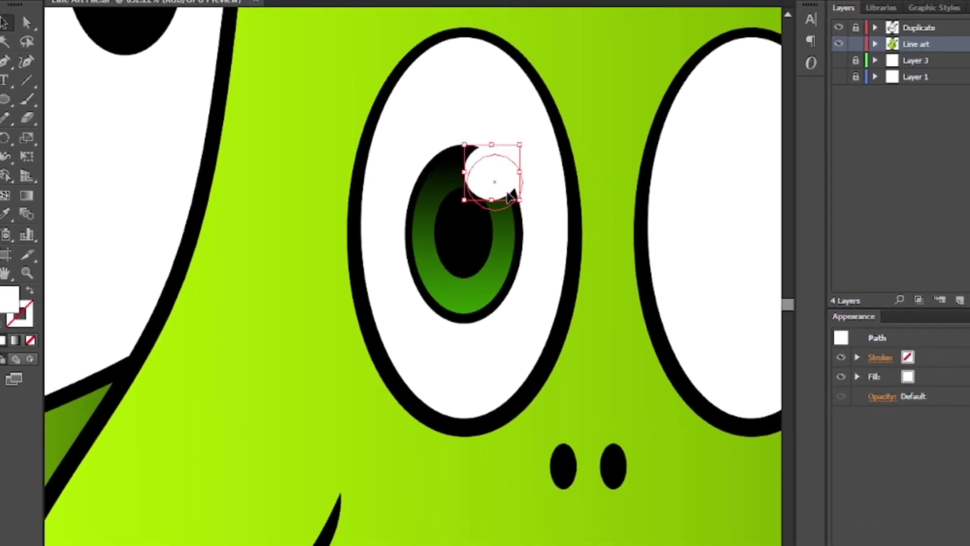
Shift the white highlight circle slightly down and right so it overlaps the iris and pupil, and deselect it.
drag(507, 191, 521, 208)
click(520, 210)
click(508, 195)
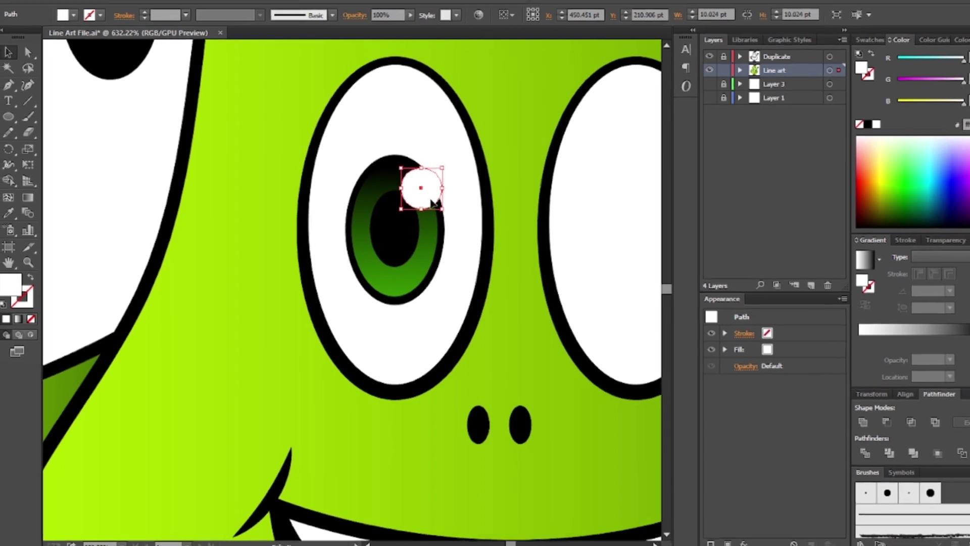
scroll(438, 206, down, 1)
key(a)
click(228, 205)
Draw a U-shaped curve about 15 pt wide under the pupil with the Pen tool, giving it a light green stroke and no fill.
scroll(482, 183, up, 3)
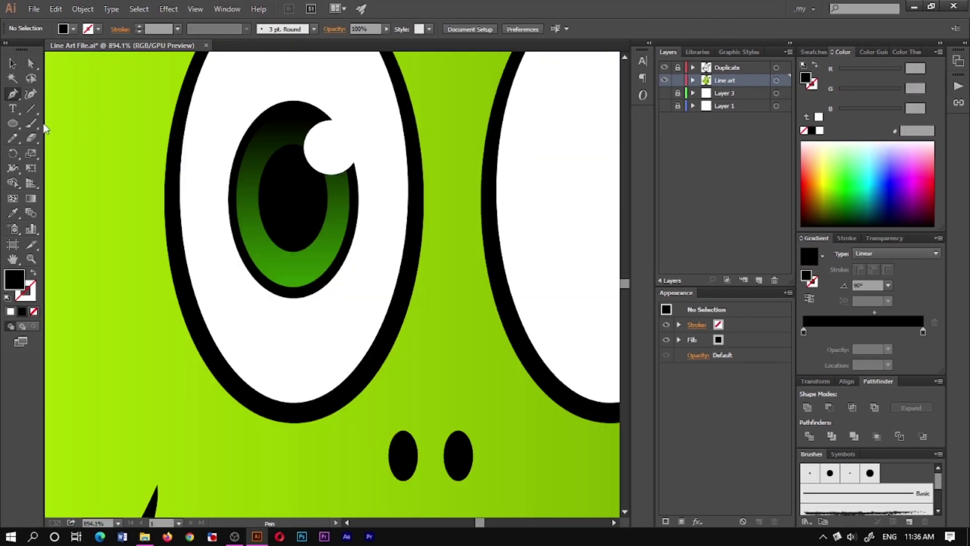
click(253, 237)
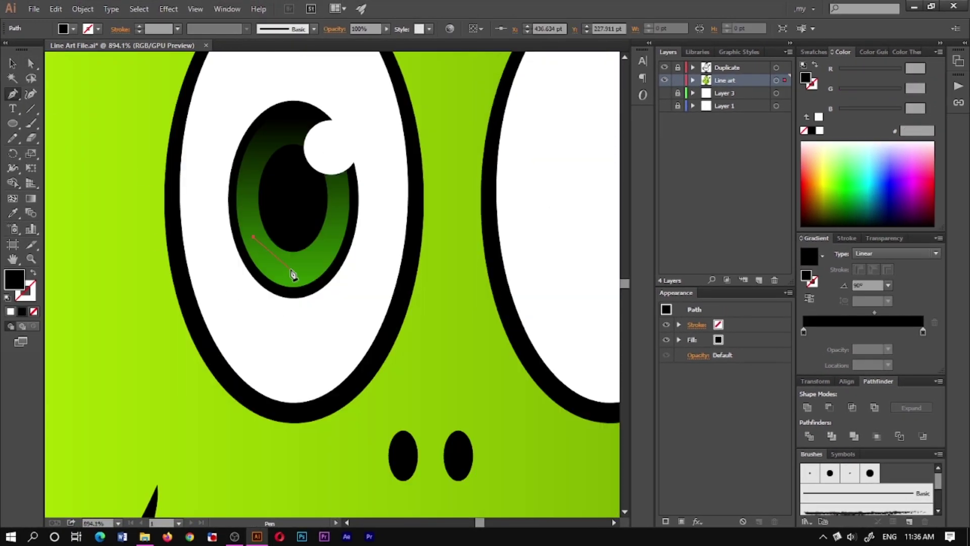
drag(318, 273, 318, 272)
click(333, 232)
key(a)
click(292, 268)
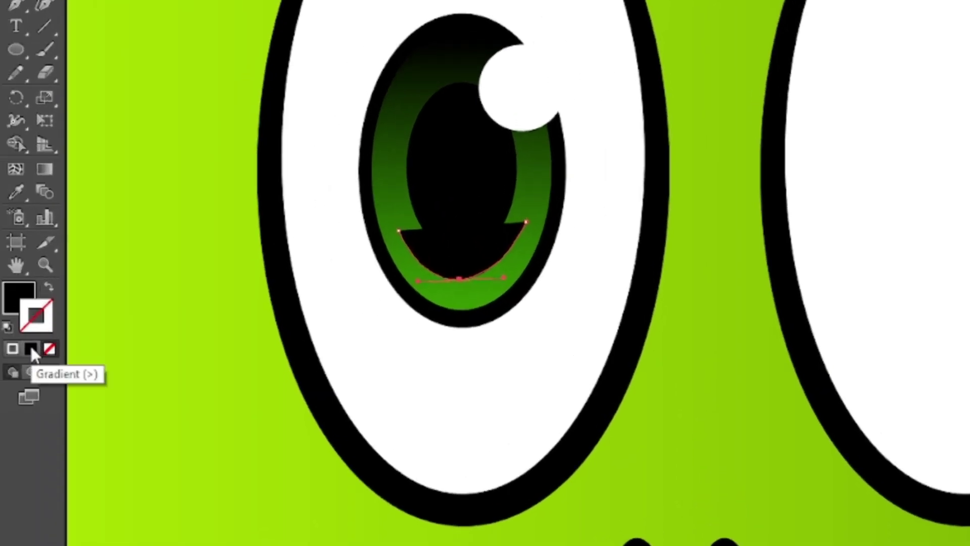
click(32, 346)
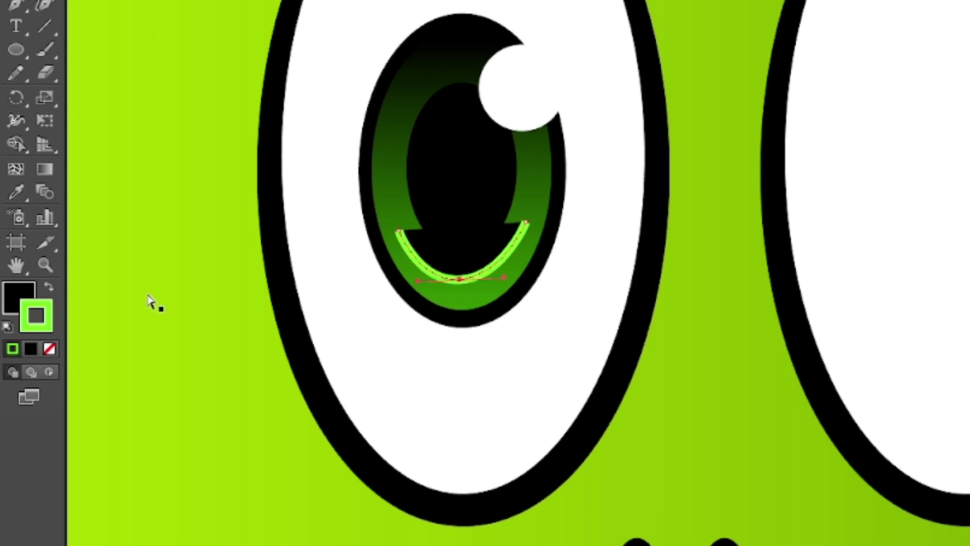
click(49, 349)
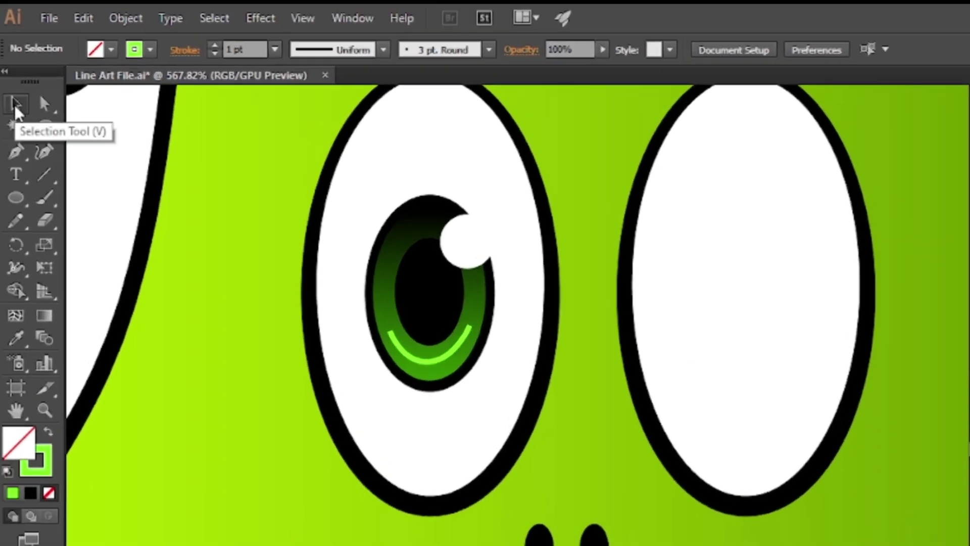
Apply a width profile tapered at both ends to the green curve, set its stroke weight to 3 pt and deselect it.
click(13, 64)
drag(365, 350, 523, 392)
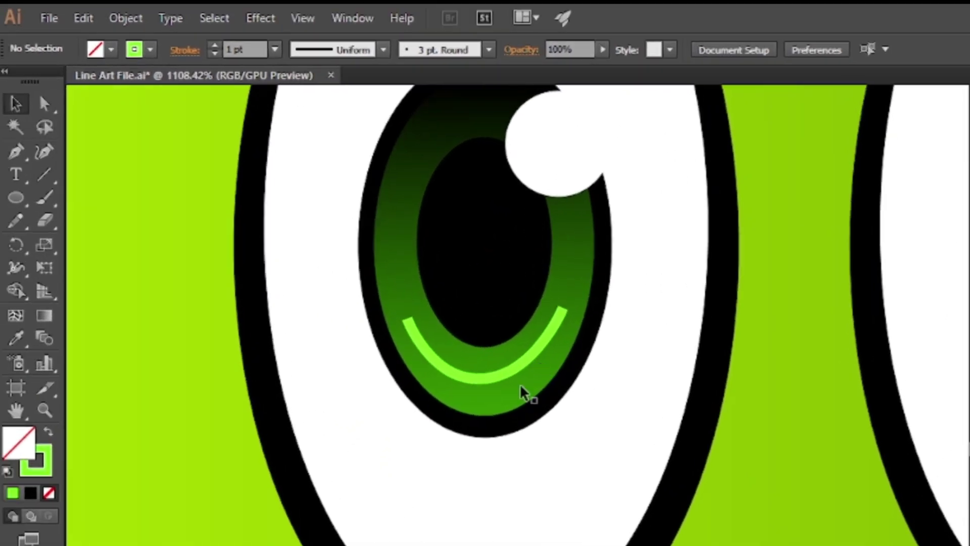
click(486, 381)
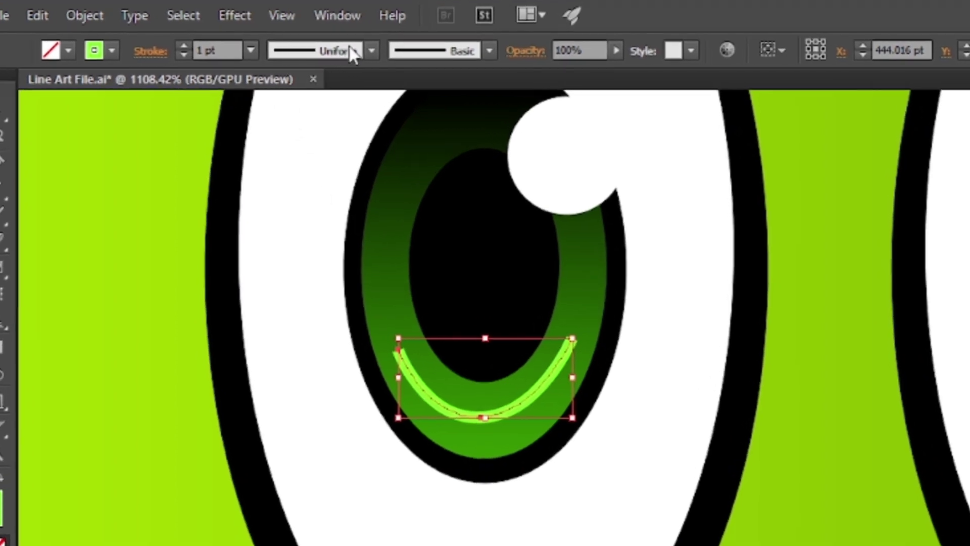
click(314, 53)
click(315, 113)
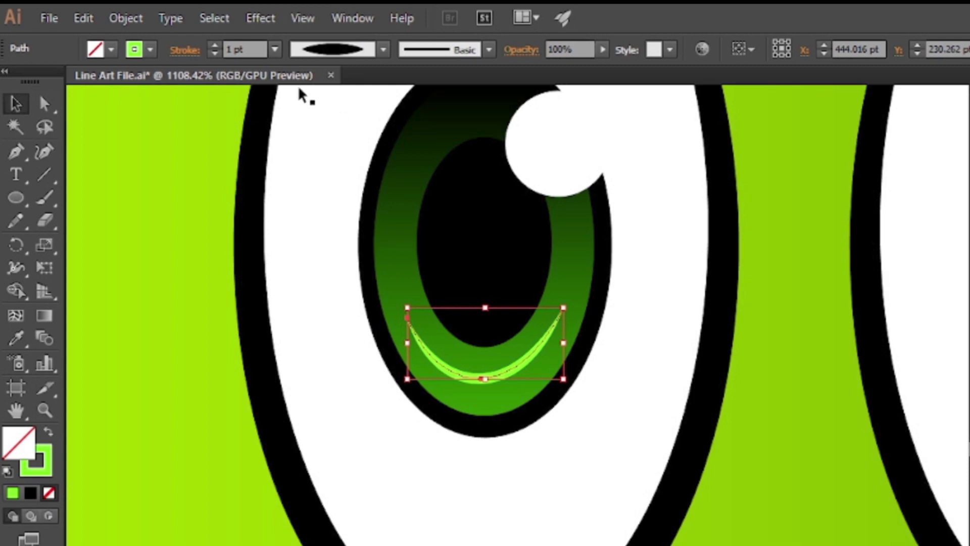
click(275, 49)
click(299, 155)
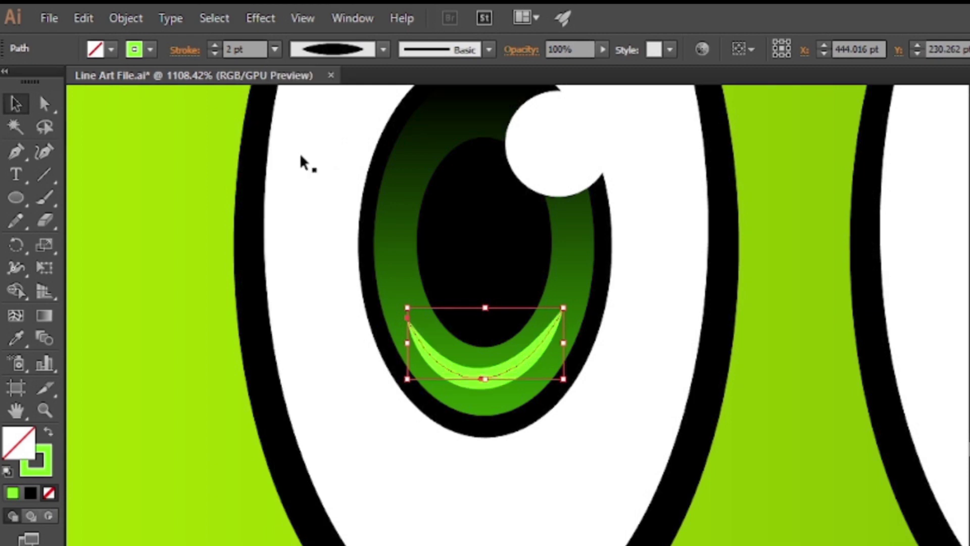
click(276, 50)
click(300, 176)
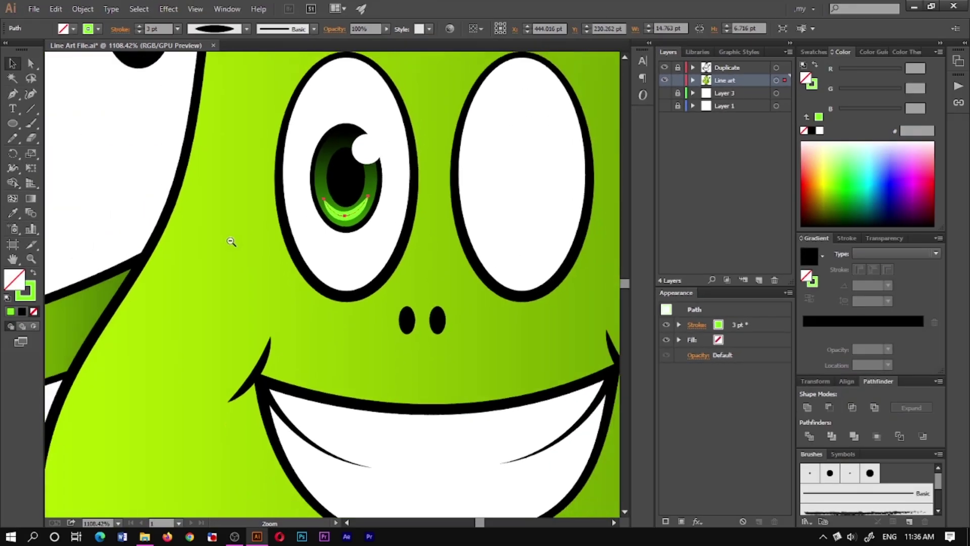
drag(231, 242, 218, 240)
key(ctrl+shift+a)
Select the left-hand eye's iris, outline, pupil, white highlight and green crescent, and place a copy centered in the right-hand eye.
key(a)
drag(351, 200, 259, 238)
scroll(349, 194, up, 6)
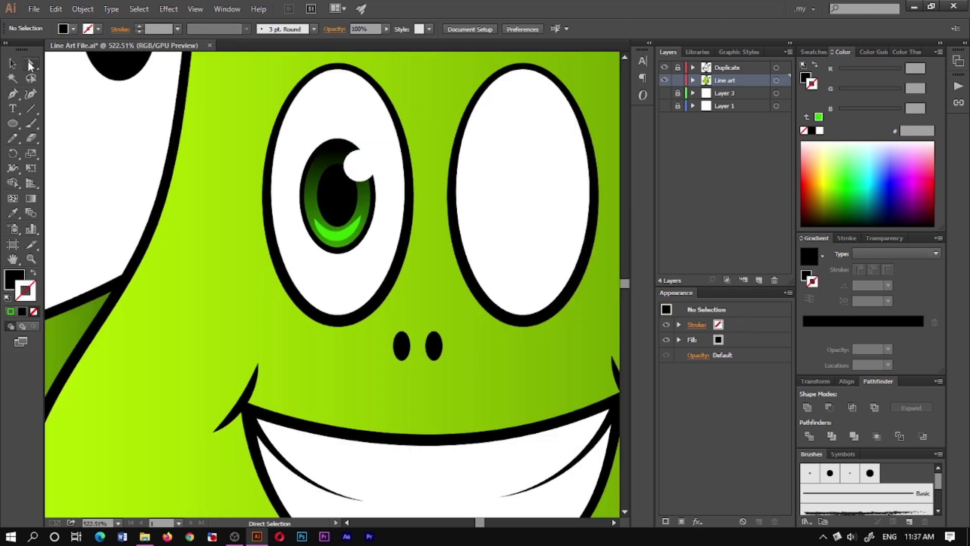
click(361, 165)
shift+click(335, 208)
shift+click(335, 241)
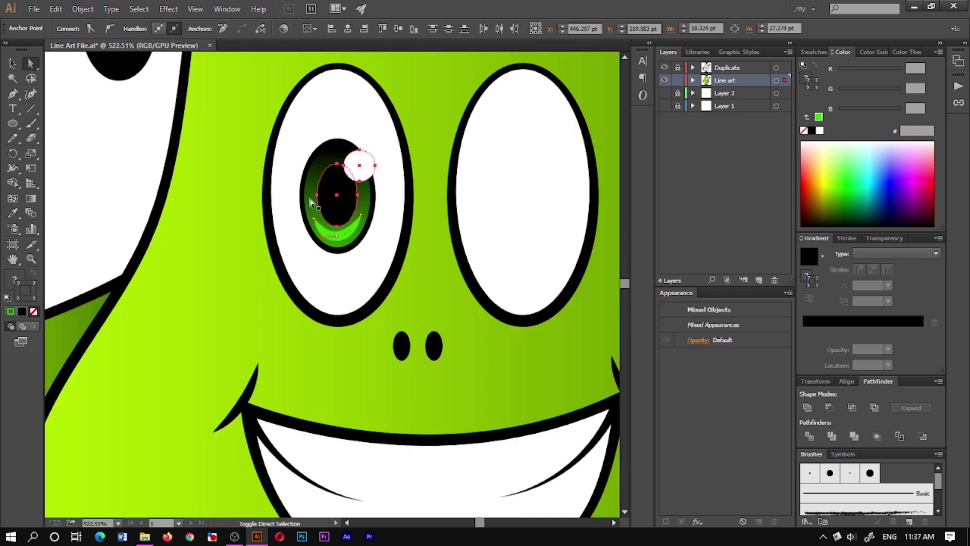
click(12, 64)
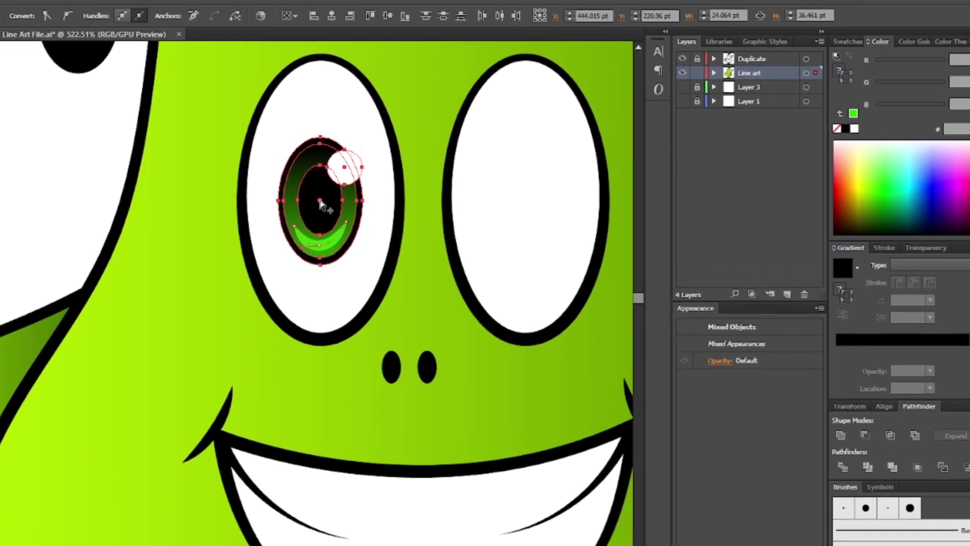
click(338, 205)
shift+click(329, 168)
shift+click(347, 217)
drag(347, 212, 524, 225)
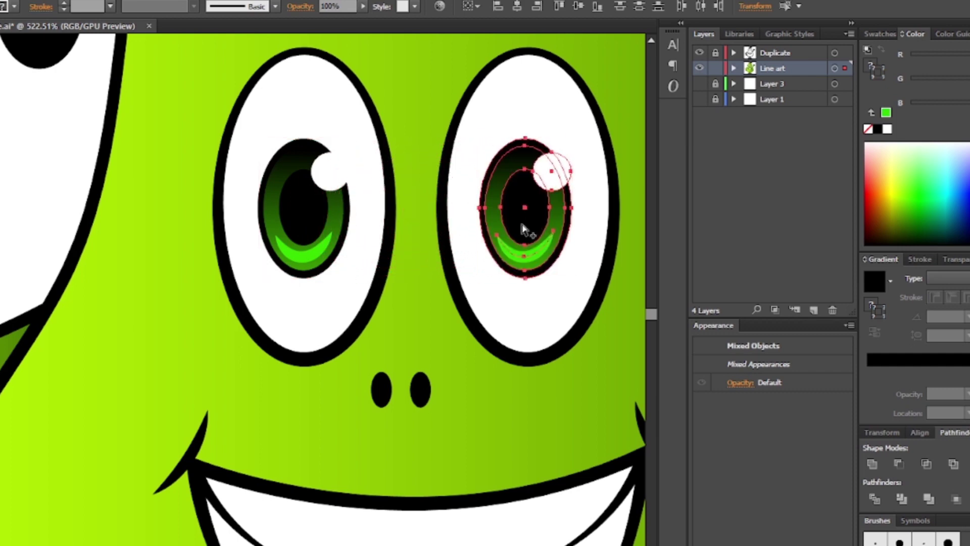
click(44, 166)
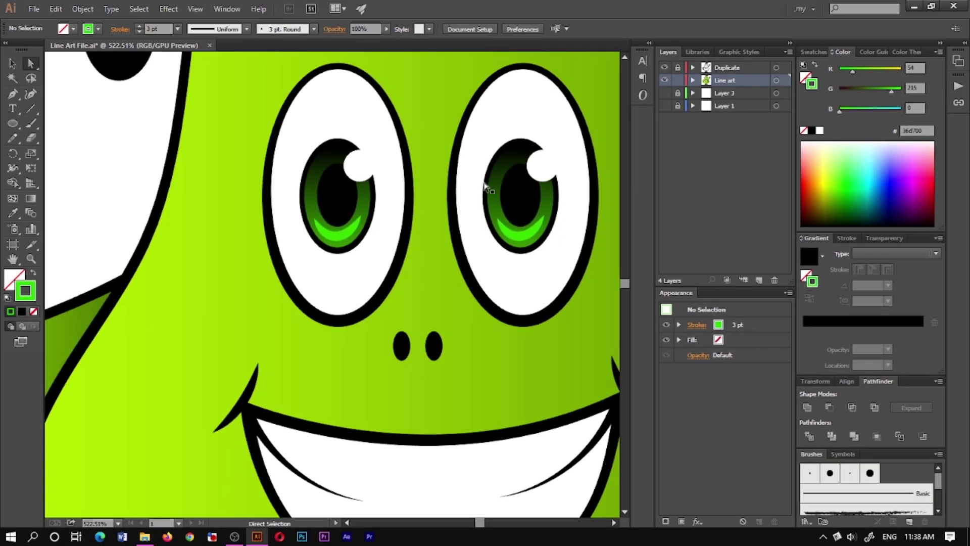
Start a Pen path with no fill and no stroke on the lower-left outline of the left-hand eye.
drag(535, 221, 509, 237)
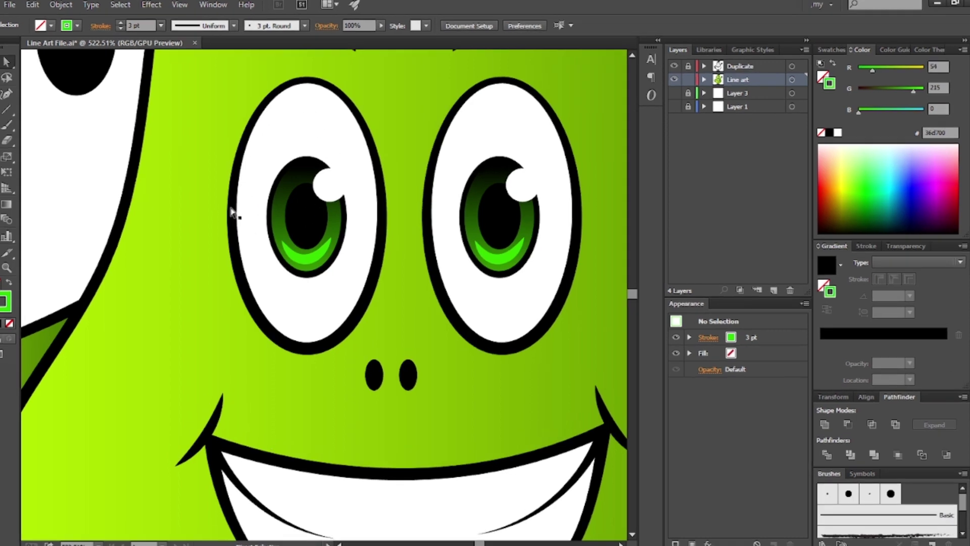
click(253, 259)
drag(281, 115, 318, 82)
key(ctrl+z)
click(870, 356)
click(899, 435)
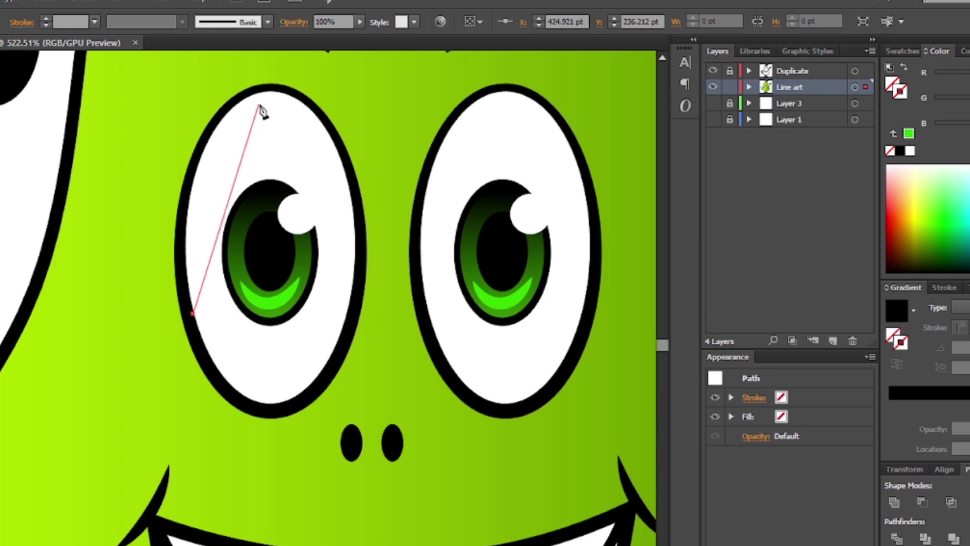
Continue the path as a curve inside the left-hand eye's upper rim and close it with straight segments around the outside.
drag(239, 119, 290, 82)
drag(355, 278, 357, 414)
click(387, 355)
click(393, 124)
click(349, 68)
click(248, 65)
click(172, 127)
click(153, 240)
click(161, 331)
click(193, 316)
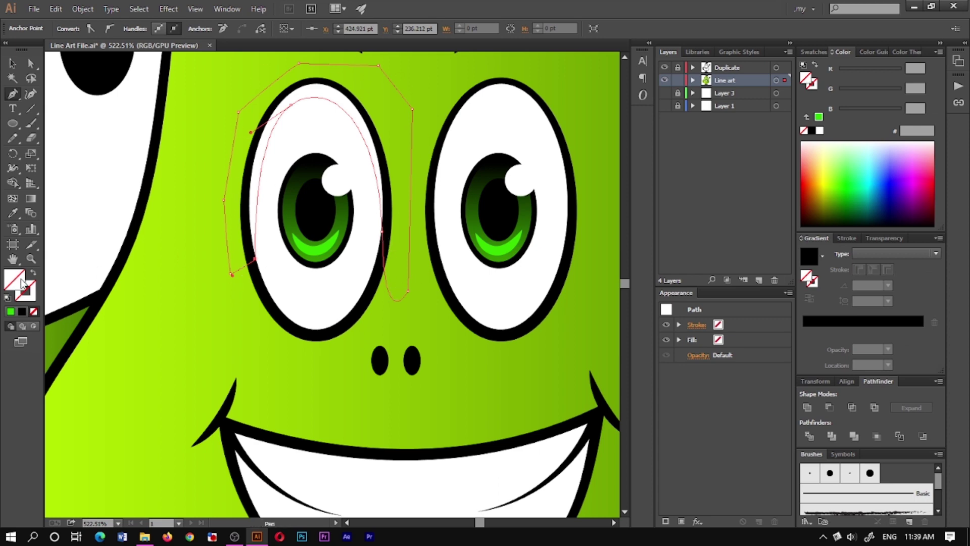
Fill the closed shape over the left-hand eye with black and set its opacity to 20%.
click(22, 311)
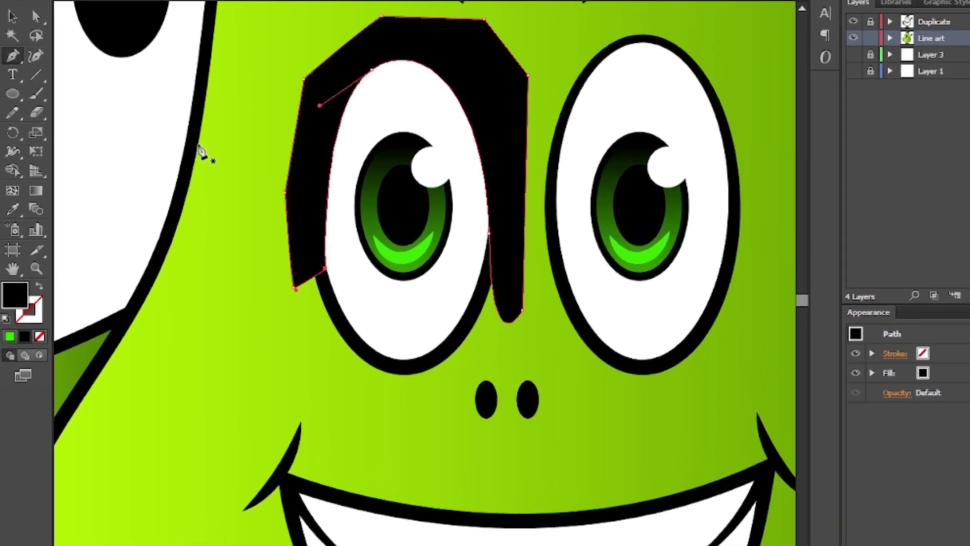
key(v)
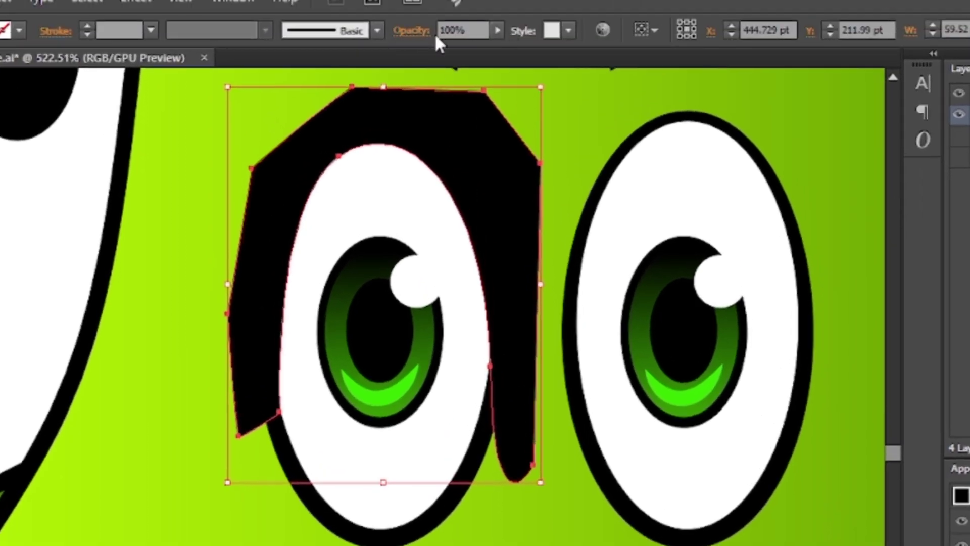
click(498, 31)
click(448, 49)
click(433, 49)
double_click(455, 32)
text(20)
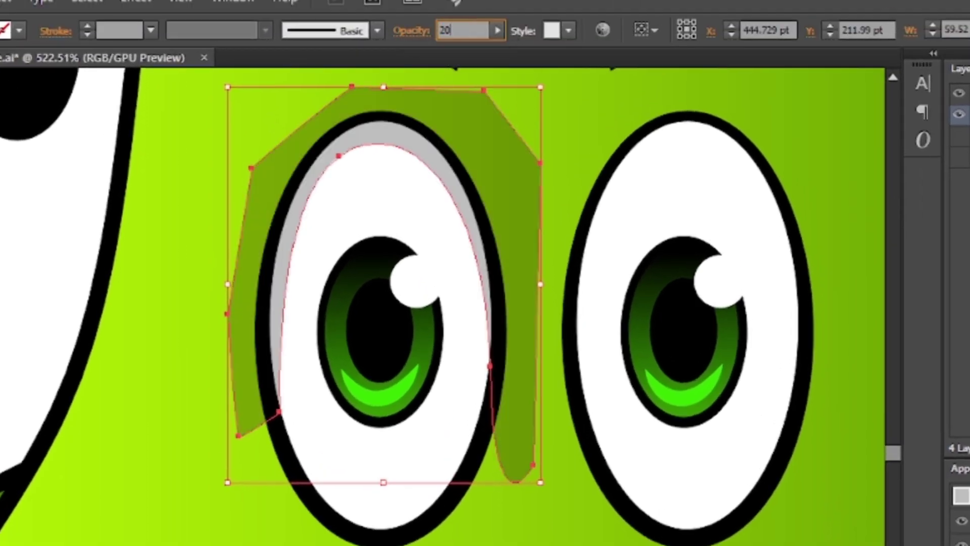
key(Return)
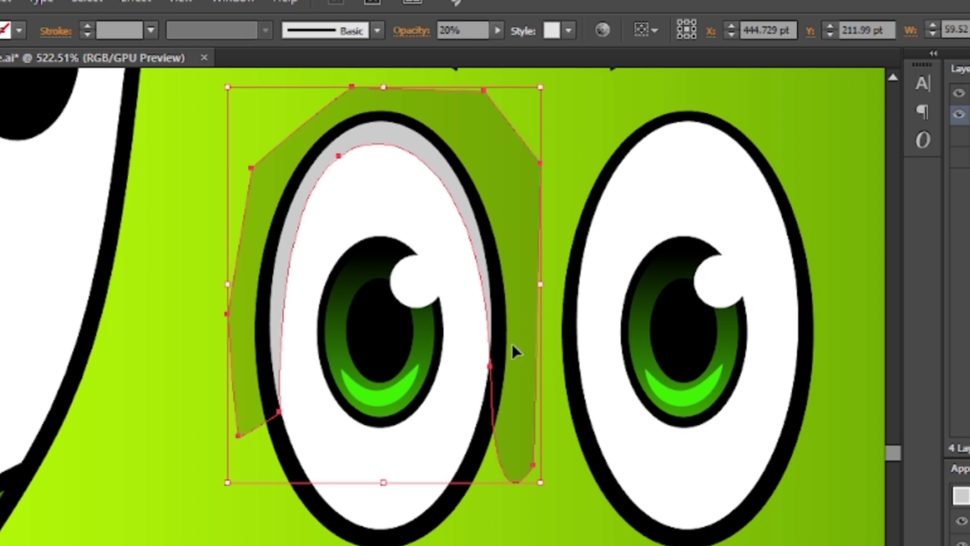
Select the left-hand eye's shadow shape with the eye white, and remove the shadow parts outside the white with Shape Builder.
key(a)
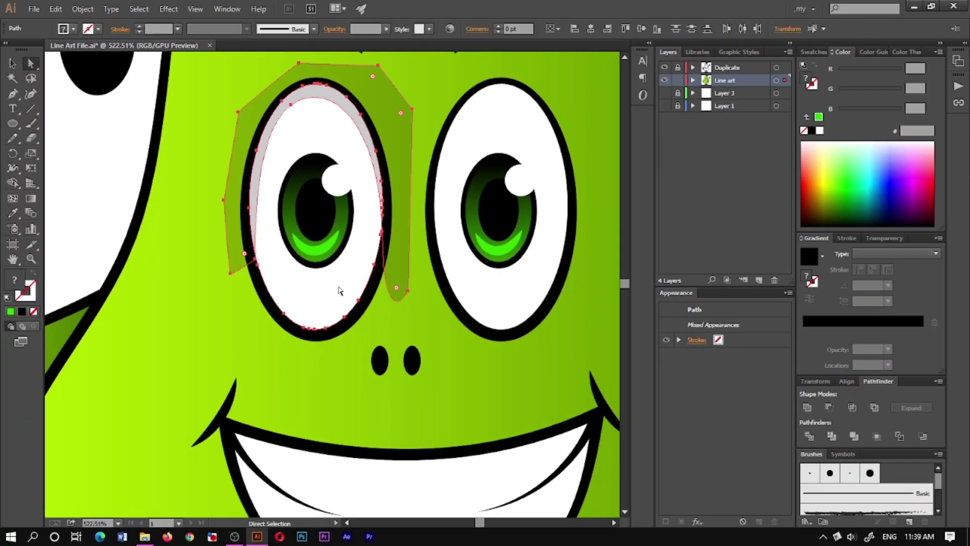
click(107, 204)
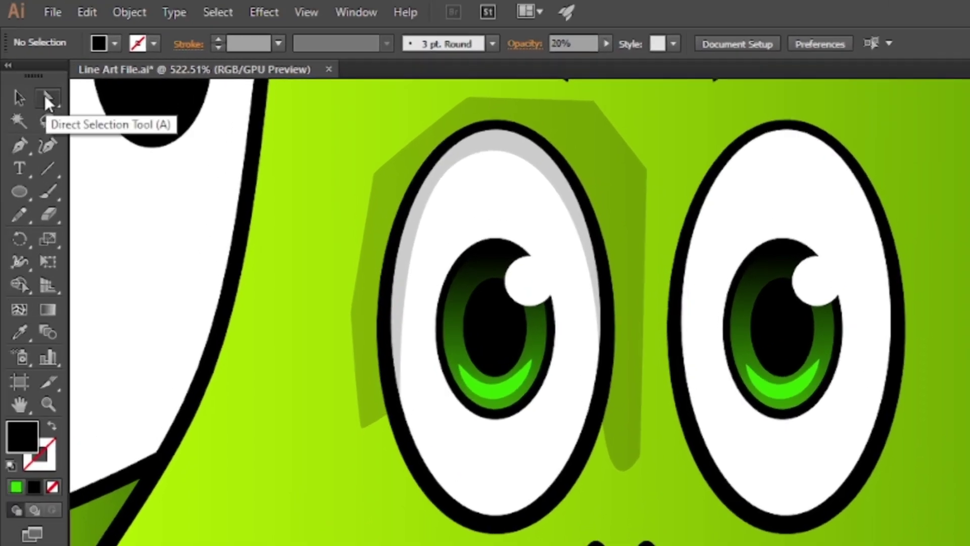
click(621, 219)
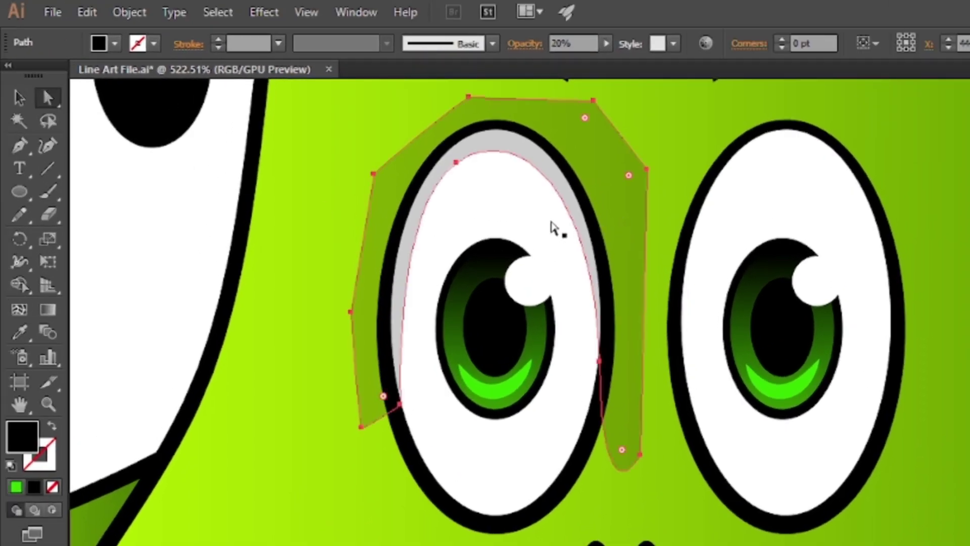
shift+click(552, 229)
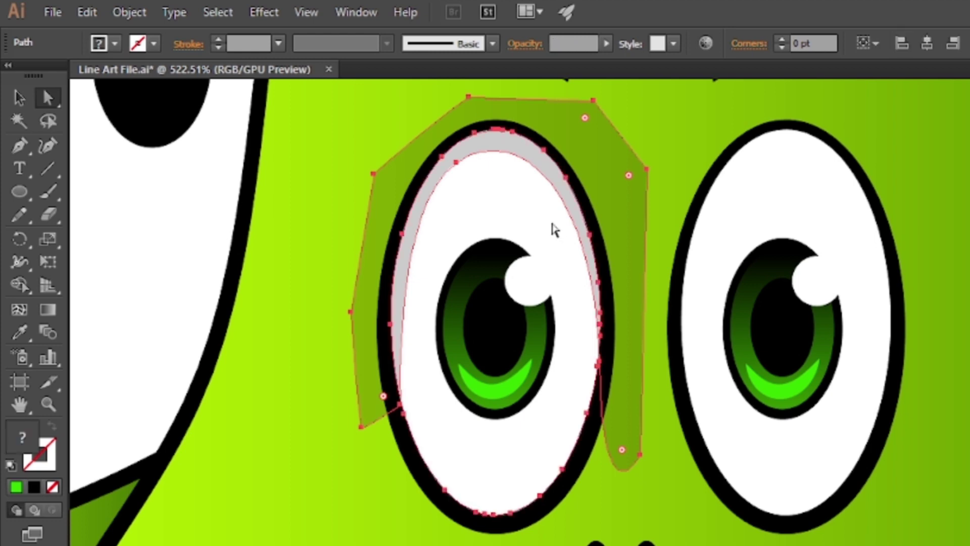
click(21, 284)
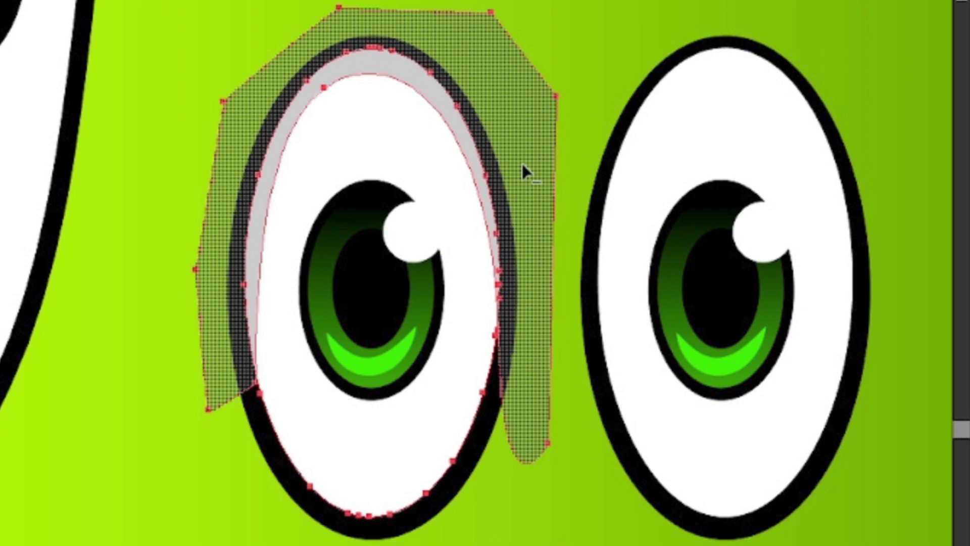
key(Delete)
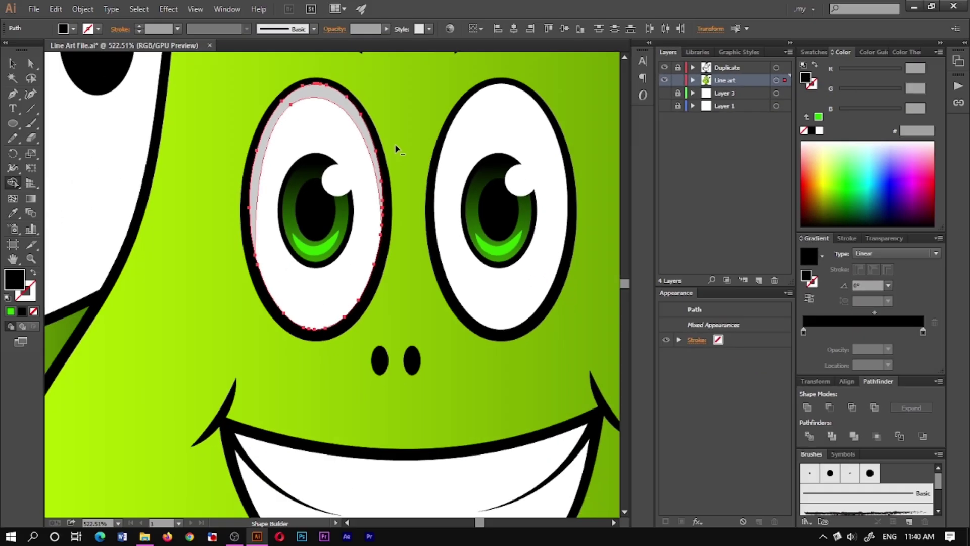
key(a)
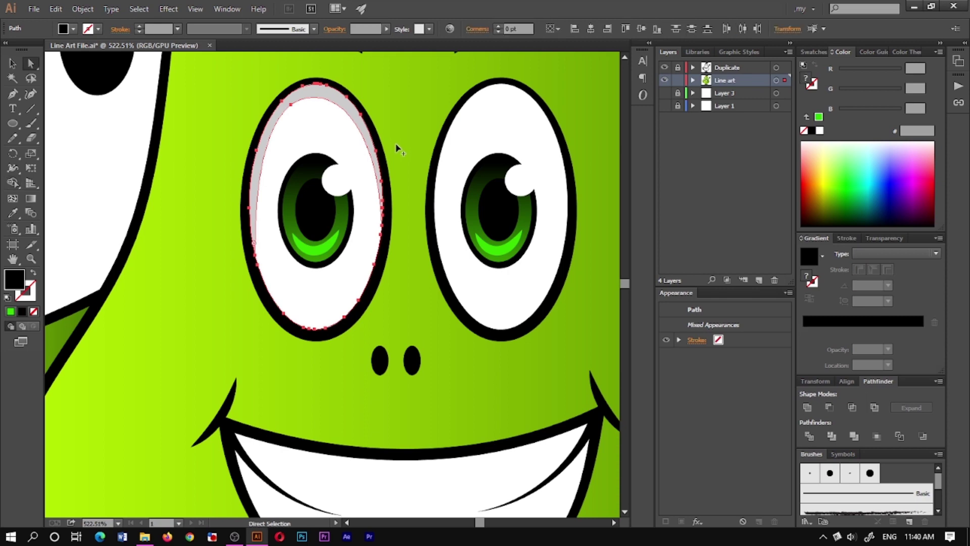
click(94, 172)
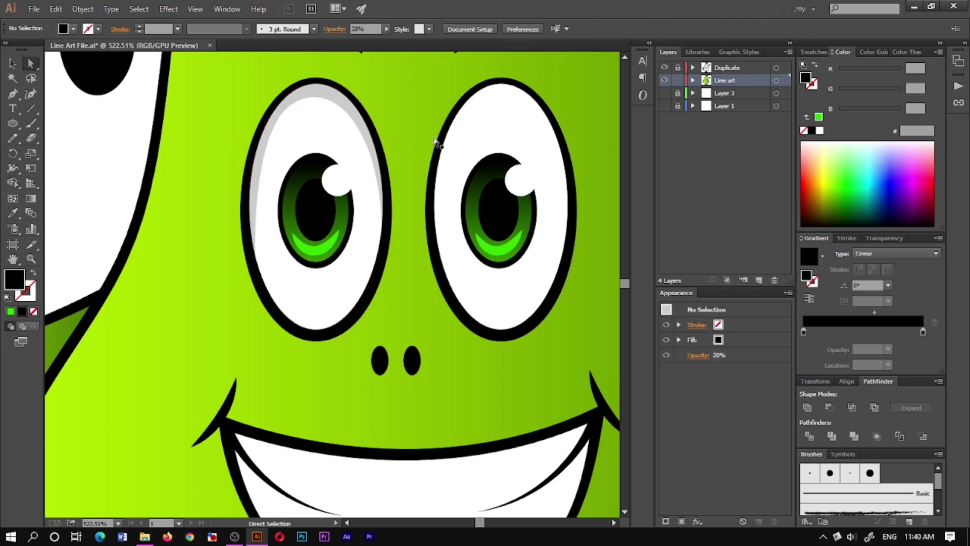
Select the trimmed shadow in the left-hand eye and place a copy at the same position in the right-hand eye.
drag(402, 159, 379, 169)
click(13, 67)
drag(298, 121, 456, 142)
key(a)
key(ctrl+shift+a)
drag(465, 218, 356, 235)
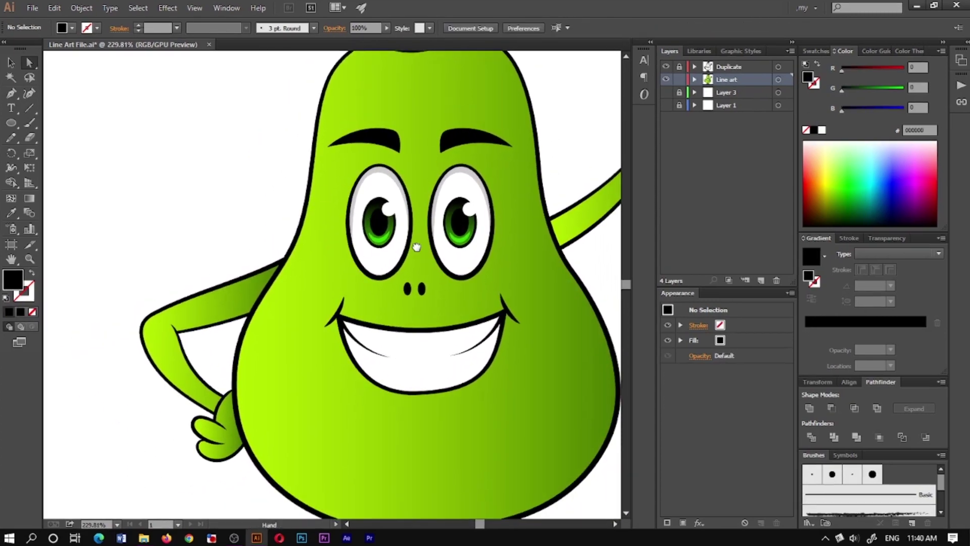
Select the face line work and create a separate fill shape from the area inside the mouth outline with Shape Builder.
drag(415, 247, 243, 165)
drag(596, 198, 256, 389)
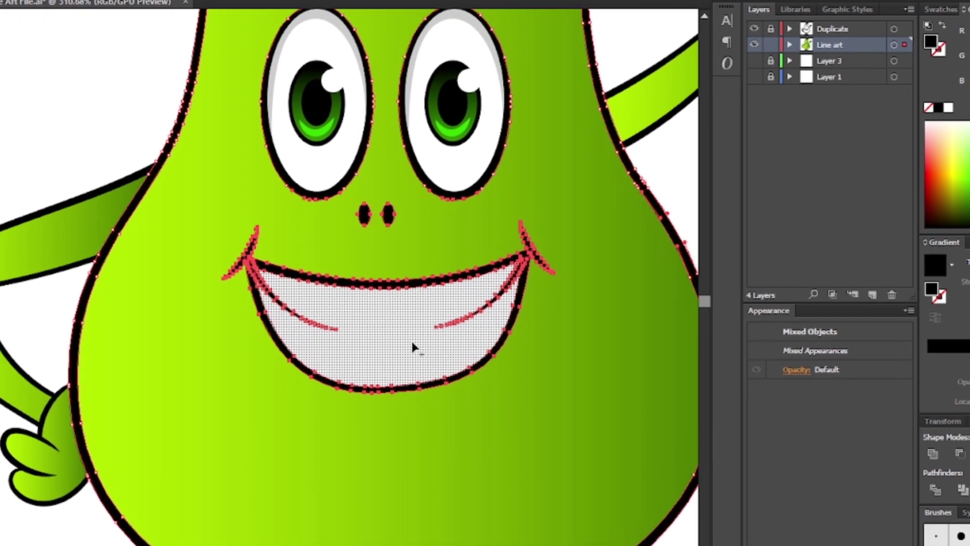
click(413, 348)
key(v)
click(674, 190)
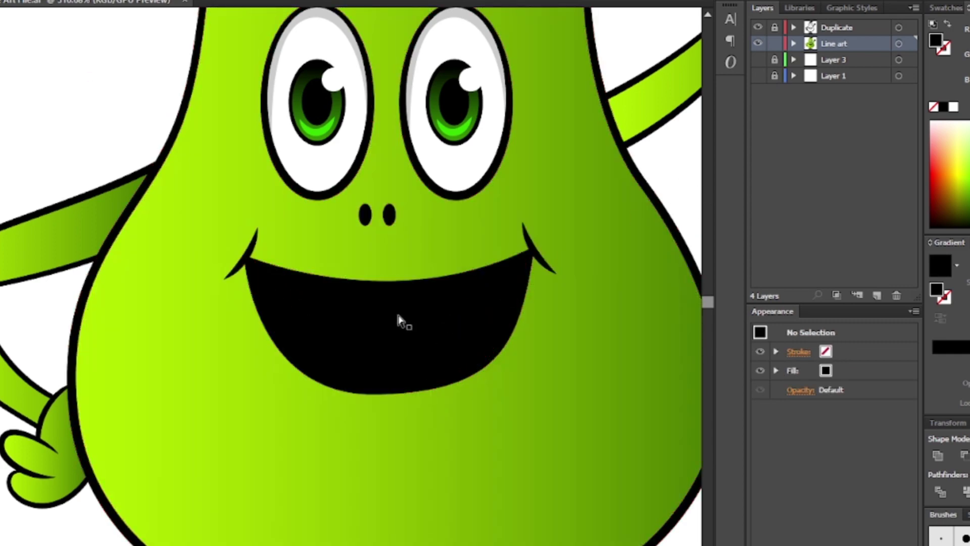
Fill the mouth shape with the white sampled from the right-hand eye.
click(399, 324)
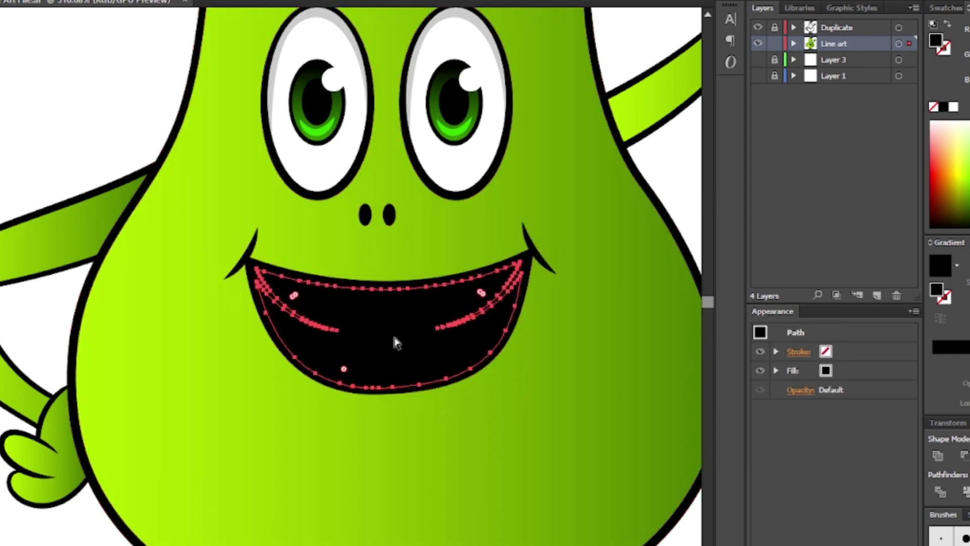
key(i)
click(441, 172)
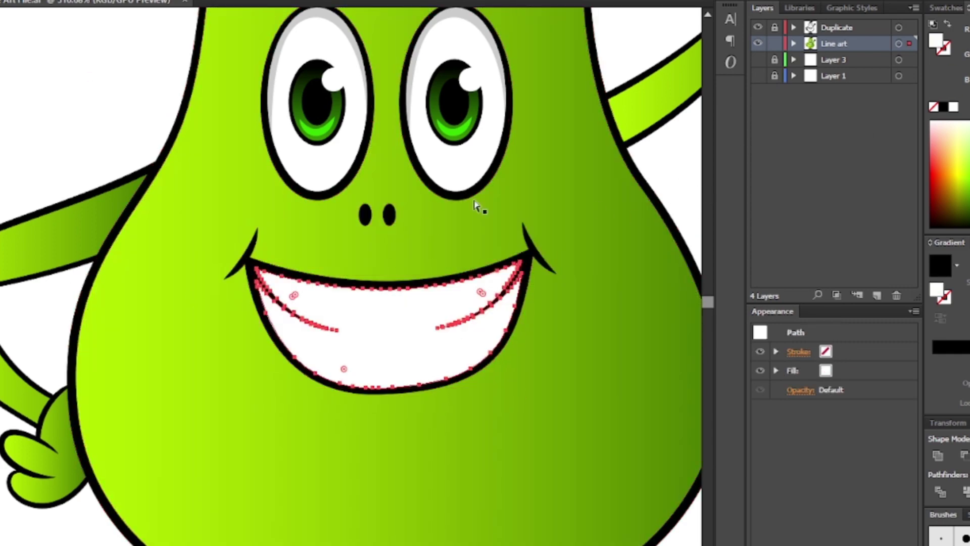
key(ctrl+shift+a)
Draw a closed freehand Pencil shape around the mouth's right-hand end, curving inside the teeth above and below the crease.
scroll(435, 320, up, 2)
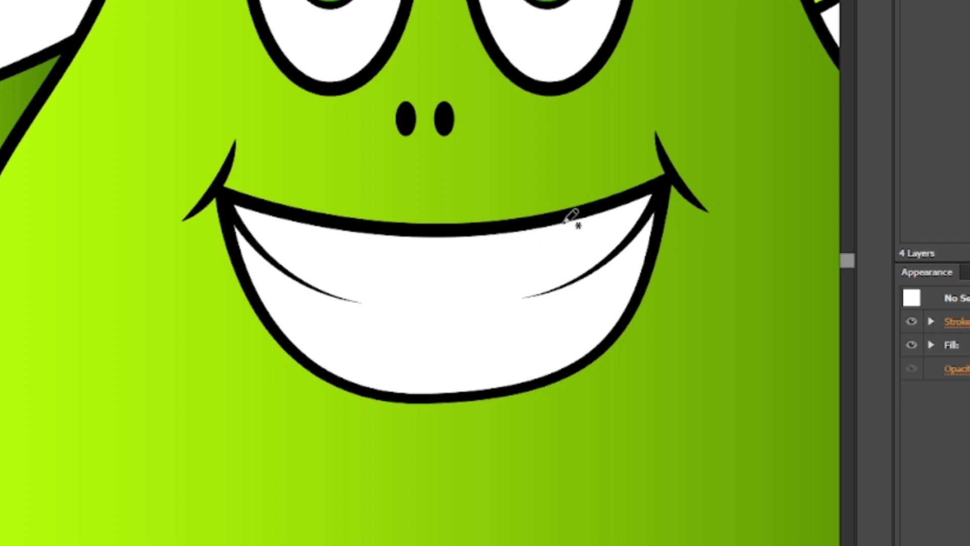
scroll(604, 244, up, 1)
scroll(607, 246, down, 1)
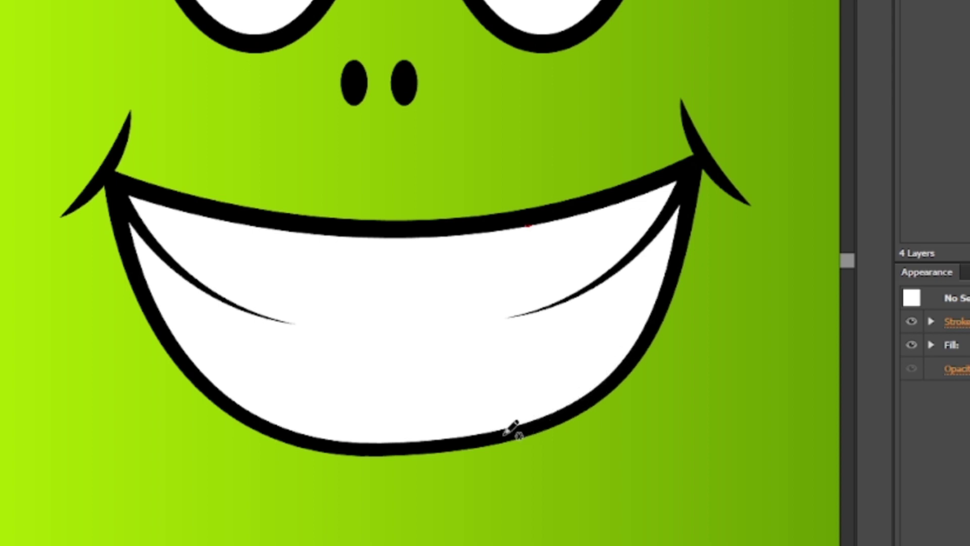
mouse_move(756, 212)
mouse_down()
mouse_move(725, 153)
mouse_move(666, 129)
mouse_move(524, 155)
mouse_move(475, 189)
mouse_up()
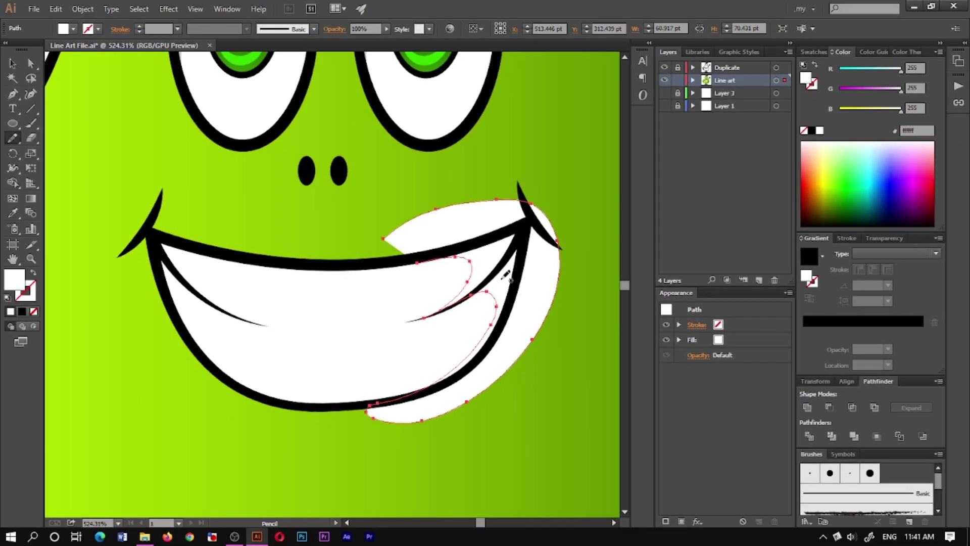
key(v)
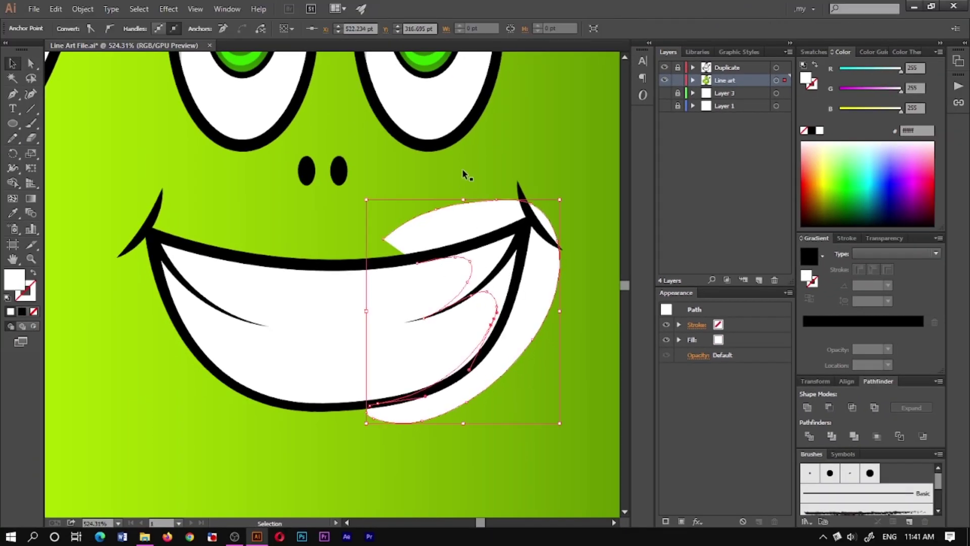
click(868, 226)
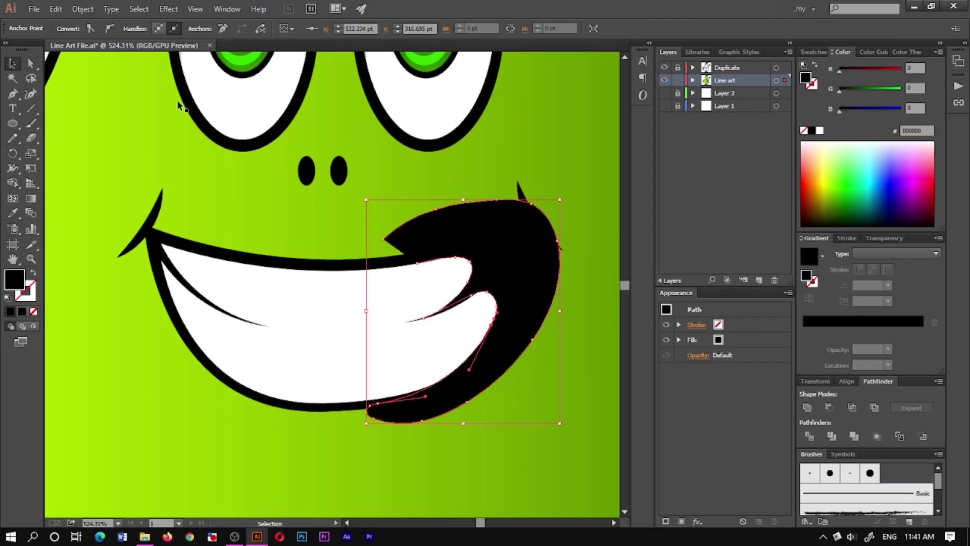
key(ctrl+z)
Apply the right-hand eye shadow's black fill and 20% opacity to the freehand mouth shape with the Eyedropper.
drag(408, 113, 428, 269)
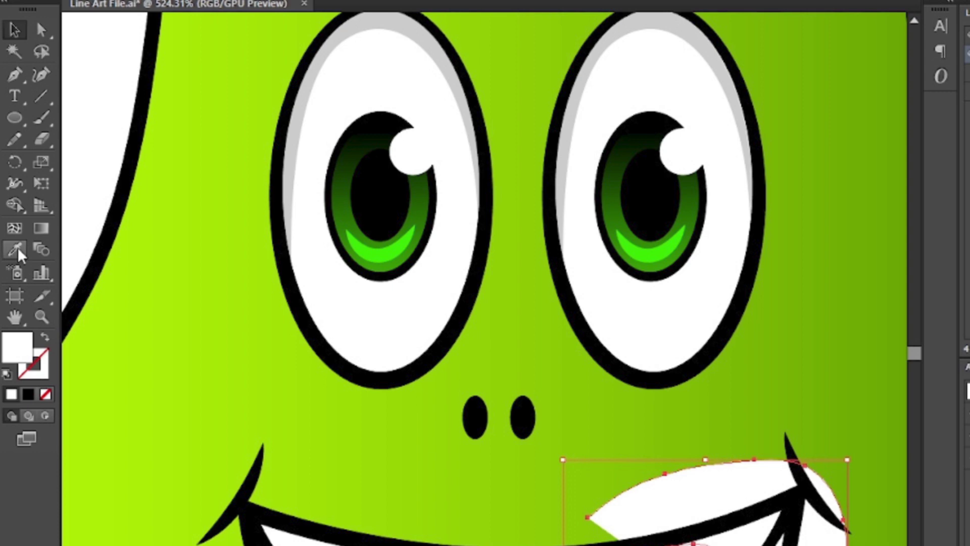
click(16, 249)
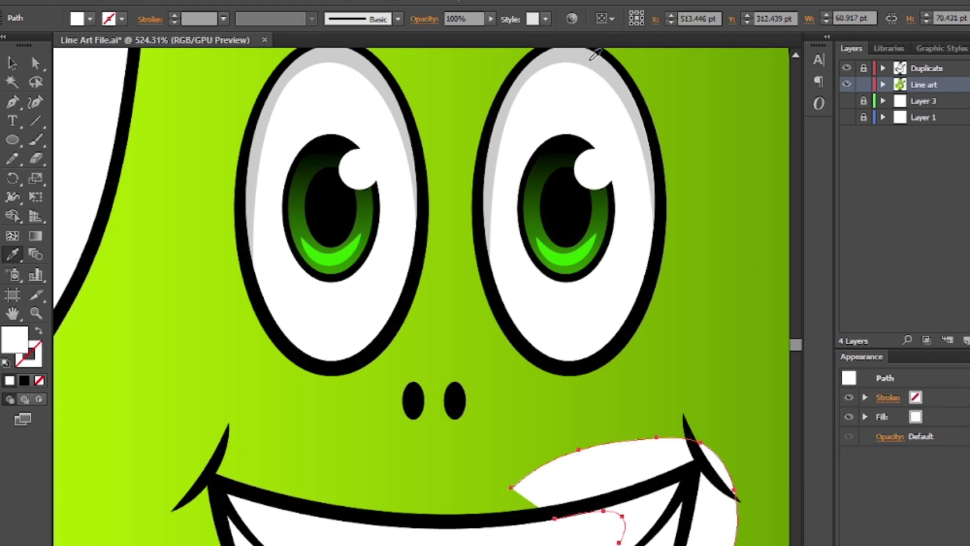
click(593, 60)
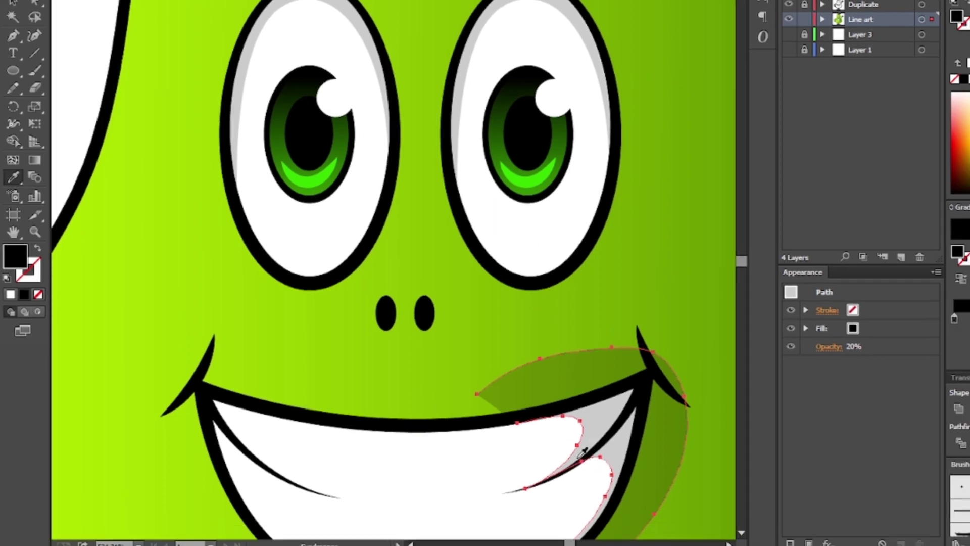
Select the mouth shadow with the white mouth fill, and trim away the shadow outside the mouth with Shape Builder.
drag(583, 439, 558, 297)
key(v)
shift+click(572, 341)
drag(572, 340, 590, 347)
key(ctrl+shift+a)
click(34, 3)
click(590, 309)
shift+click(556, 354)
key(shift+m)
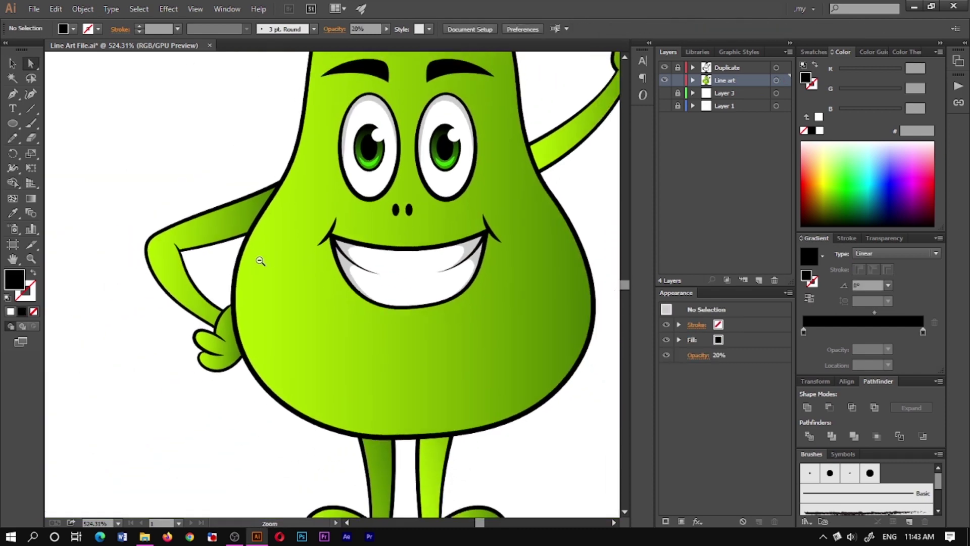
Make a copy of the Duplicate layer, place it below Layer 1 and keep it hidden.
click(299, 241)
drag(298, 241, 260, 240)
drag(391, 151, 338, 301)
drag(374, 126, 484, 121)
drag(417, 143, 500, 141)
drag(727, 67, 725, 127)
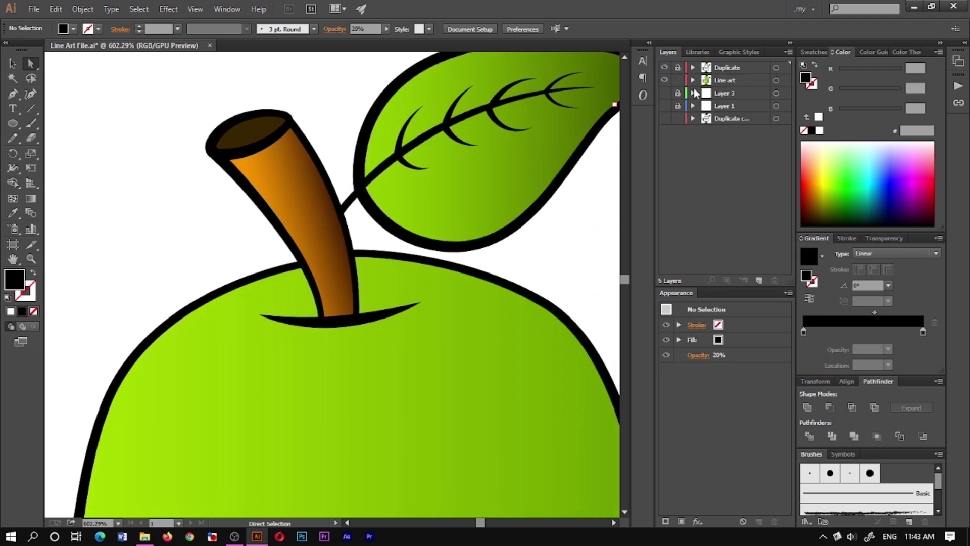
drag(335, 225, 337, 212)
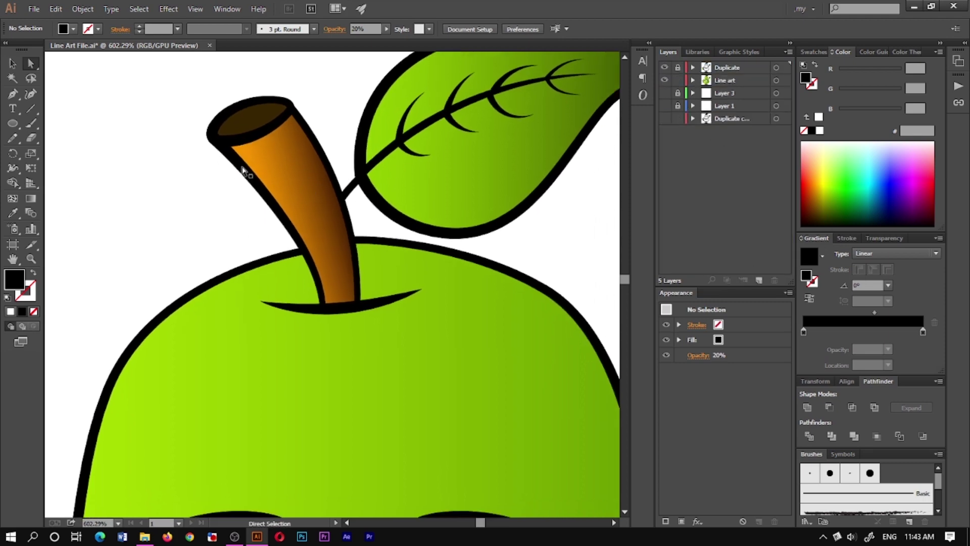
Select all artwork on the Duplicate layer, expand its appearance, and expand its fill and stroke.
click(777, 68)
click(82, 8)
click(117, 151)
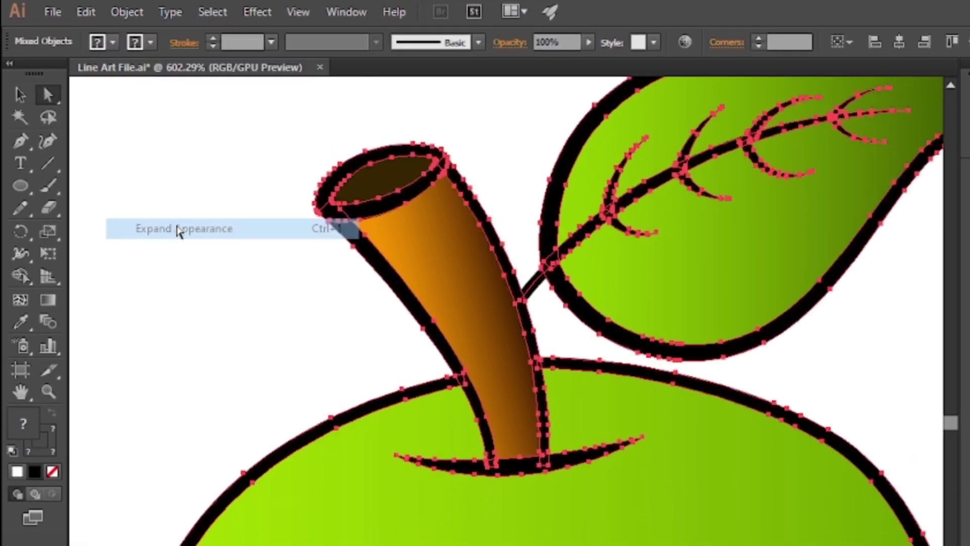
click(127, 11)
click(177, 206)
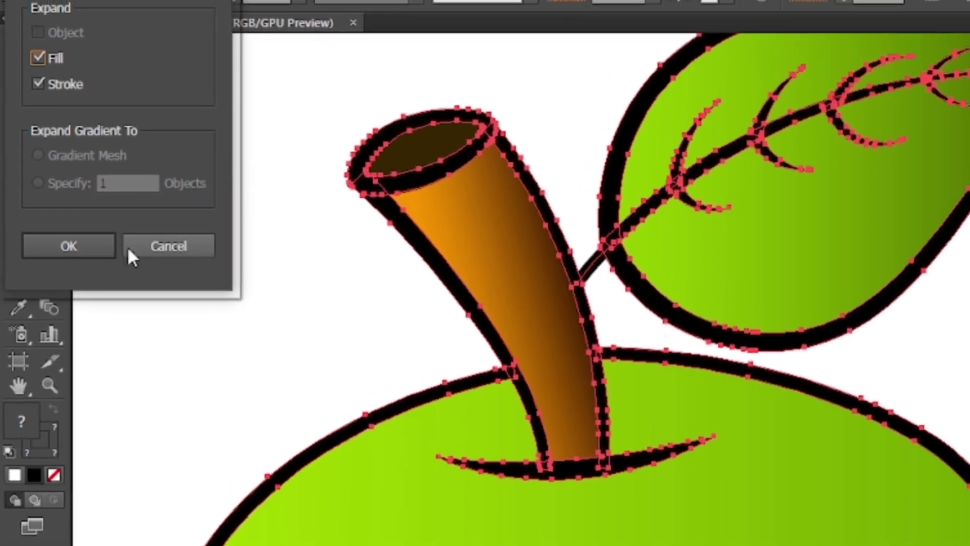
click(75, 249)
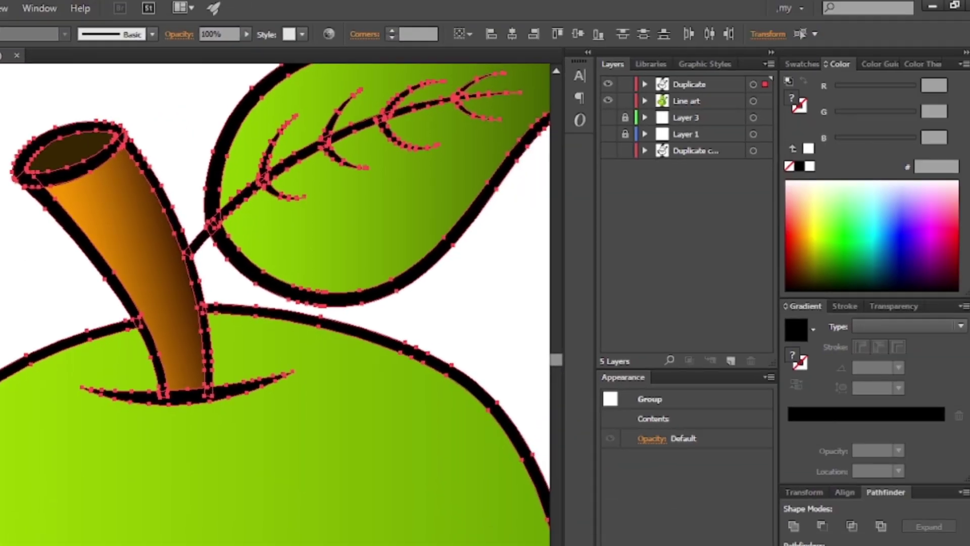
Recolor the expanded outlines with the very dark green 012000.
click(838, 279)
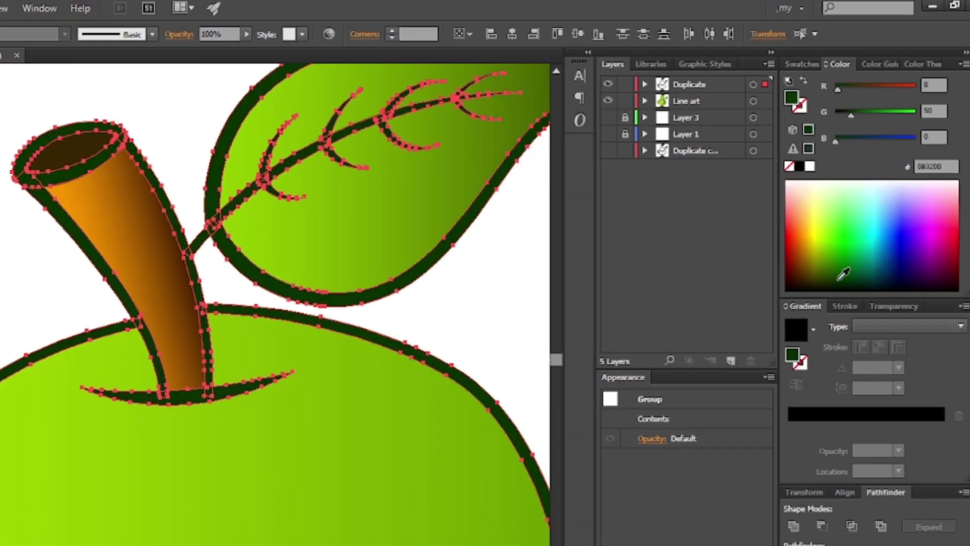
click(842, 281)
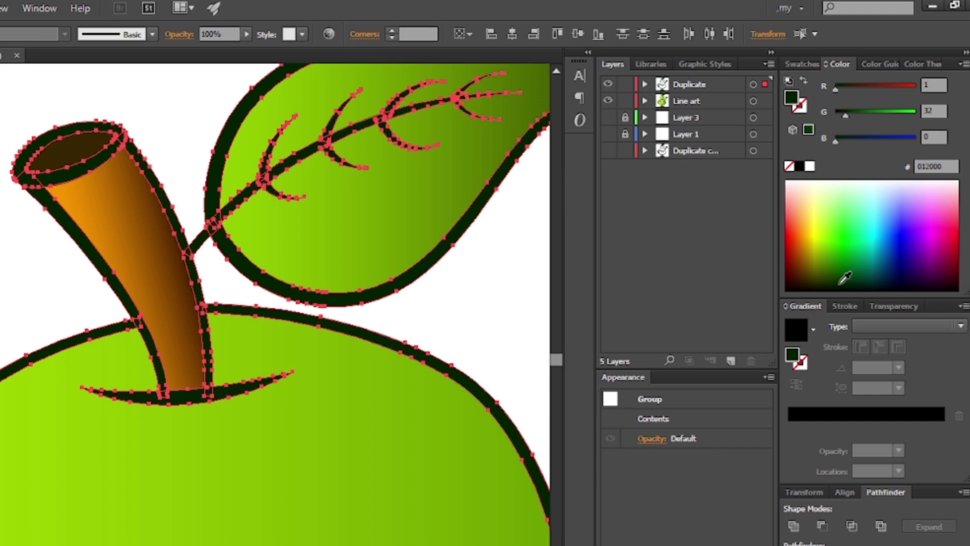
click(24, 294)
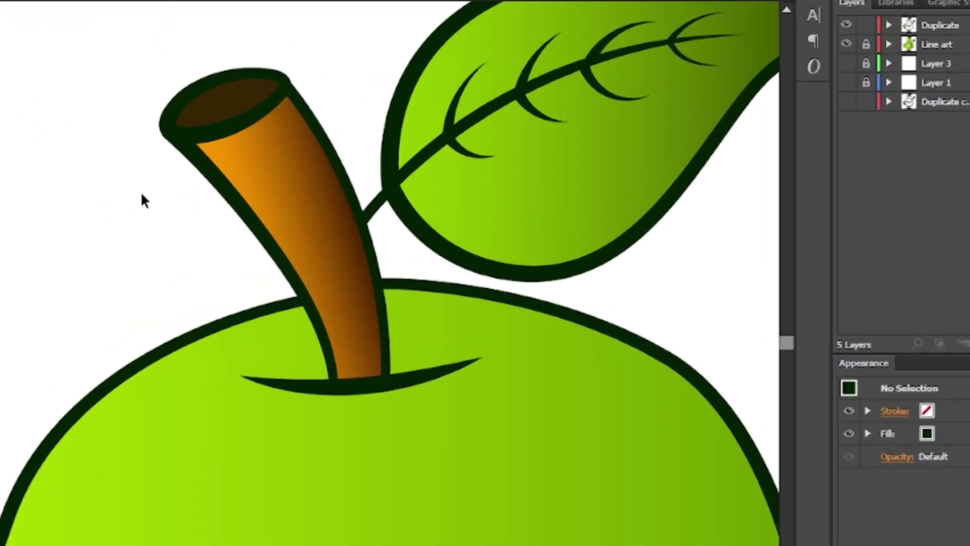
Select the stem's outline and recolor it with the dark brown 3d2100.
drag(169, 195, 303, 80)
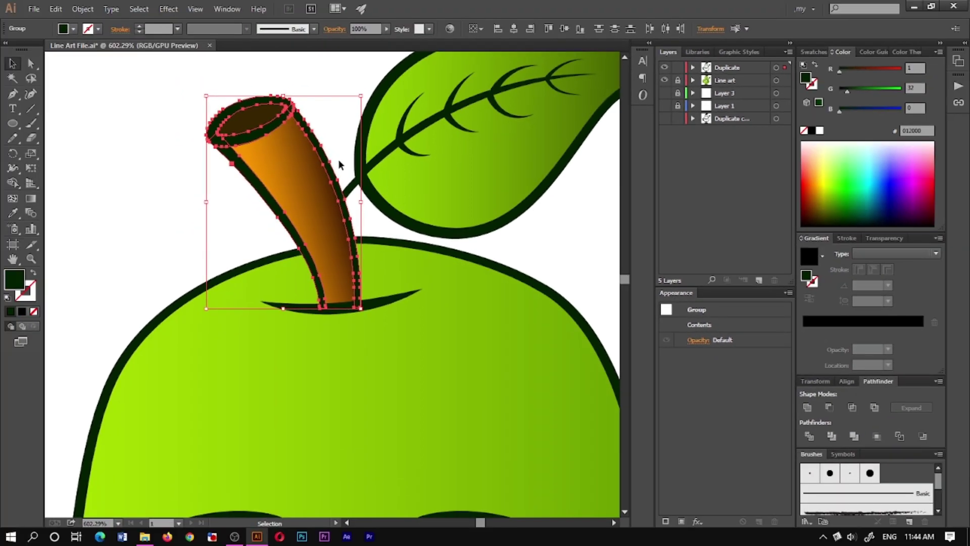
click(818, 211)
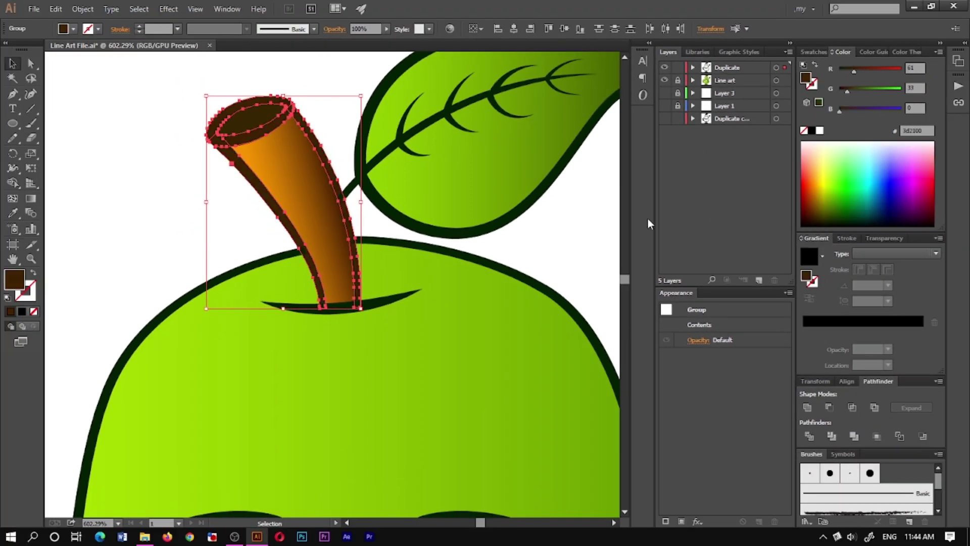
key(a)
click(580, 235)
Lock every layer except Line art and make Line art the active layer.
key(z)
drag(430, 194, 566, 188)
alt+click(677, 81)
click(724, 82)
Match the inner fill of the stem's cut top to the stem outline's dark brown 3d2100 with the Eyedropper.
drag(286, 288, 309, 284)
click(285, 284)
shift+click(331, 281)
shift+click(362, 263)
click(13, 213)
click(175, 196)
drag(527, 300, 402, 315)
click(388, 299)
shift+click(429, 295)
shift+click(468, 298)
click(162, 283)
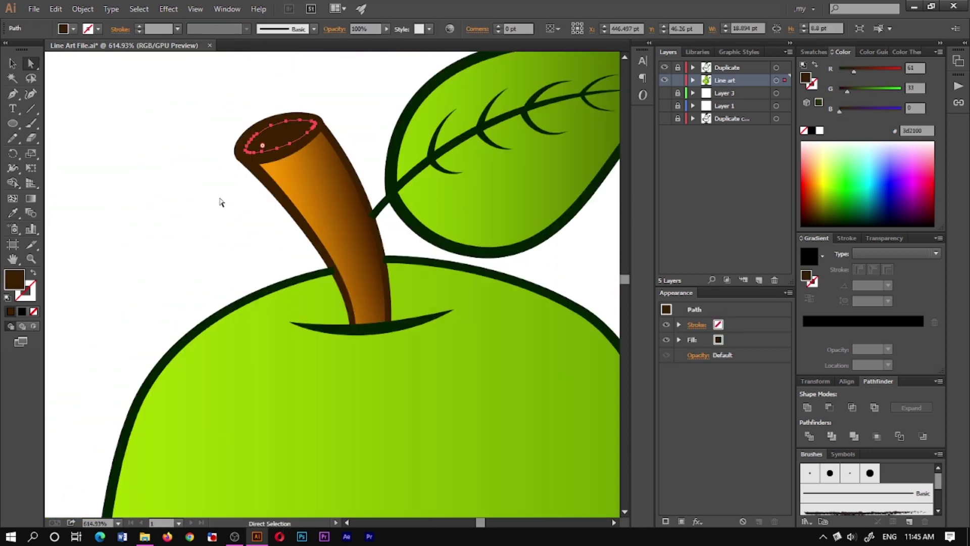
click(254, 215)
Copy the yellow circle to the open area beside the leaf and fill the copy with near-black 030200.
key(n)
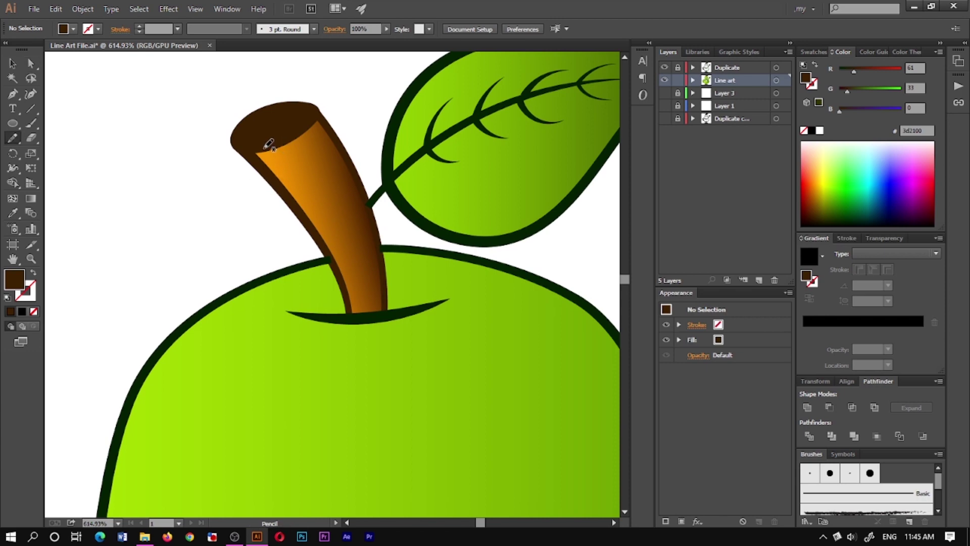
scroll(379, 216, down, 2)
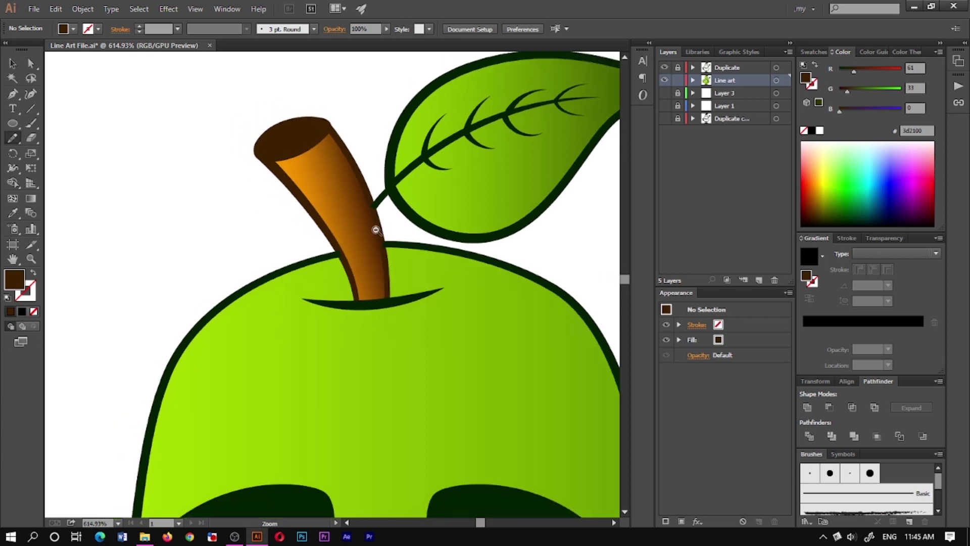
key(a)
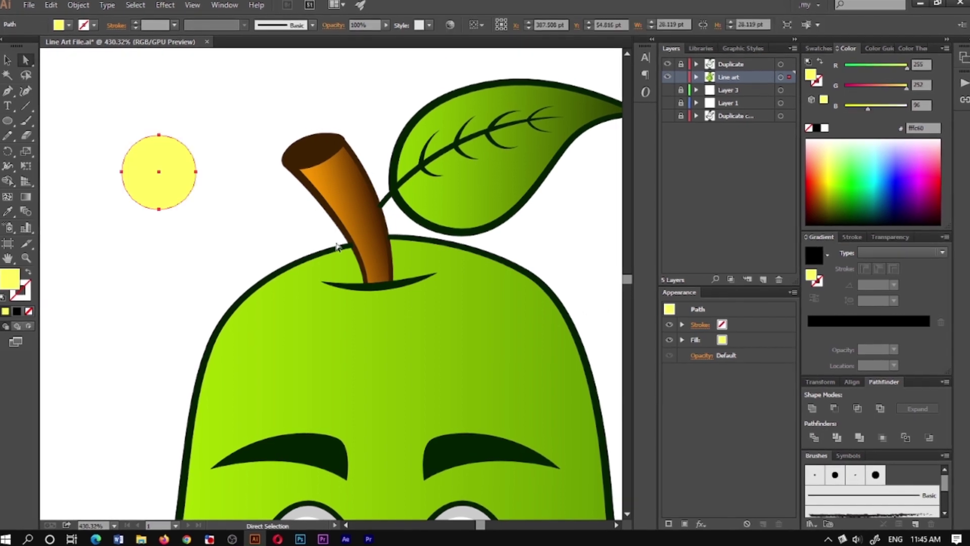
click(184, 197)
drag(157, 166, 156, 165)
drag(149, 156, 568, 192)
click(825, 217)
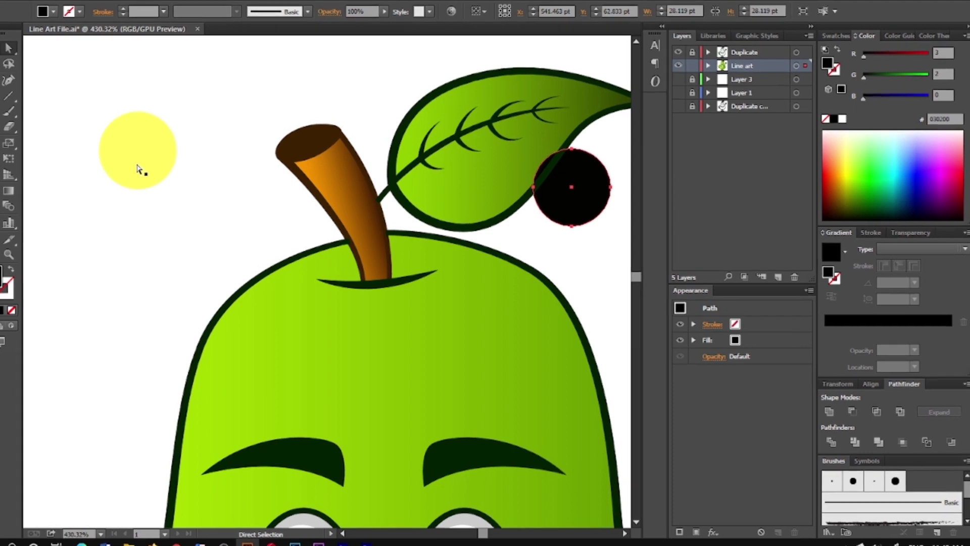
drag(575, 202, 580, 210)
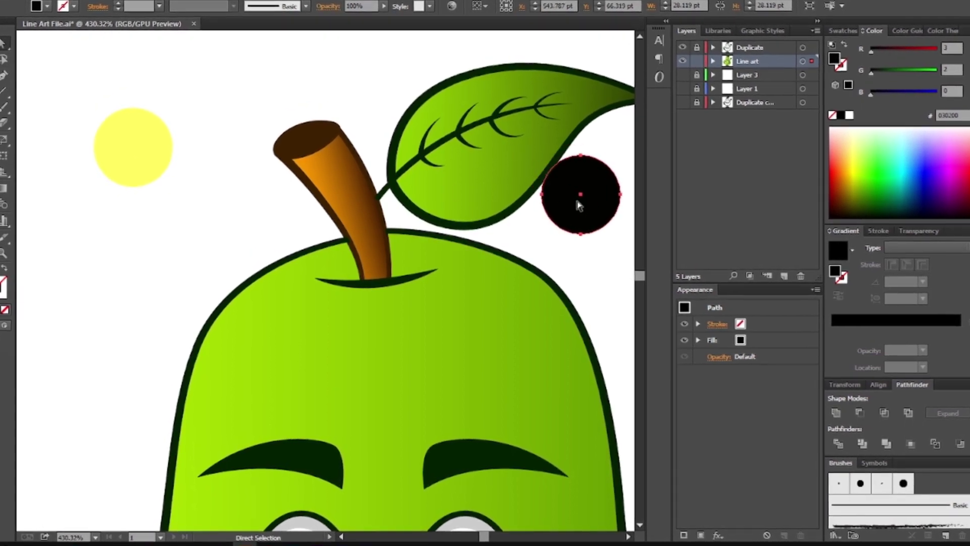
Delete the black circle beside the leaf and the yellow circle beside the stem.
key(Delete)
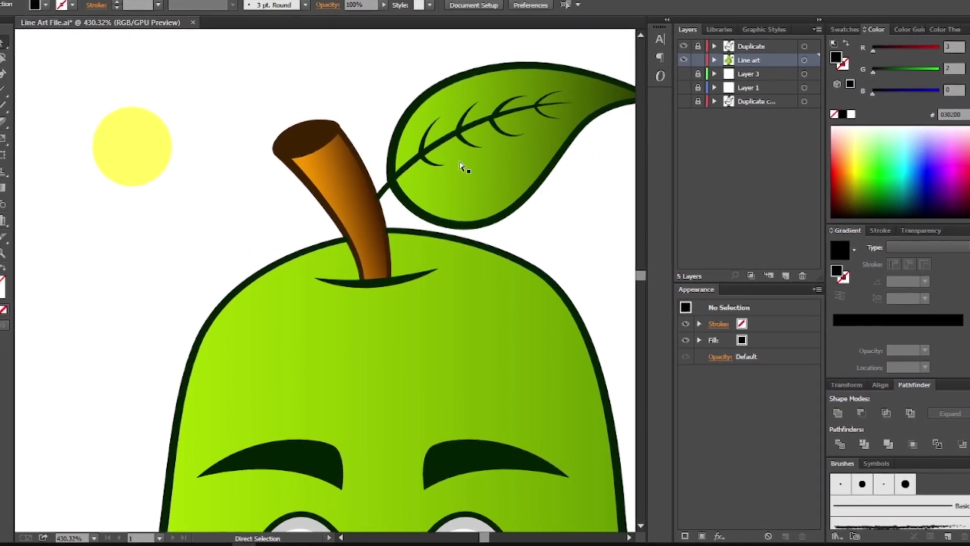
click(144, 177)
key(Delete)
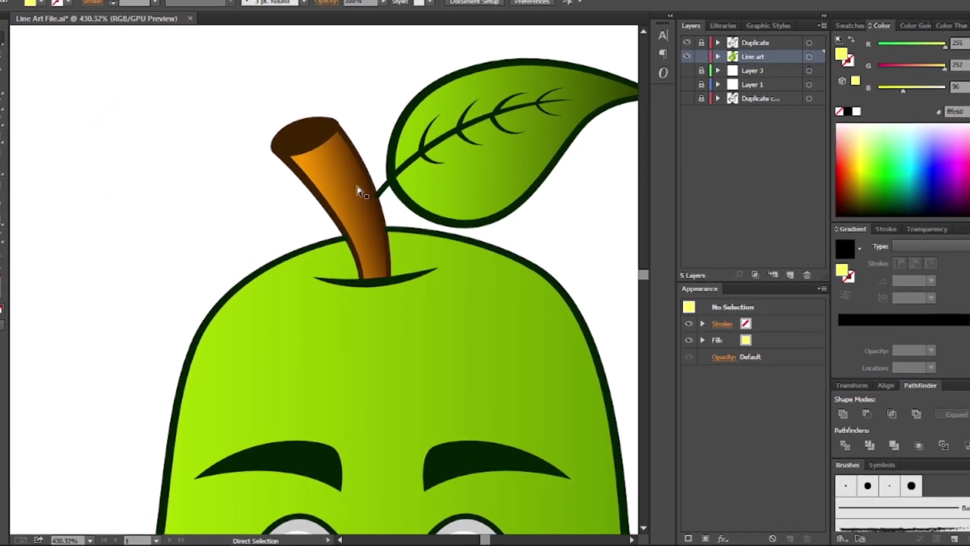
Draw a closed Pencil shape about 35 by 54 pt along the stem's left edge, overlapping past its outline, as a highlight.
key(z)
drag(342, 202, 420, 191)
key(n)
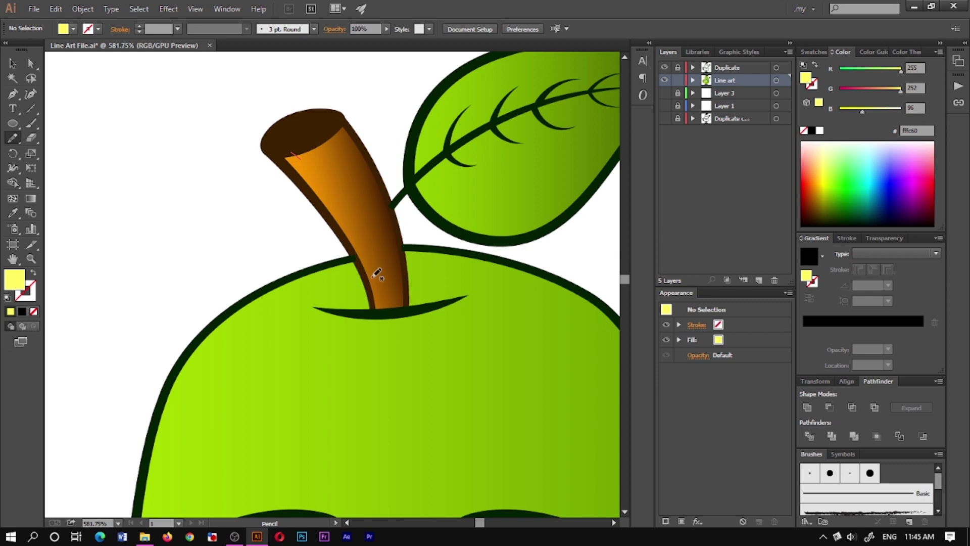
mouse_move(259, 180)
mouse_down()
mouse_move(336, 147)
mouse_move(335, 254)
mouse_up()
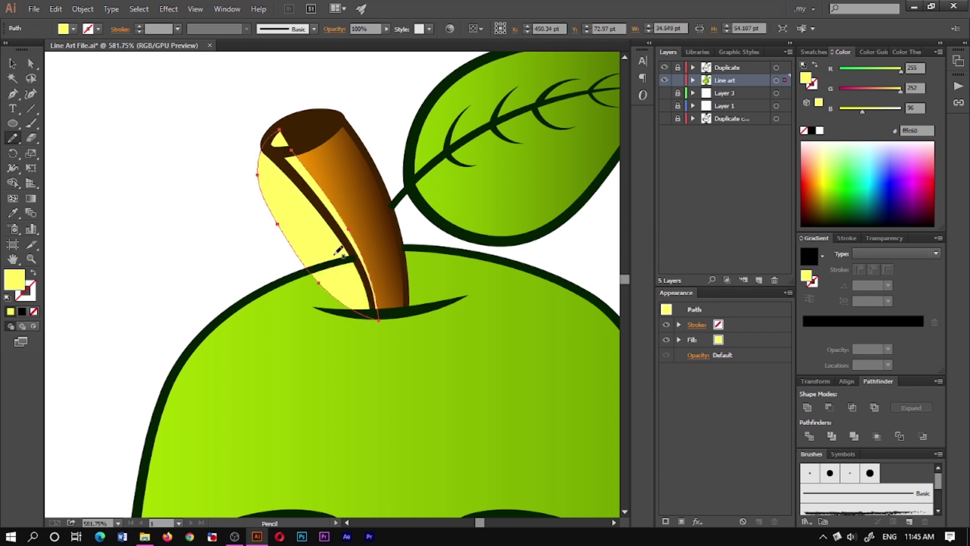
Copy the hex code f79400 from the light orange stop of the stem's gradient.
key(a)
click(335, 177)
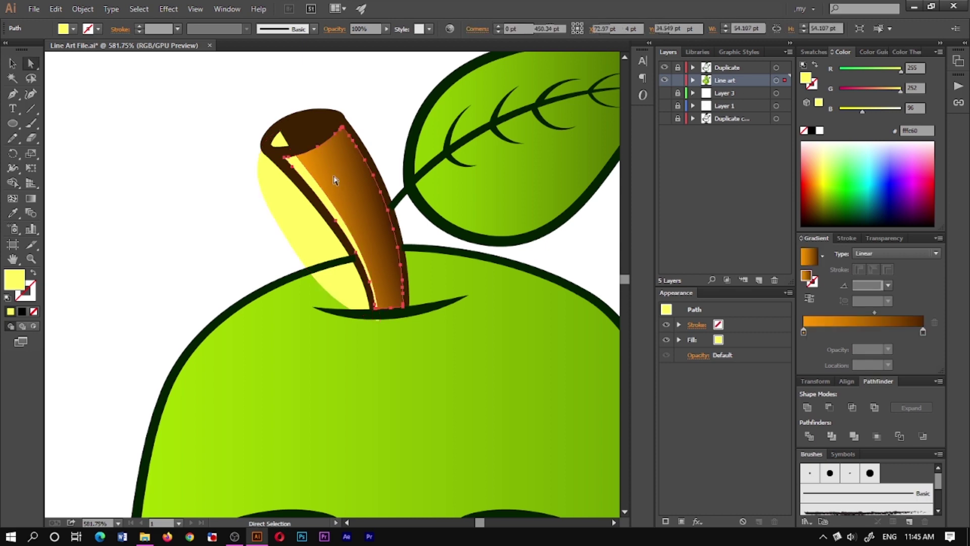
click(803, 331)
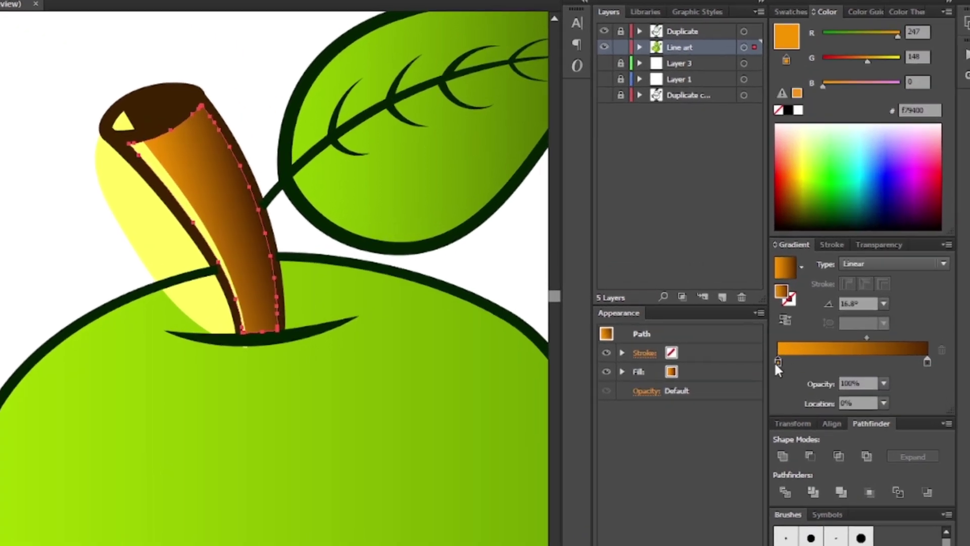
double_click(928, 110)
key(ctrl+c)
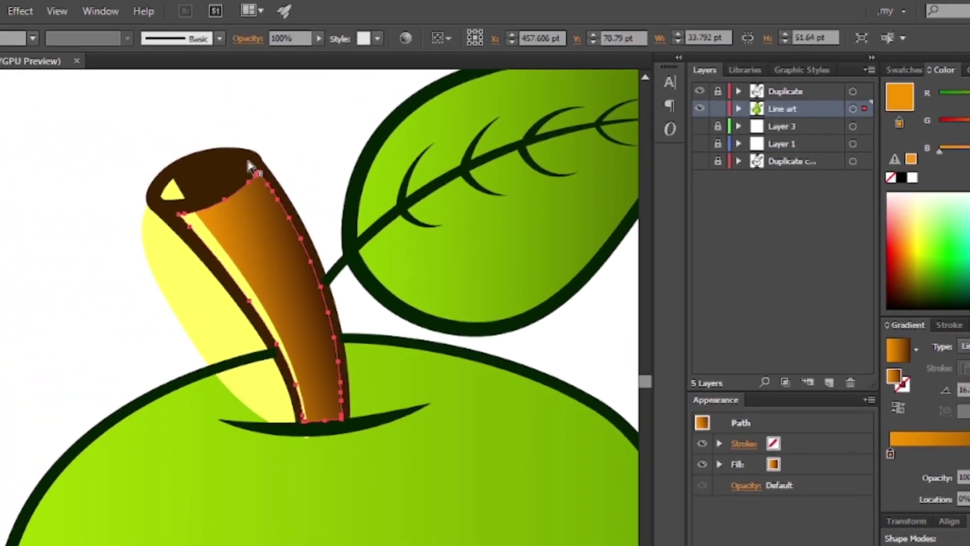
Recolor the stem's highlight shape to light orange f9c075, starting from the copied f79400.
click(104, 325)
click(244, 324)
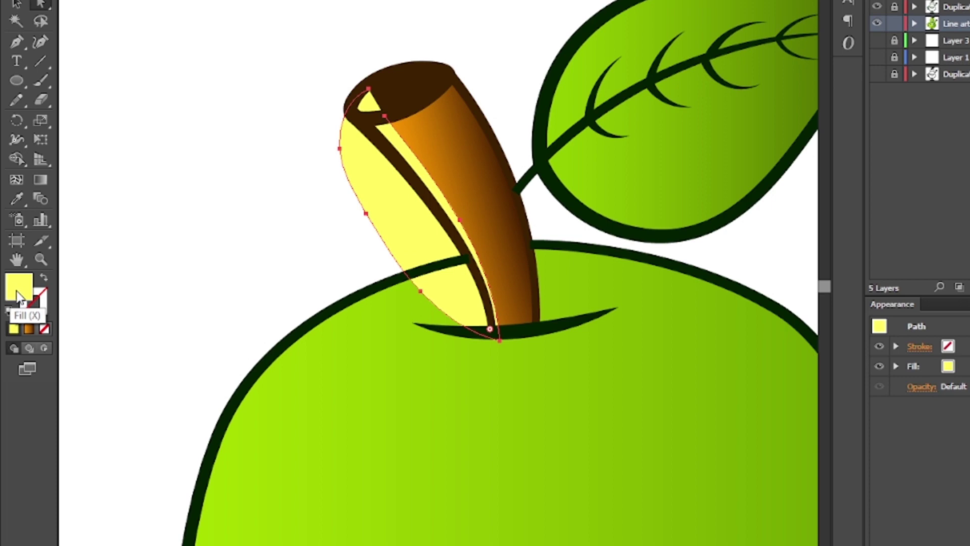
double_click(19, 289)
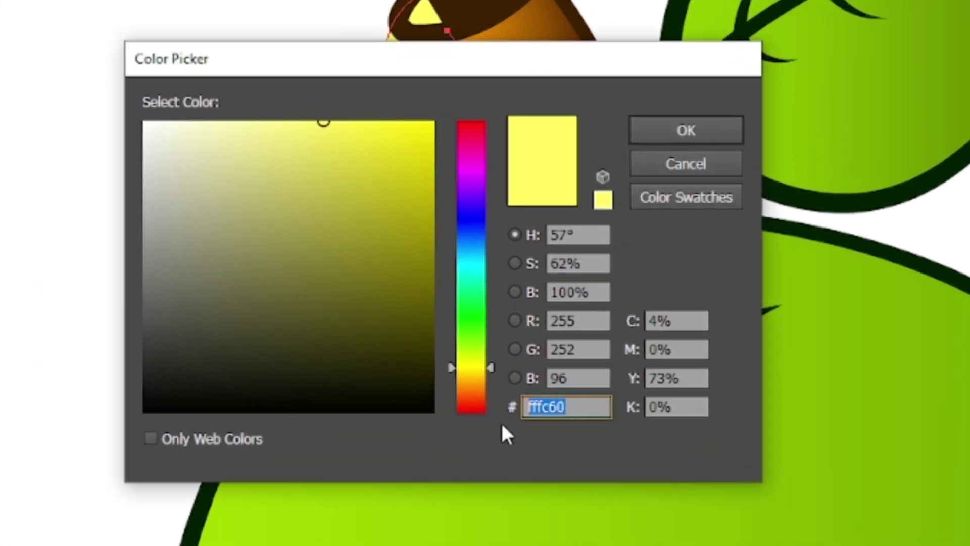
key(ctrl+v)
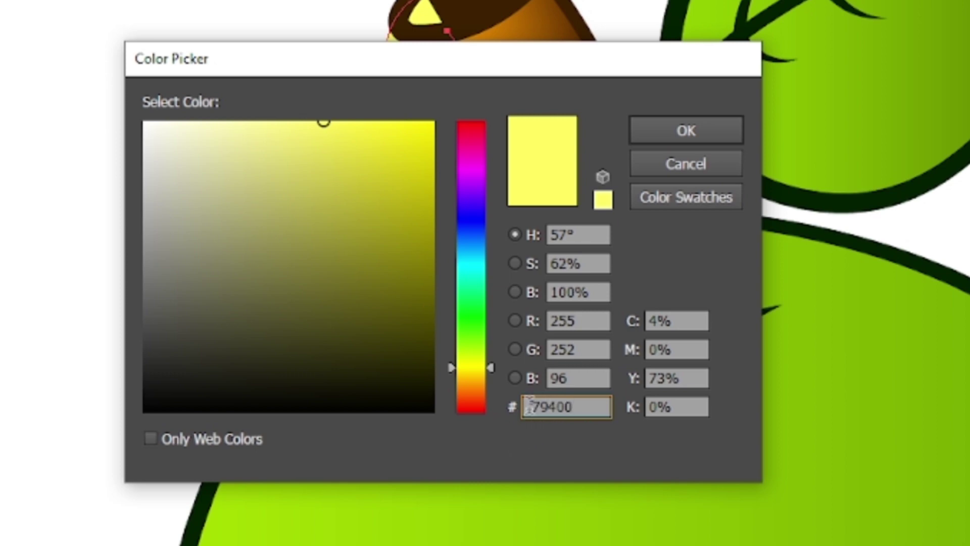
drag(584, 406, 525, 407)
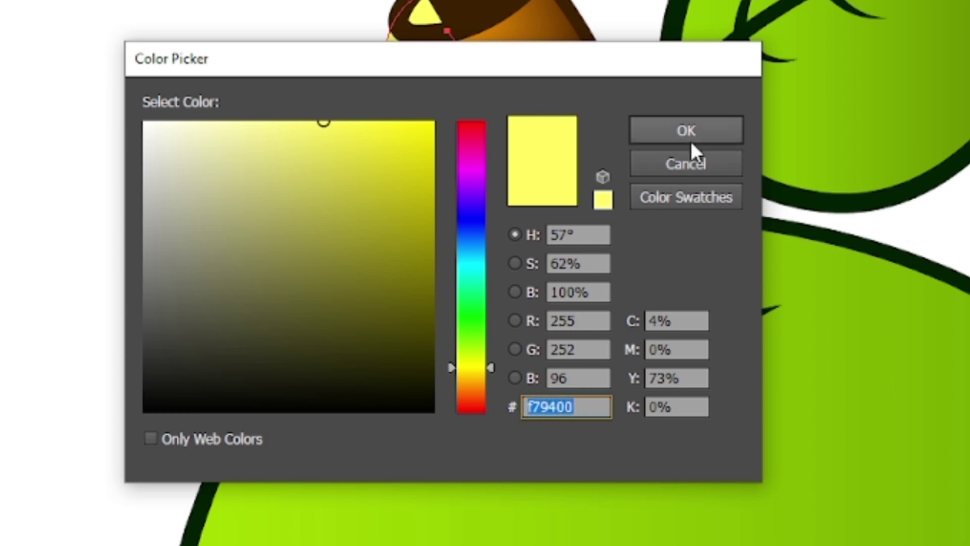
click(702, 197)
click(700, 197)
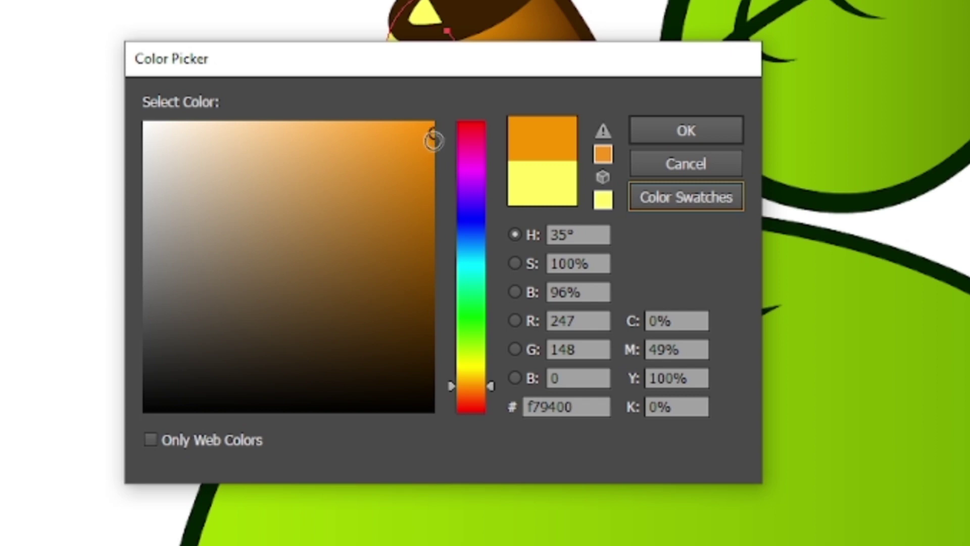
drag(432, 135, 299, 127)
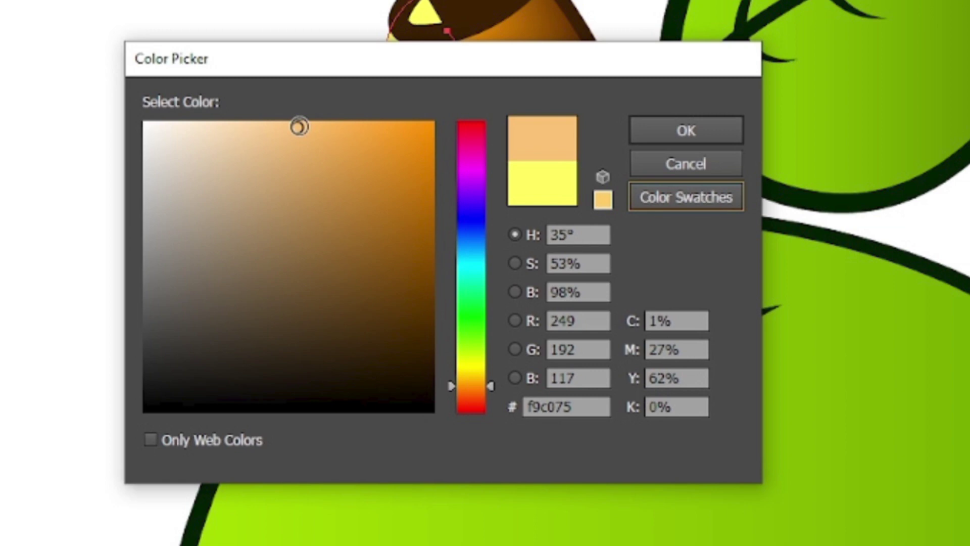
click(686, 131)
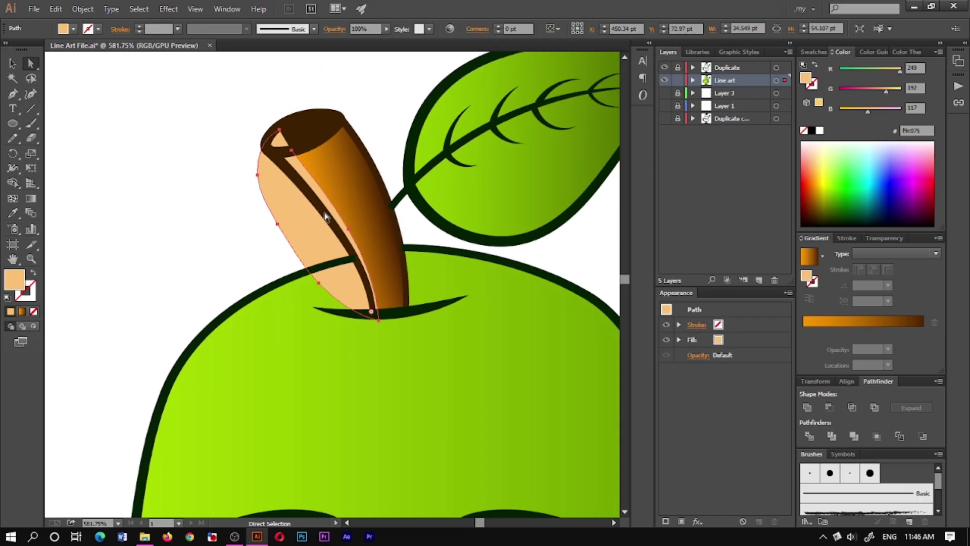
Trim the parts of the highlight shape outside the stem's fill with the Shape Builder.
shift+click(348, 199)
key(shift+m)
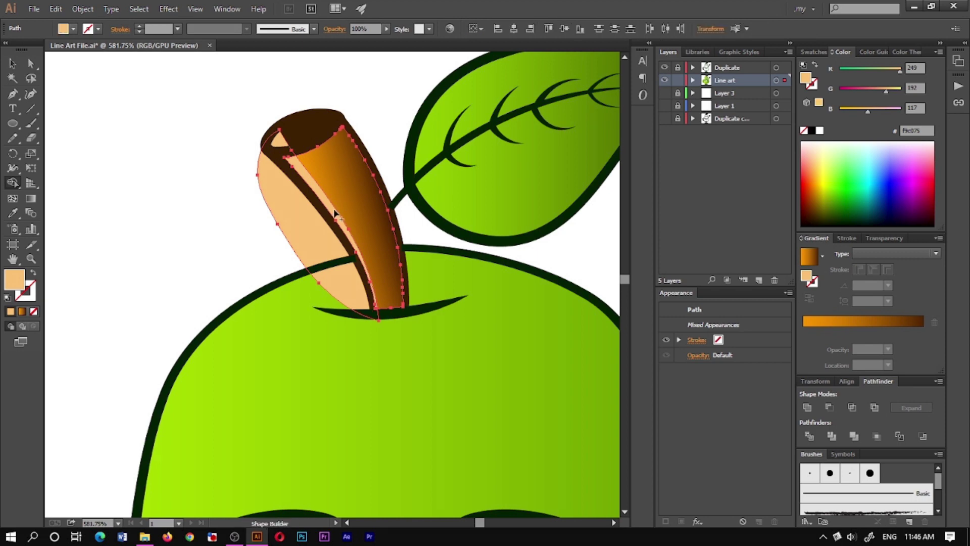
alt+click(318, 238)
key(a)
click(295, 222)
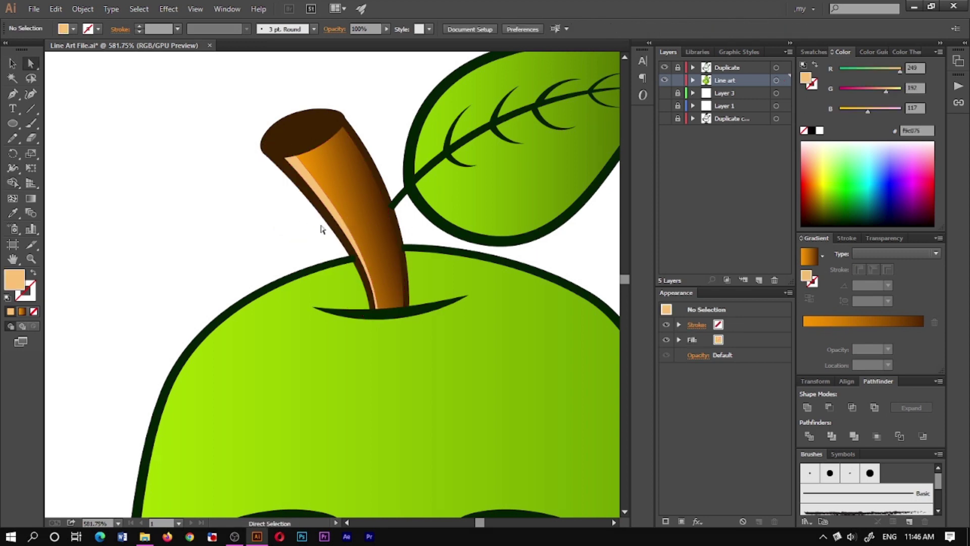
Draw a closed Pencil shape about 31 by 65 pt along the stem's right edge as a shadow.
scroll(366, 173, up, 2)
key(n)
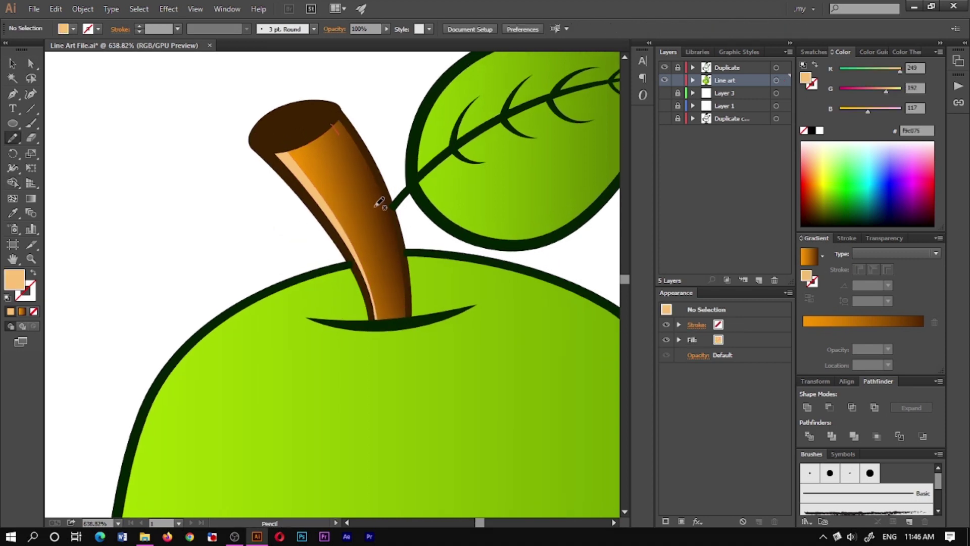
drag(401, 321, 398, 333)
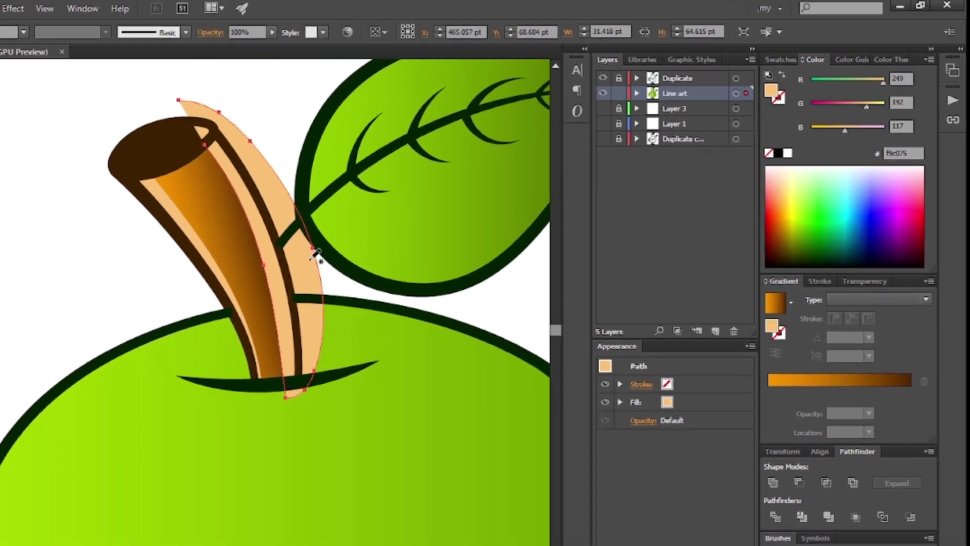
Recolor the stem's shadow shape to dark brown 3f1b01, starting from the gradient's dark stop color 4f2400.
key(ctrl+shift+a)
click(910, 392)
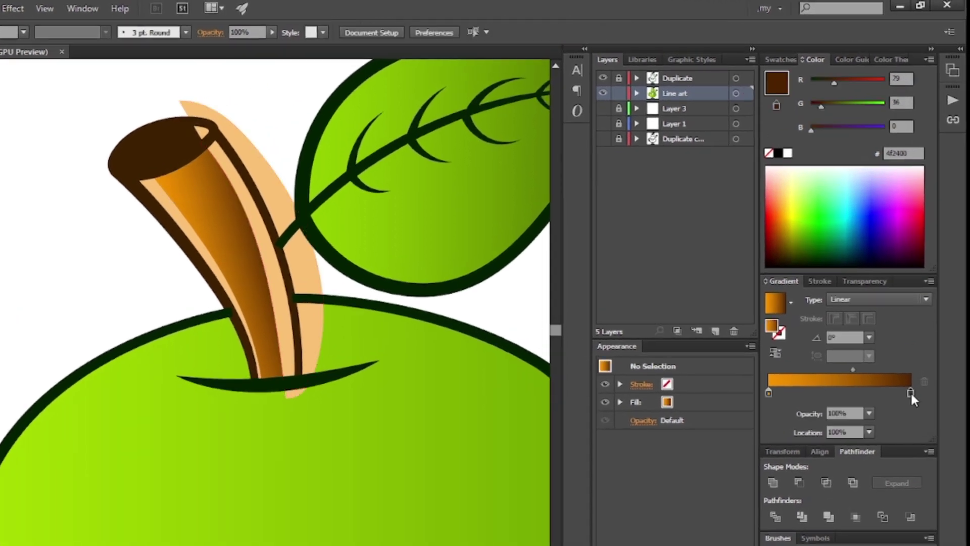
click(273, 207)
double_click(18, 306)
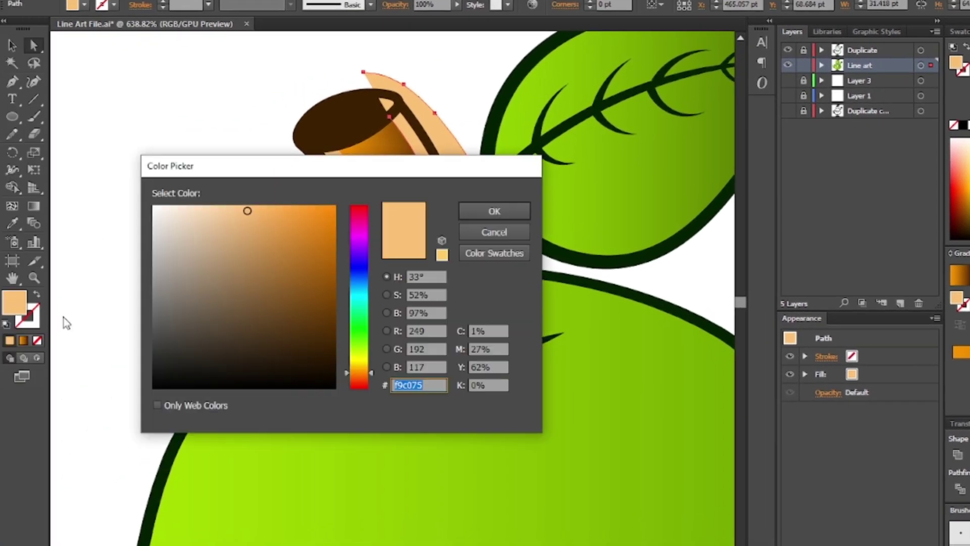
text(4f2400)
key(Tab)
drag(332, 334, 330, 363)
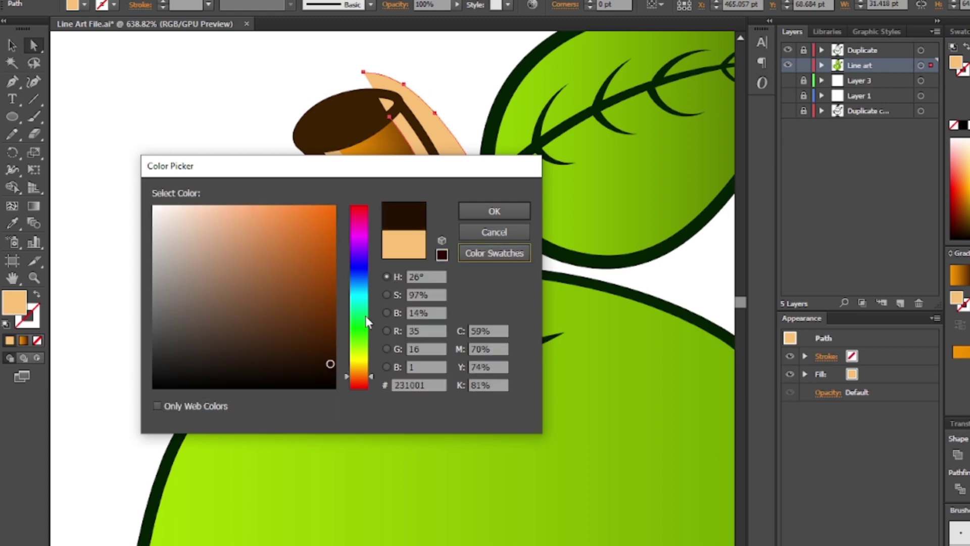
click(492, 214)
key(ctrl+z)
double_click(14, 302)
click(335, 338)
click(528, 215)
Trim the parts of the shadow shape outside the stem's fill with the Shape Builder.
shift+click(440, 256)
click(487, 249)
shift+click(441, 240)
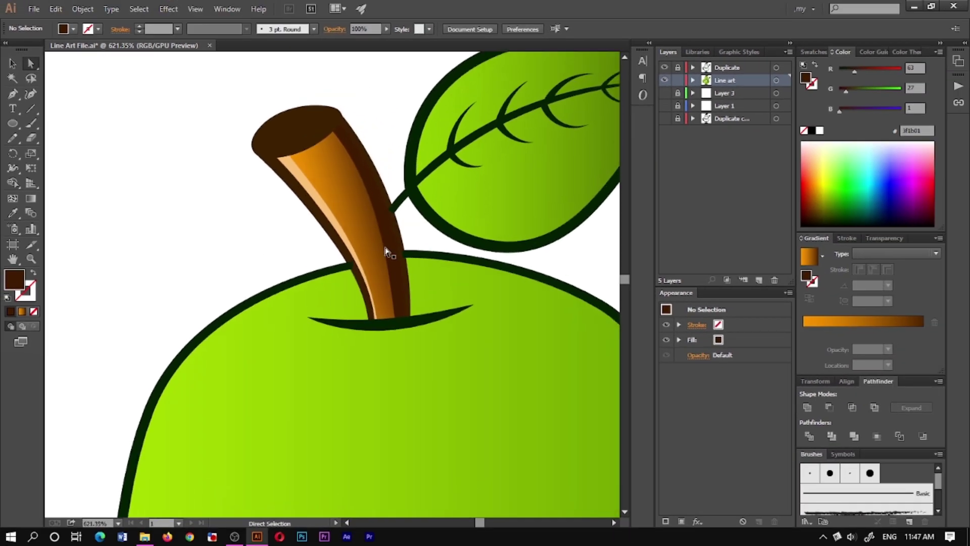
Lower the opacity of the stem's right-side shadow shape to 42%.
scroll(461, 271, up, 3)
key(v)
click(403, 253)
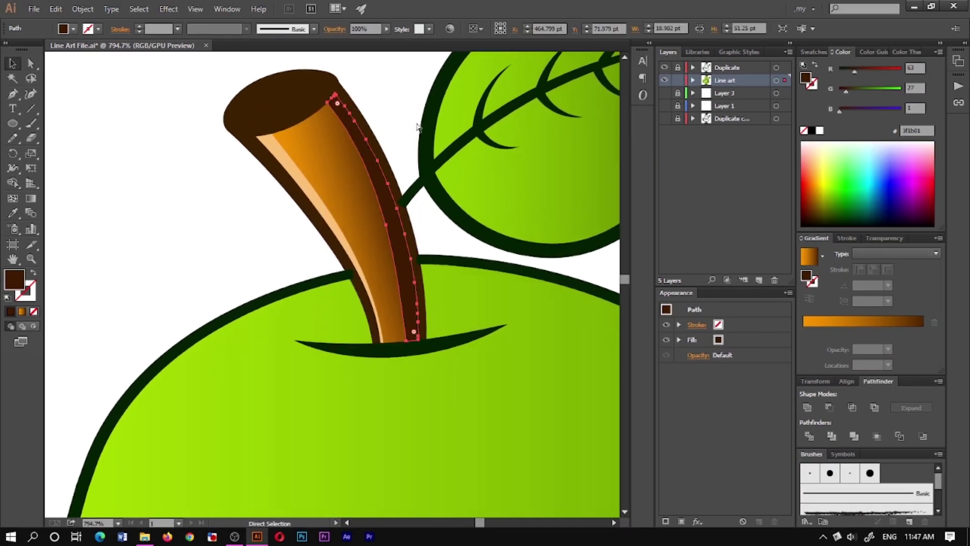
click(386, 29)
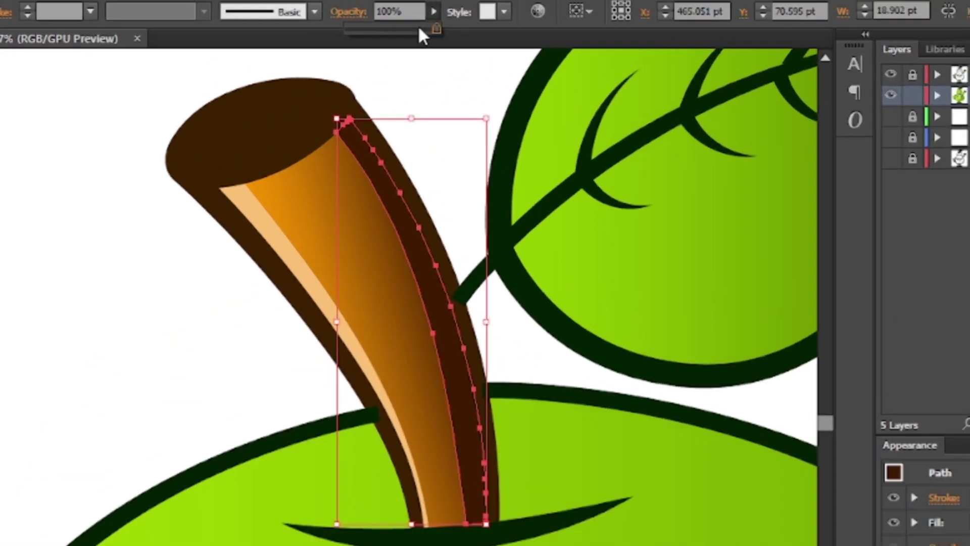
drag(390, 40, 369, 39)
drag(427, 53, 422, 60)
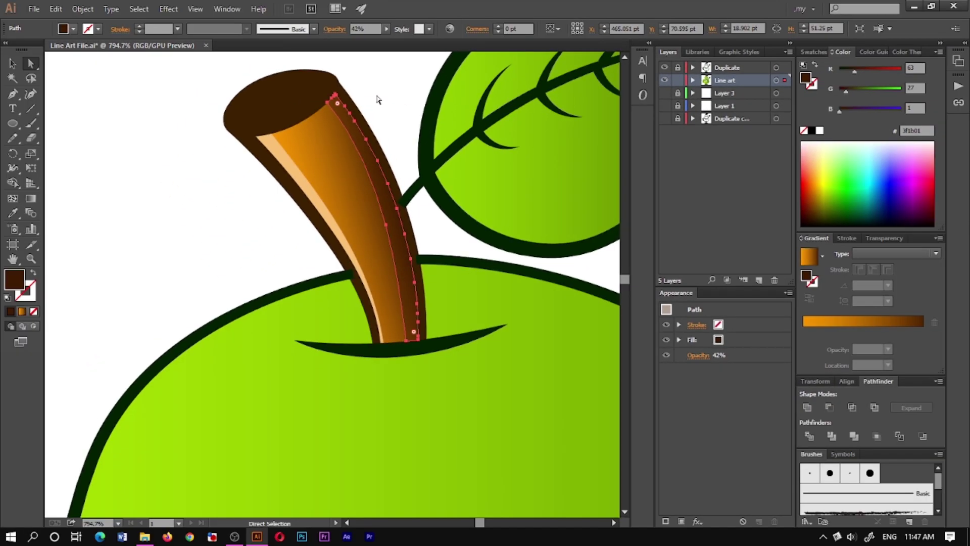
Lock the Line art layer, unlock the Duplicate layer and make Duplicate the active layer.
click(377, 100)
scroll(357, 108, down, 1)
drag(239, 179, 371, 90)
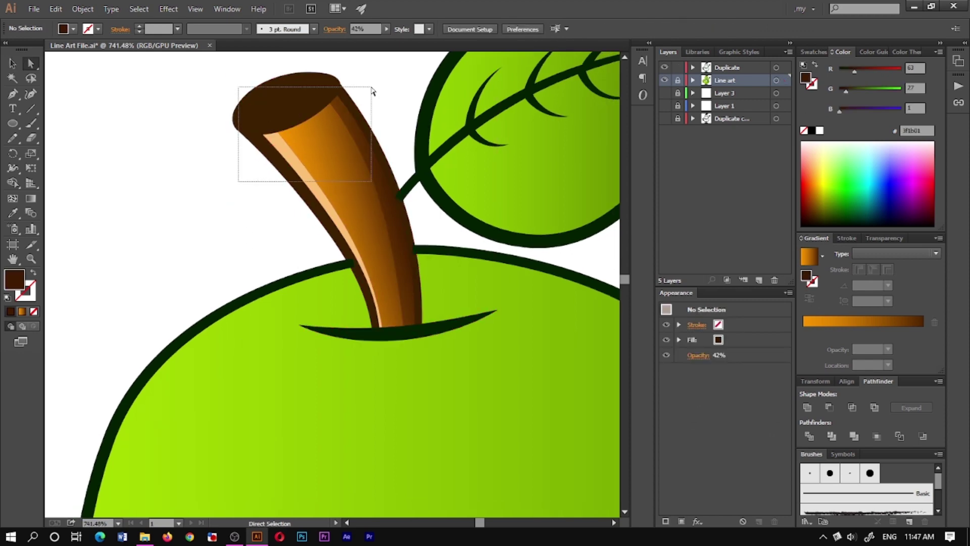
click(677, 81)
click(677, 68)
click(329, 231)
click(408, 251)
Draw a Pencil highlight shape about 72 by 51 pt along the leaf's upper edge and fill it with bright yellow-green.
scroll(345, 216, down, 3)
scroll(345, 217, up, 3)
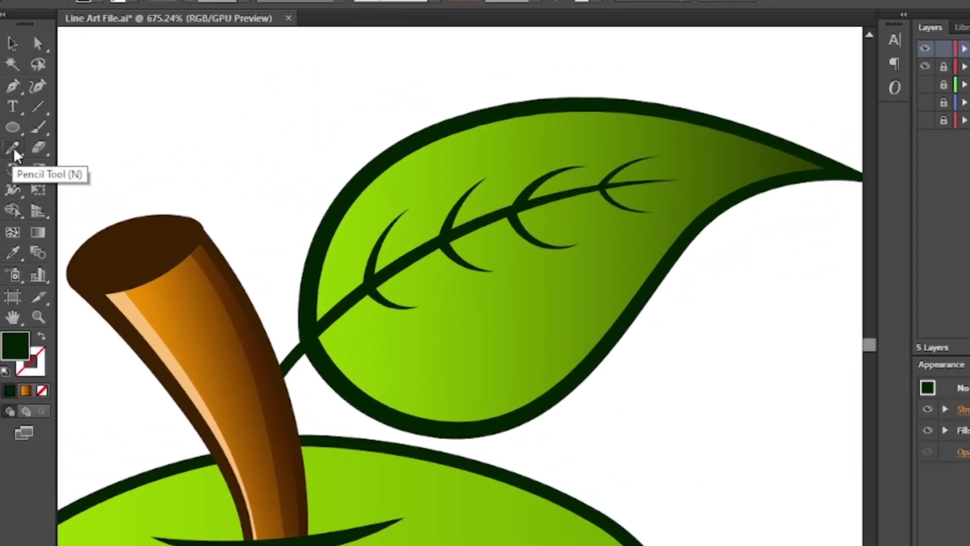
click(14, 150)
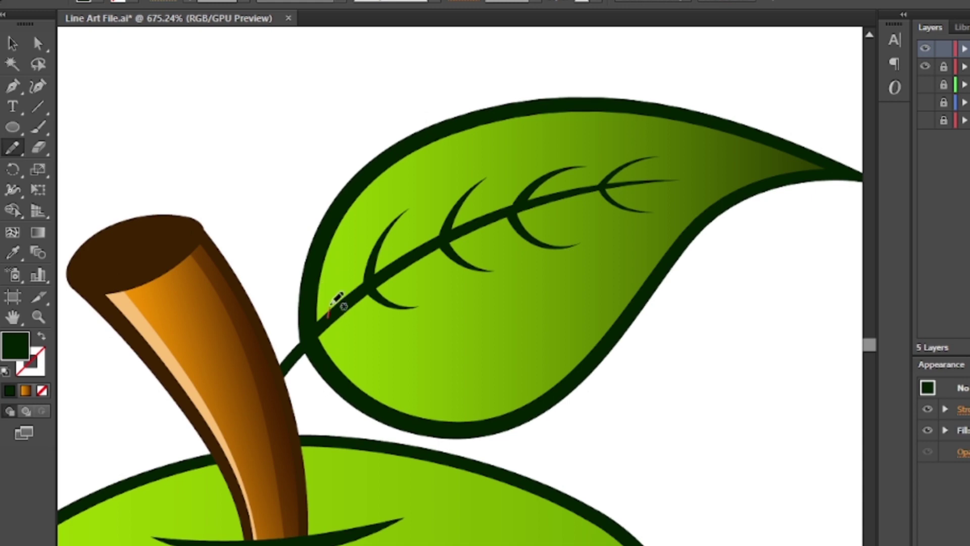
drag(424, 112, 285, 385)
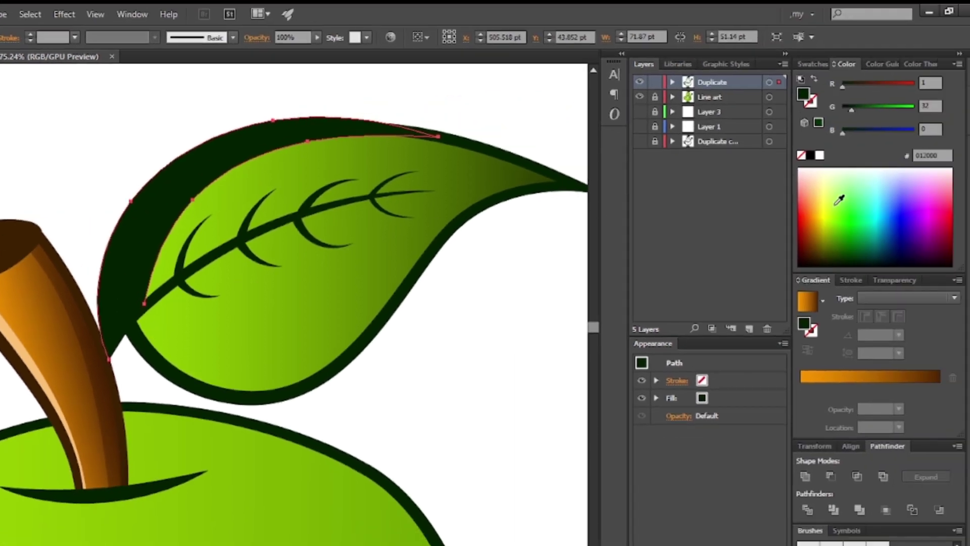
click(833, 207)
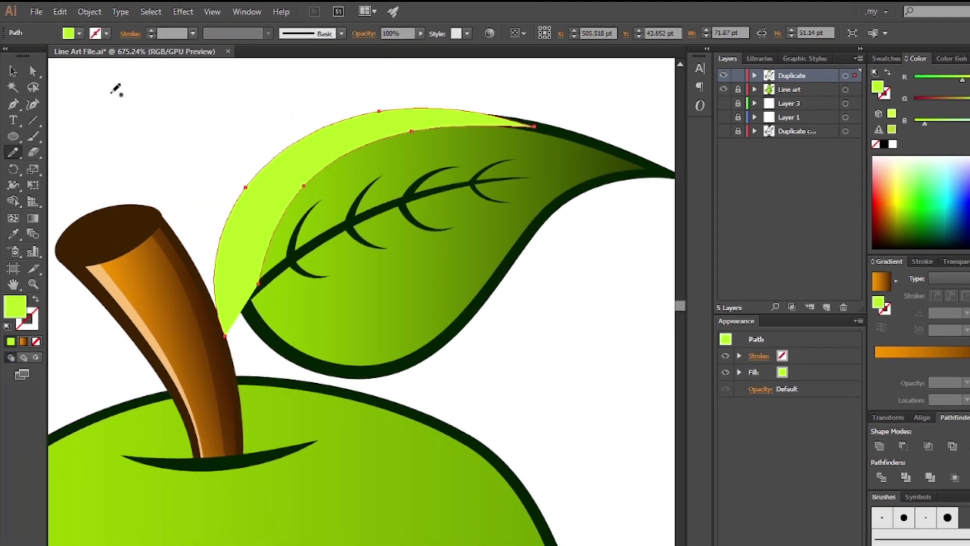
Undo the leaf highlight drawn on the Duplicate layer, lock that layer, and unlock and activate the Line art layer.
click(34, 72)
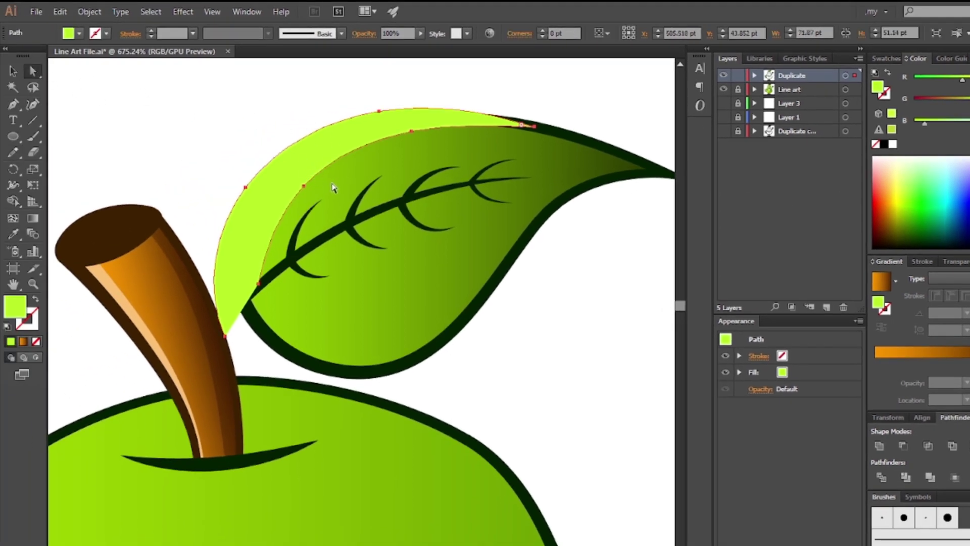
key(ctrl+z)
key(ctrl+z)
click(738, 75)
click(739, 89)
click(790, 89)
Draw a Pencil highlight about 71 by 47 pt along the leaf's upper edge, fill it with BAFF20 and trim it to the leaf.
key(n)
drag(405, 133, 258, 284)
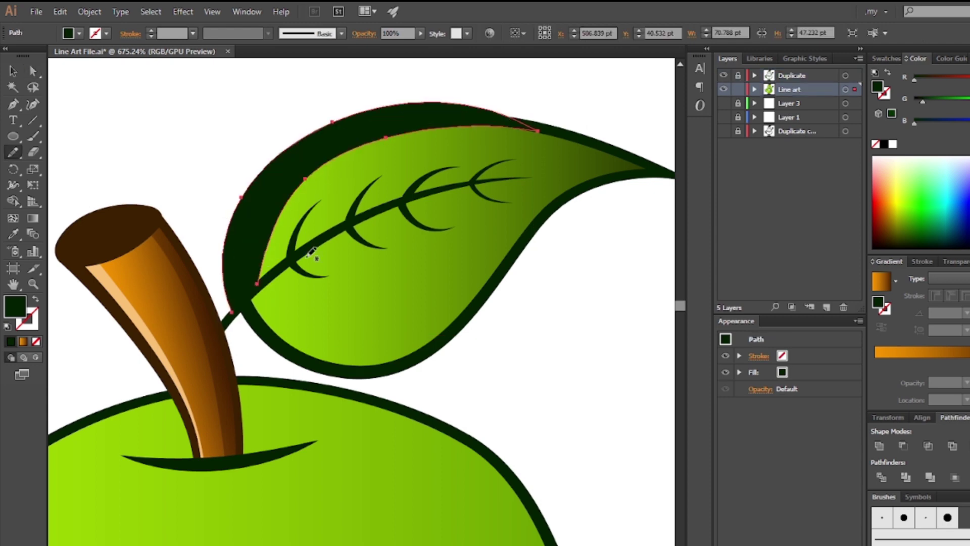
click(901, 195)
click(34, 72)
shift+click(328, 186)
key(ctrl+z)
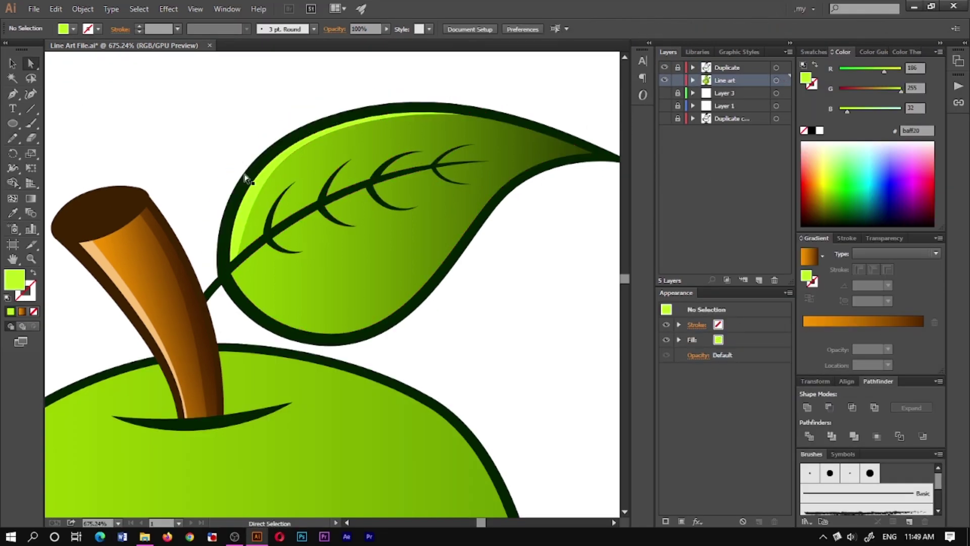
key(ctrl+z)
Draw a Pencil highlight along the leaf's lower-left edge and remove the part outside the leaf with the Shape Builder.
key(n)
drag(291, 362, 212, 255)
shift+click(324, 242)
key(shift+m)
alt+click(359, 351)
Draw thin bright yellow-green Pencil highlights beside the leaf's curved side veins.
key(a)
scroll(303, 142, up, 5)
key(n)
mouse_move(192, 290)
mouse_down()
mouse_move(213, 249)
mouse_move(185, 290)
mouse_up()
mouse_move(276, 232)
mouse_down()
mouse_move(310, 185)
mouse_move(278, 232)
mouse_up()
mouse_move(189, 297)
mouse_down()
mouse_move(198, 283)
mouse_move(191, 293)
mouse_up()
drag(274, 243, 277, 237)
drag(356, 201, 358, 196)
mouse_move(348, 200)
mouse_down()
mouse_move(423, 144)
mouse_move(372, 188)
mouse_up()
mouse_move(471, 163)
mouse_down()
mouse_move(539, 123)
mouse_move(477, 163)
mouse_up()
key(ctrl+shift+a)
ctrl+click(570, 67)
Delete the unwanted shape on the leaf and trim the remaining highlight pieces with the Shape Builder.
drag(530, 139, 270, 311)
drag(555, 182, 657, 185)
click(476, 189)
key(Delete)
drag(401, 242, 433, 242)
shift+click(374, 228)
key(shift+m)
alt+click(288, 268)
mouse_move(341, 262)
mouse_down()
mouse_move(310, 304)
mouse_move(515, 138)
mouse_move(305, 314)
mouse_up()
Draw a Pencil shadow along the leaf's lower-right edge, fill it with dark green 234F00 and trim it to the leaf.
key(ctrl+shift+a)
key(n)
click(880, 206)
key(a)
shift+click(374, 243)
key(shift+m)
alt+click(535, 217)
key(ctrl+shift+a)
key(a)
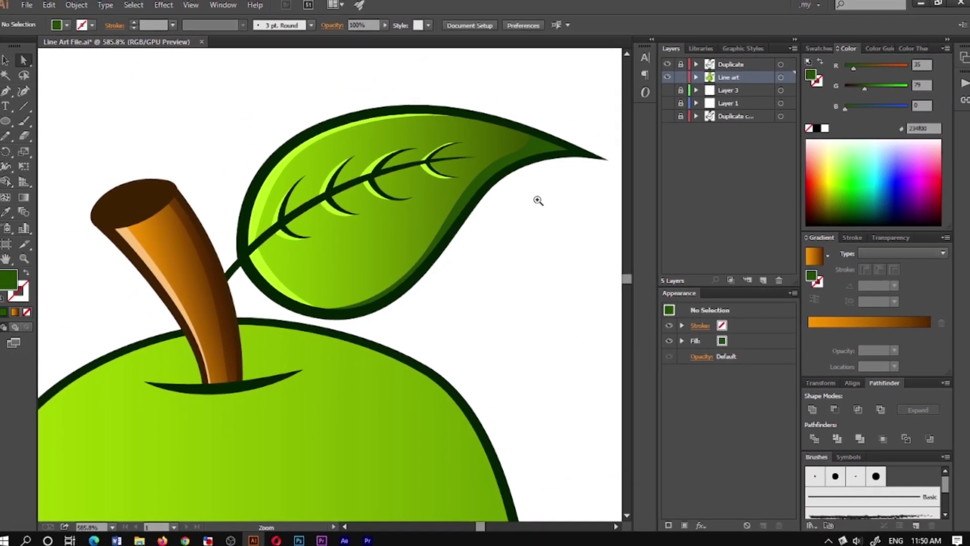
Draw a Pencil highlight about 178 by 382 pt along the pear body's left edge, fill it with D8FF3D and trim it to the body.
drag(539, 197, 392, 255)
drag(420, 333, 423, 144)
drag(443, 60, 502, 96)
scroll(502, 102, down, 3)
key(n)
scroll(380, 91, up, 3)
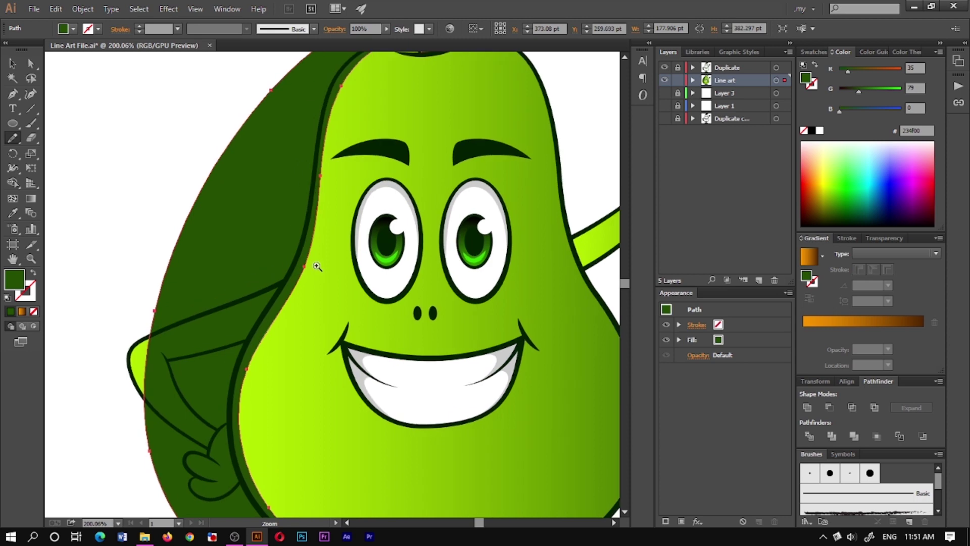
key(a)
click(831, 168)
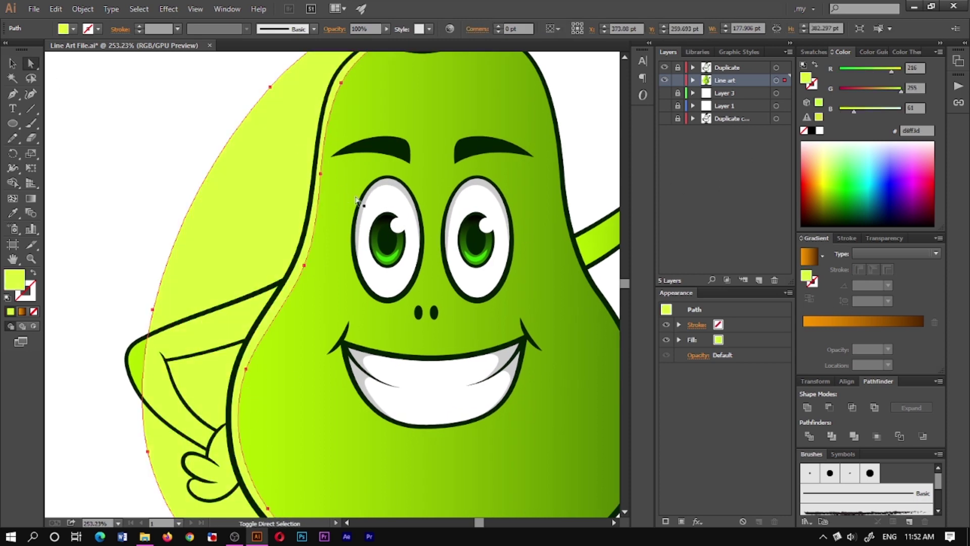
key(ctrl+a)
key(shift+m)
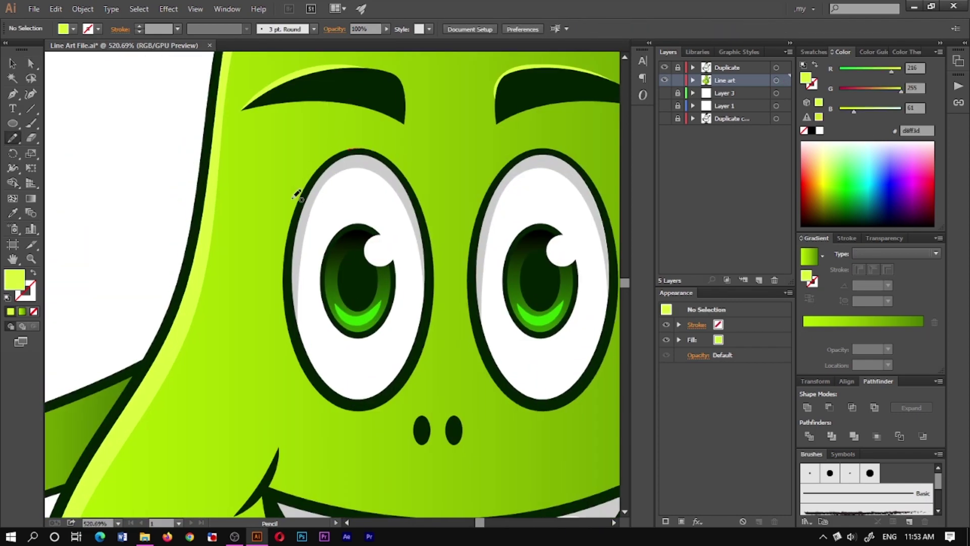
Add D8FF3D Pencil highlights beside the eyes, mouth, bent arm and its hand, and trim them to the underlying fills with the Shape Builder.
key(ctrl+a)
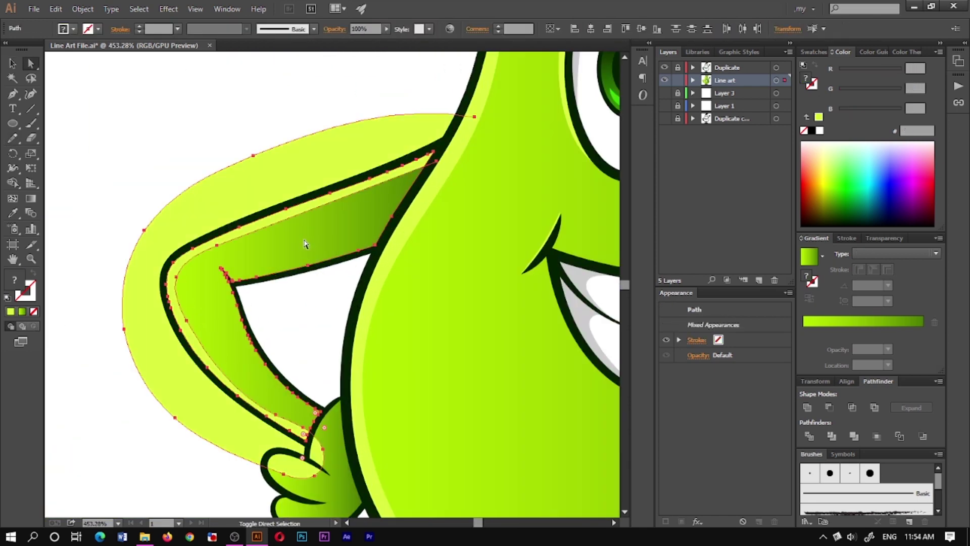
key(ctrl+shift+a)
mouse_move(276, 317)
mouse_down()
mouse_move(255, 195)
mouse_move(251, 286)
mouse_up()
key(b)
key(n)
mouse_move(242, 335)
mouse_down()
mouse_move(255, 356)
mouse_move(318, 344)
mouse_up()
key(shift+m)
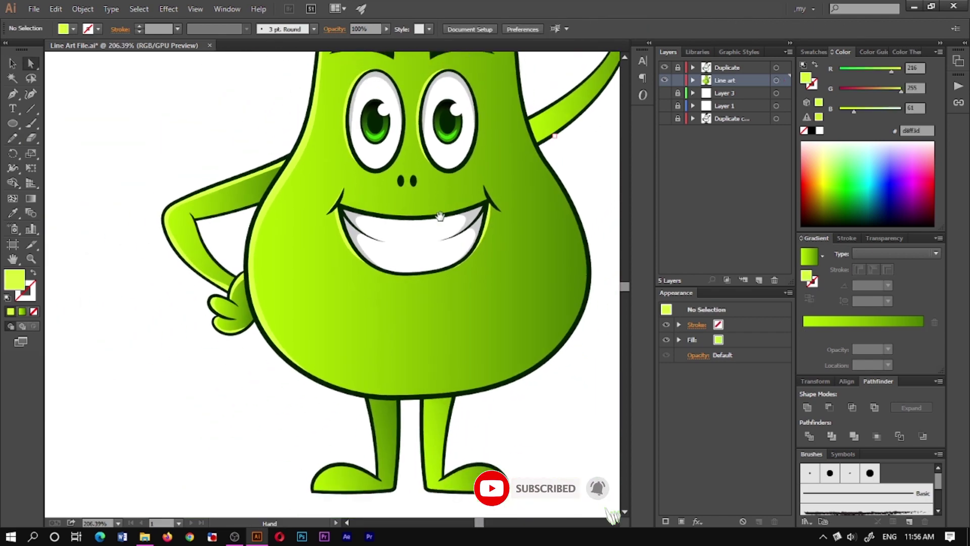
Draw Pencil highlights along the raised arm's upper edge and the left side of its thumb and palm, trimmed to the fills.
drag(440, 216, 405, 263)
drag(406, 276, 377, 333)
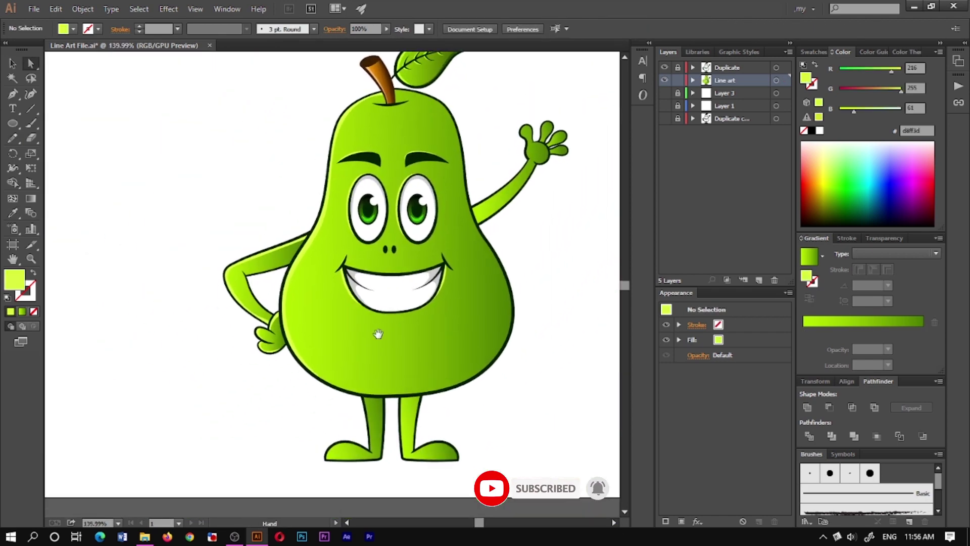
drag(375, 387, 379, 353)
drag(419, 298, 431, 323)
drag(475, 150, 566, 147)
key(n)
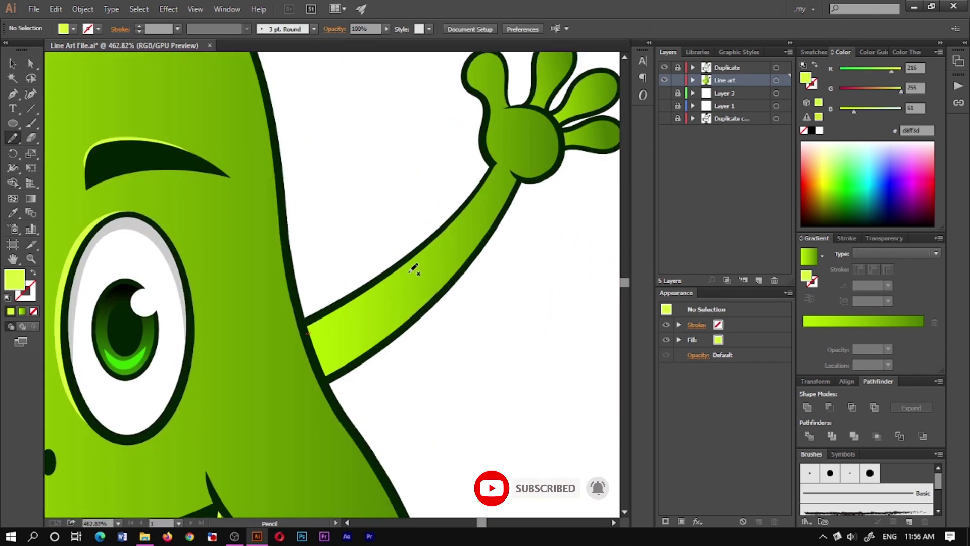
drag(492, 165, 493, 165)
drag(393, 300, 431, 310)
mouse_move(441, 300)
mouse_down()
mouse_move(436, 247)
mouse_move(383, 240)
mouse_up()
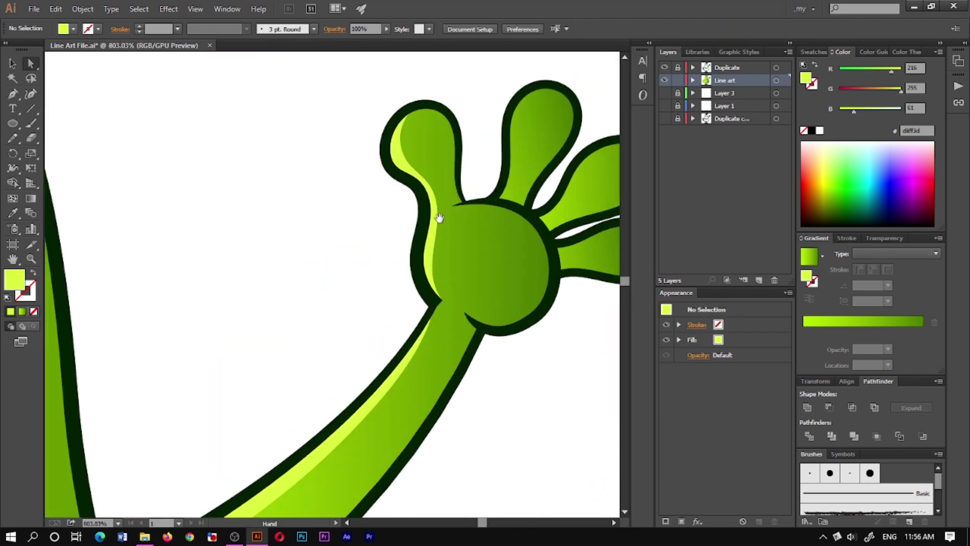
Draw matching Pencil highlights on the remaining fingers of the raised hand.
drag(498, 110, 459, 218)
drag(576, 162, 487, 216)
key(n)
mouse_move(518, 251)
mouse_down()
mouse_move(487, 223)
mouse_move(353, 233)
mouse_up()
key(a)
Draw a Pencil shadow about 138 by 336 pt along the pear body's right edge and fill it with dark green 1E4700.
mouse_move(223, 390)
mouse_down()
mouse_move(302, 307)
mouse_move(258, 410)
mouse_up()
mouse_move(351, 220)
mouse_down()
mouse_move(386, 217)
mouse_move(356, 121)
mouse_up()
key(n)
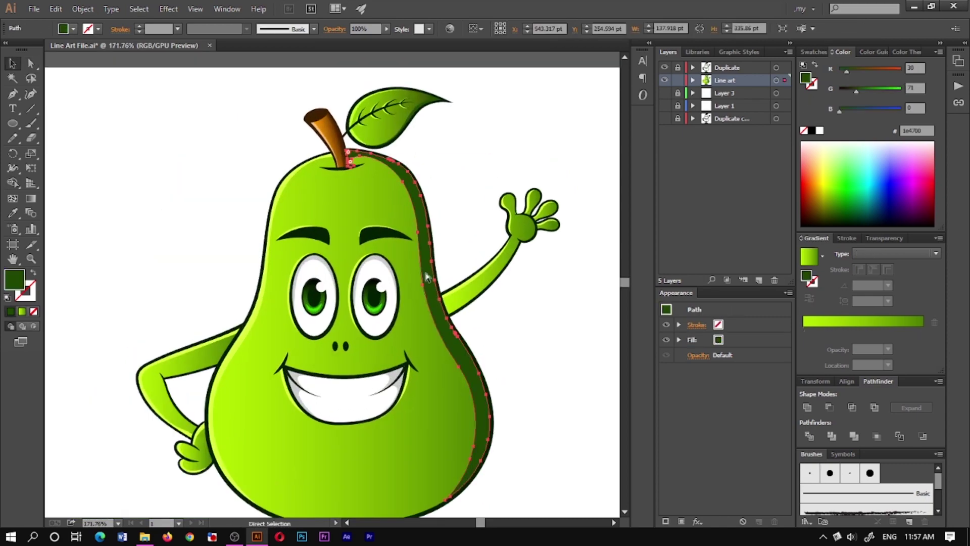
Set the body shadow's opacity to 49% and add matching shadows to the raised arm and the hand on the hip.
click(479, 217)
drag(479, 217, 496, 216)
drag(486, 151, 480, 230)
mouse_move(434, 303)
mouse_down()
mouse_move(467, 253)
mouse_move(283, 399)
mouse_up()
mouse_move(556, 152)
mouse_down()
mouse_move(400, 223)
mouse_move(474, 204)
mouse_up()
drag(432, 173, 422, 196)
click(303, 168)
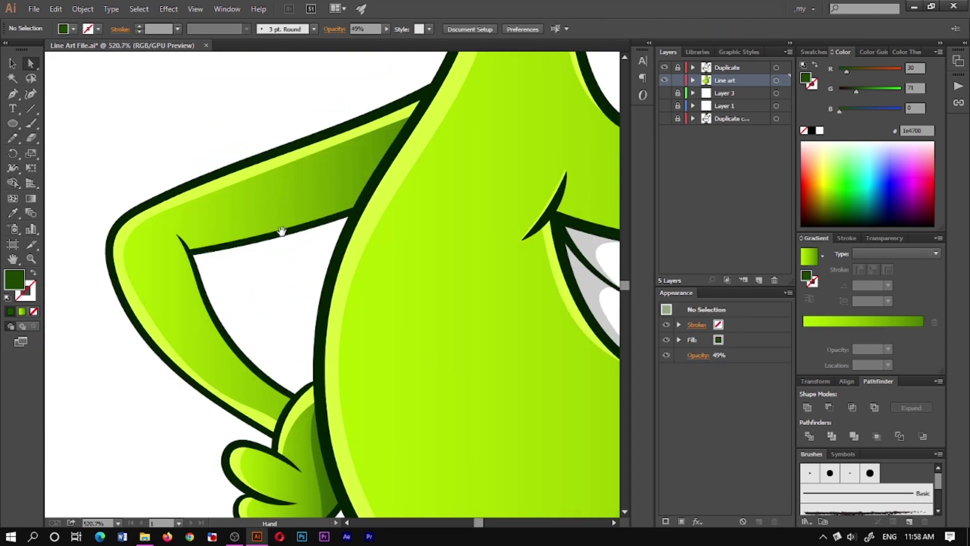
Draw a Pencil shadow along the bent arm's inner edge and add highlights and shadows to the legs and feet.
key(n)
drag(192, 250, 349, 218)
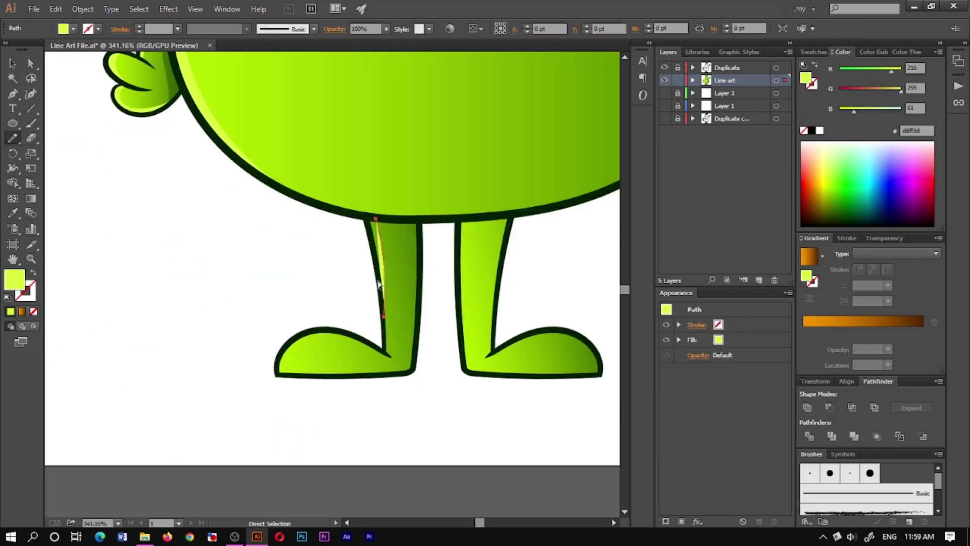
scroll(374, 293, up, 5)
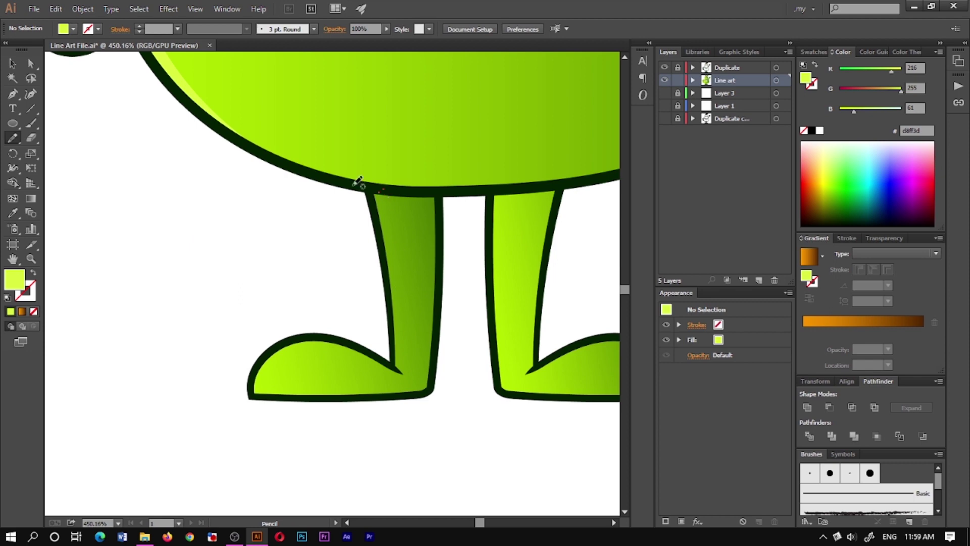
key(n)
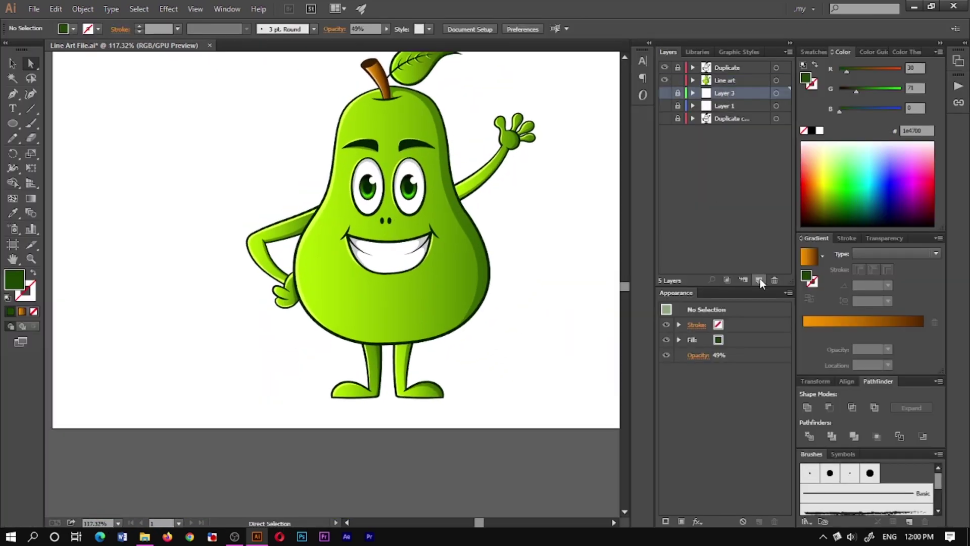
On a new layer below Line art, draw a flat black ellipse about 199 by 14 pt beneath the feet as a ground shadow.
click(13, 127)
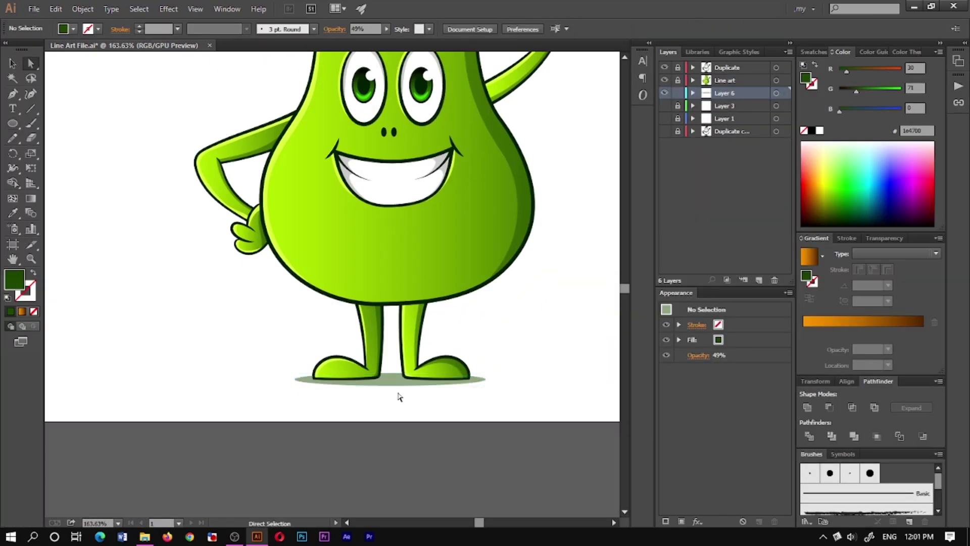
key(a)
alt+click(396, 410)
scroll(397, 399, down, 5)
key(d)
key(shift+x)
key(l)
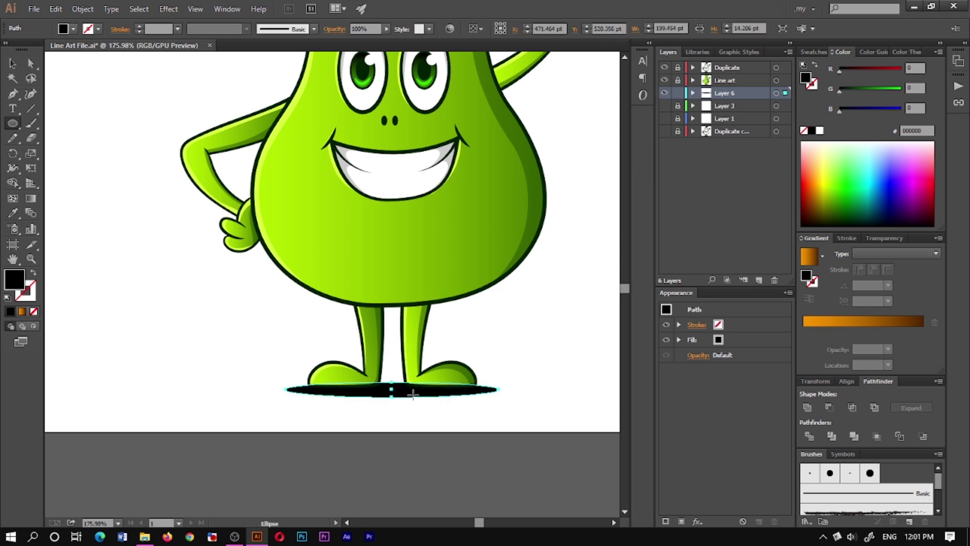
Recolor the ground-shadow ellipse with dark green 104000 and lower its opacity to 37%.
key(i)
key(v)
click(386, 29)
drag(389, 41, 358, 41)
click(498, 361)
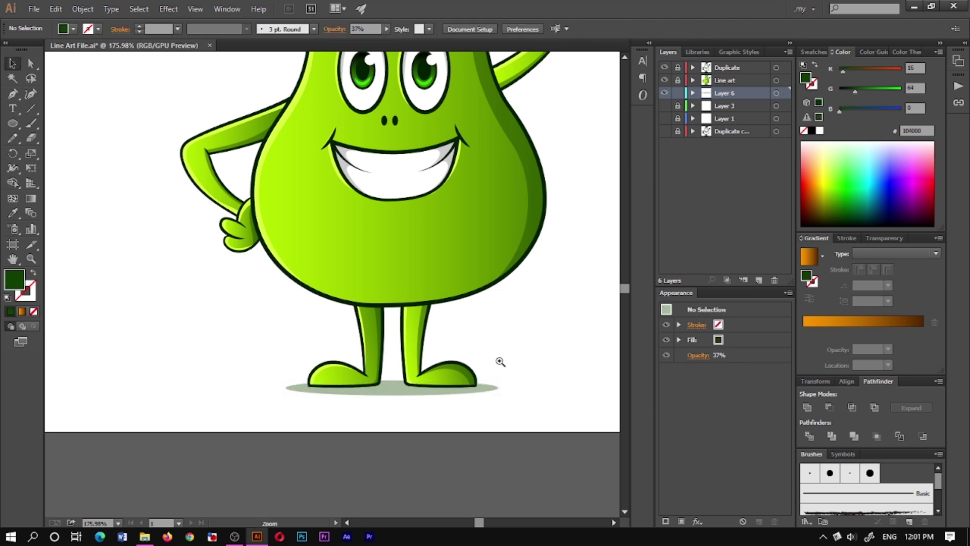
Bring the whole pear character into view and save the file.
drag(498, 361, 459, 360)
mouse_move(461, 148)
mouse_down()
mouse_move(443, 156)
mouse_move(464, 161)
mouse_up()
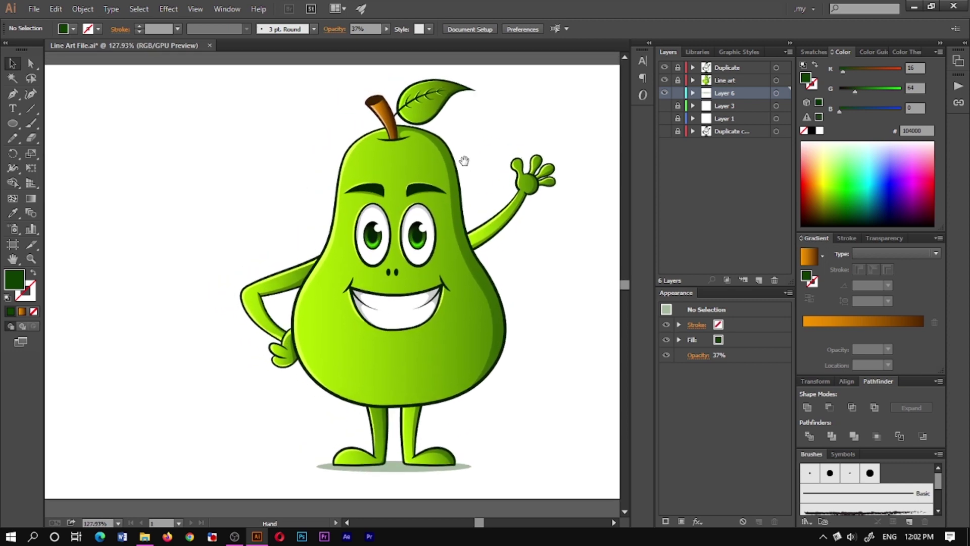
key(ctrl+s)
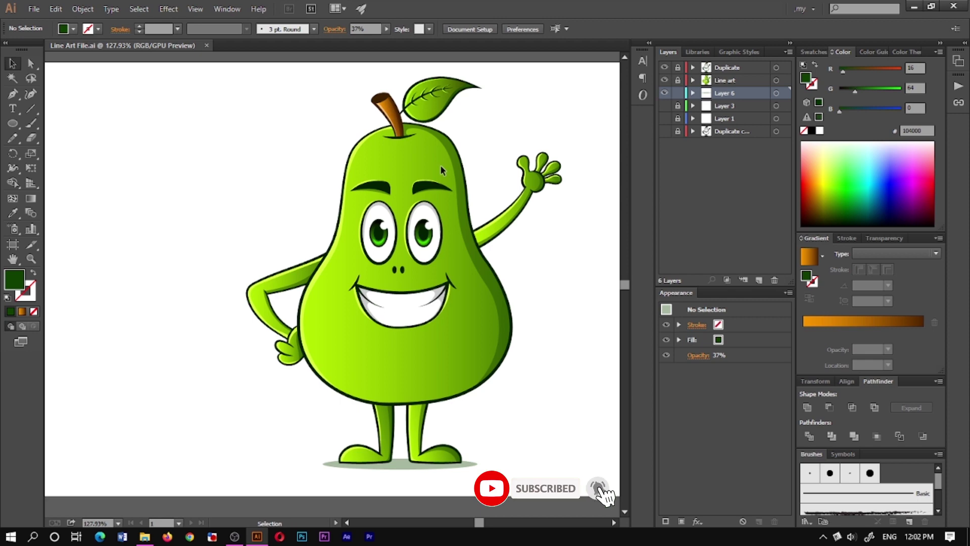